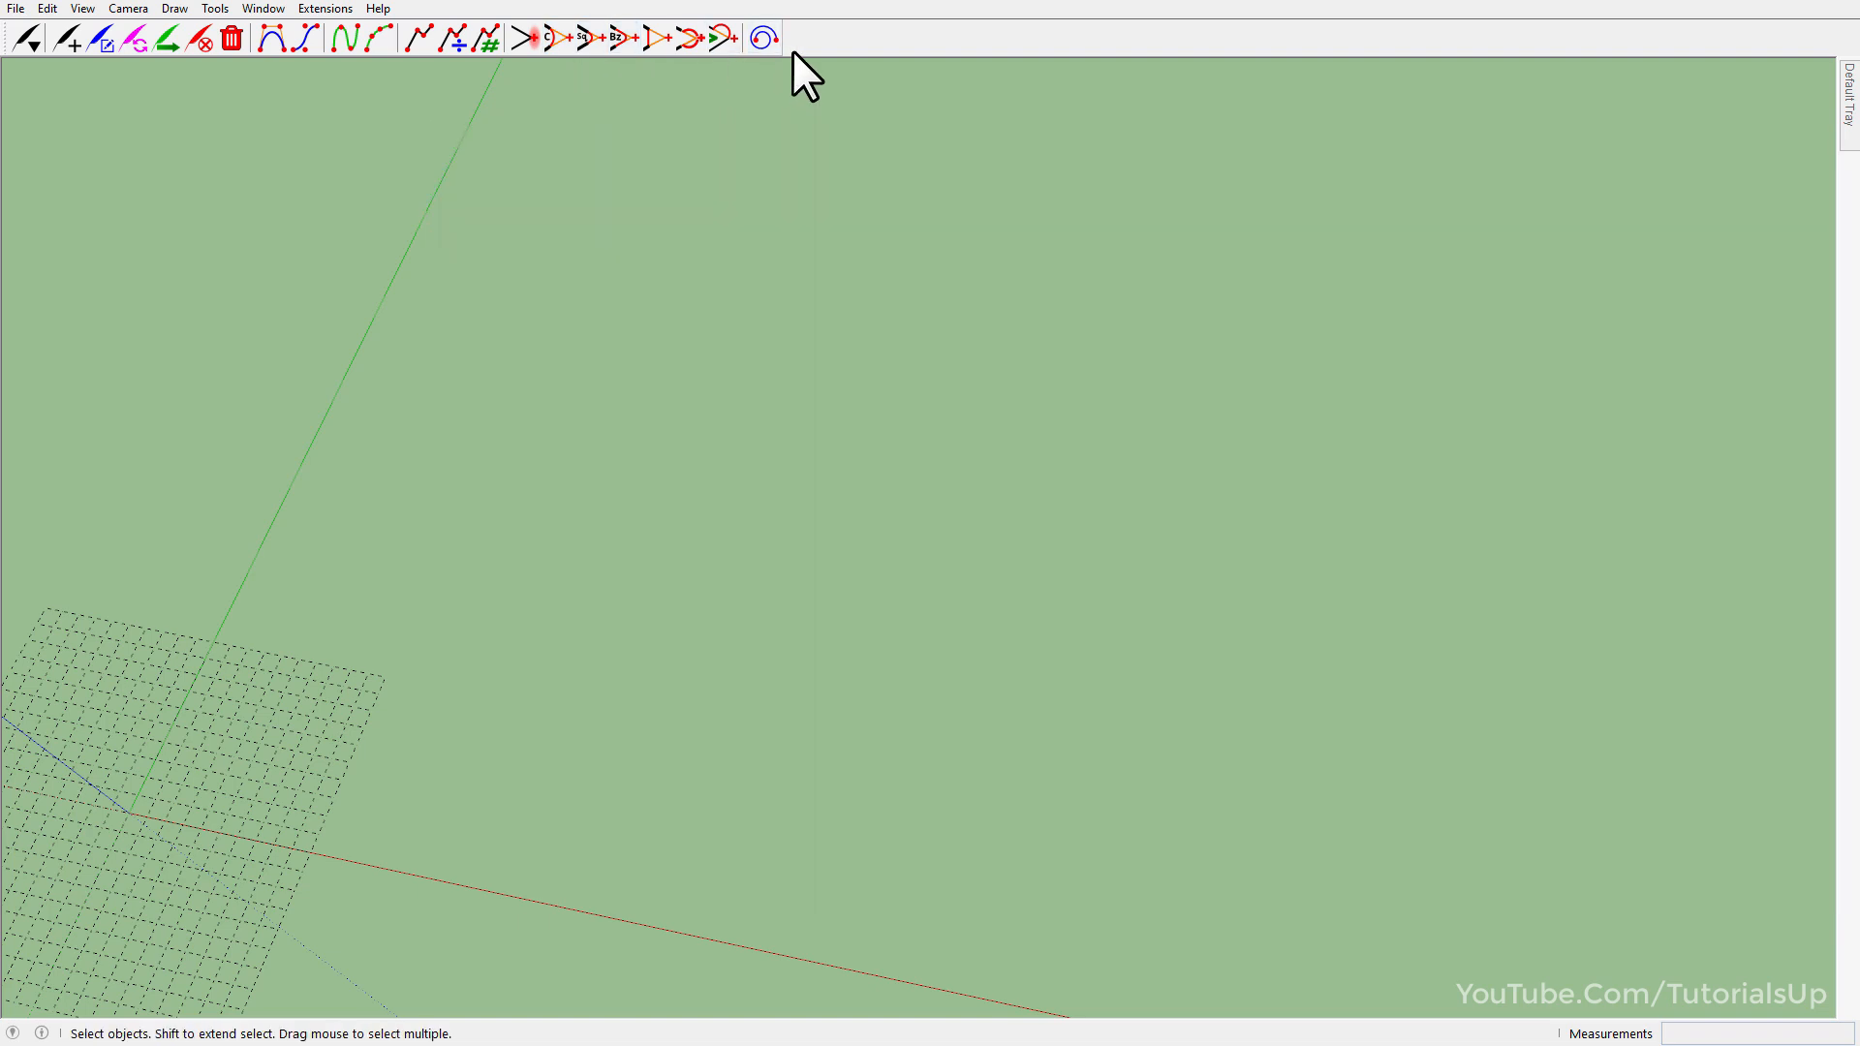
Open the FredoSpline command list to review the available curve types, and close it.
{"action": "left_click", "coordinate": [29, 36]}
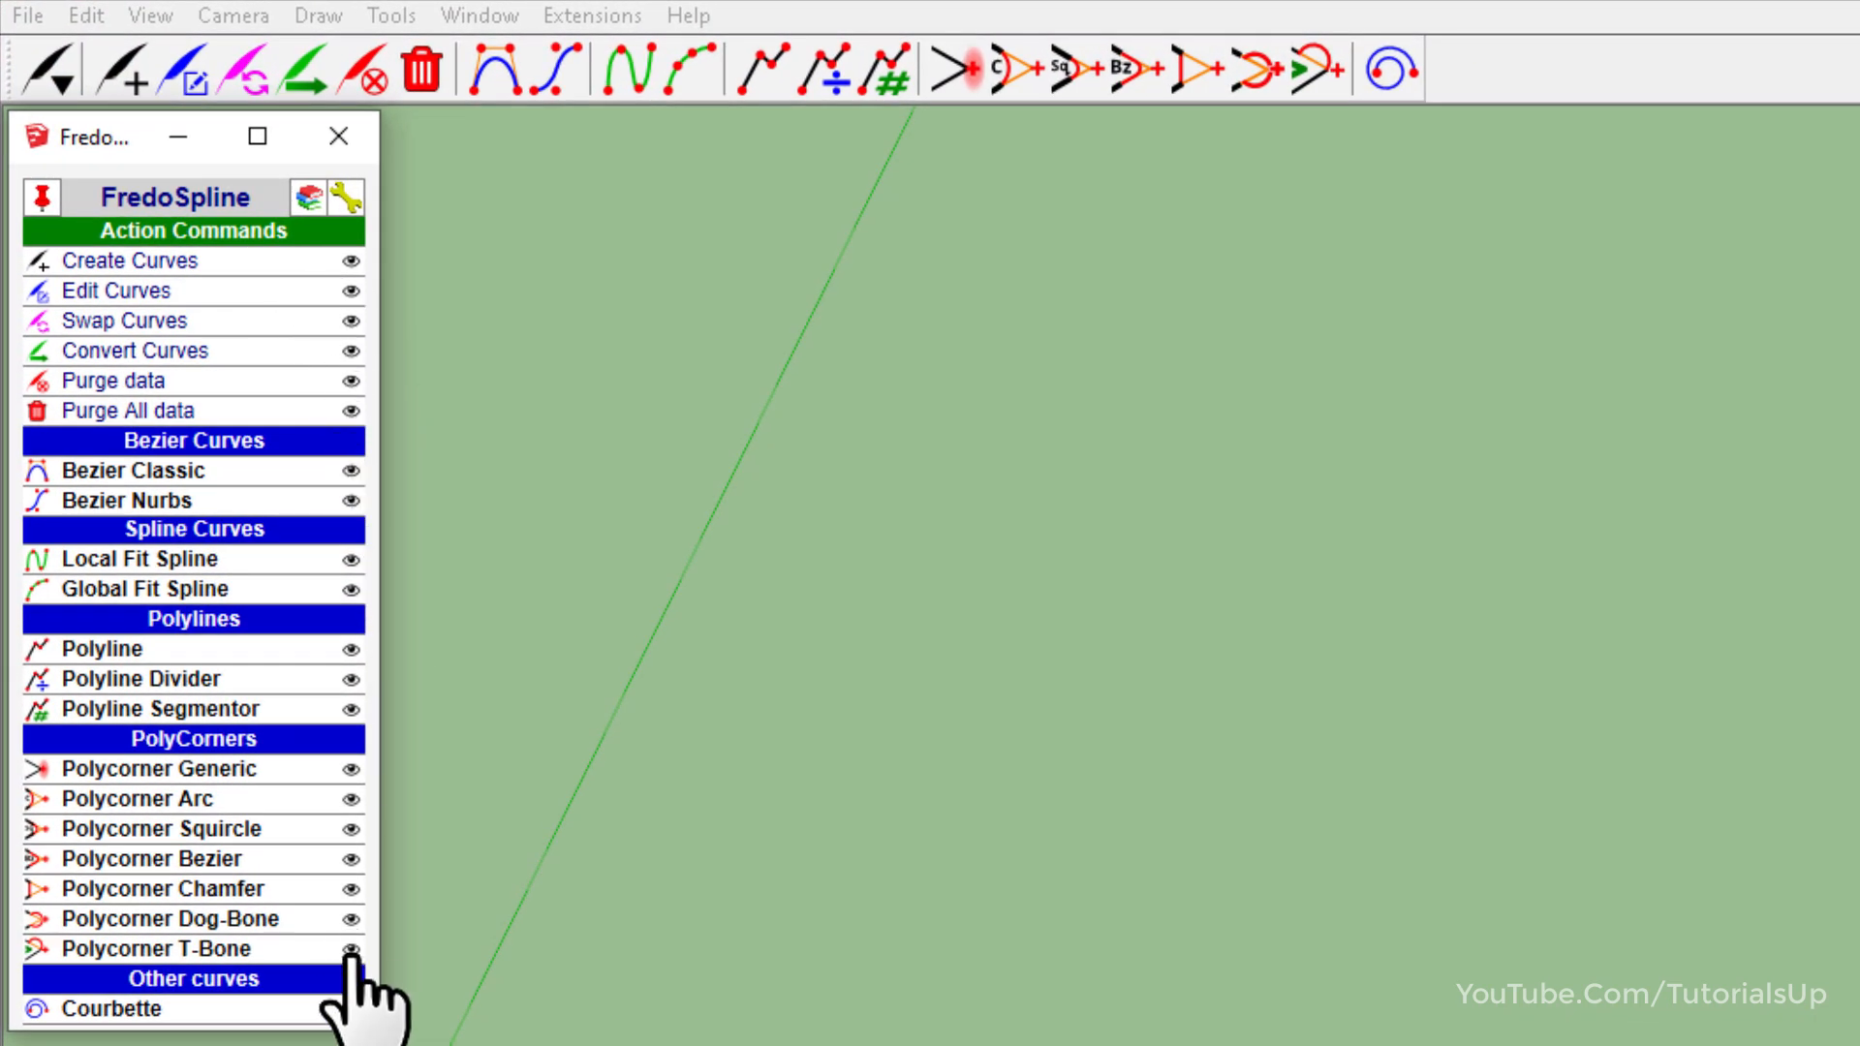
{"action": "left_click", "coordinate": [338, 135]}
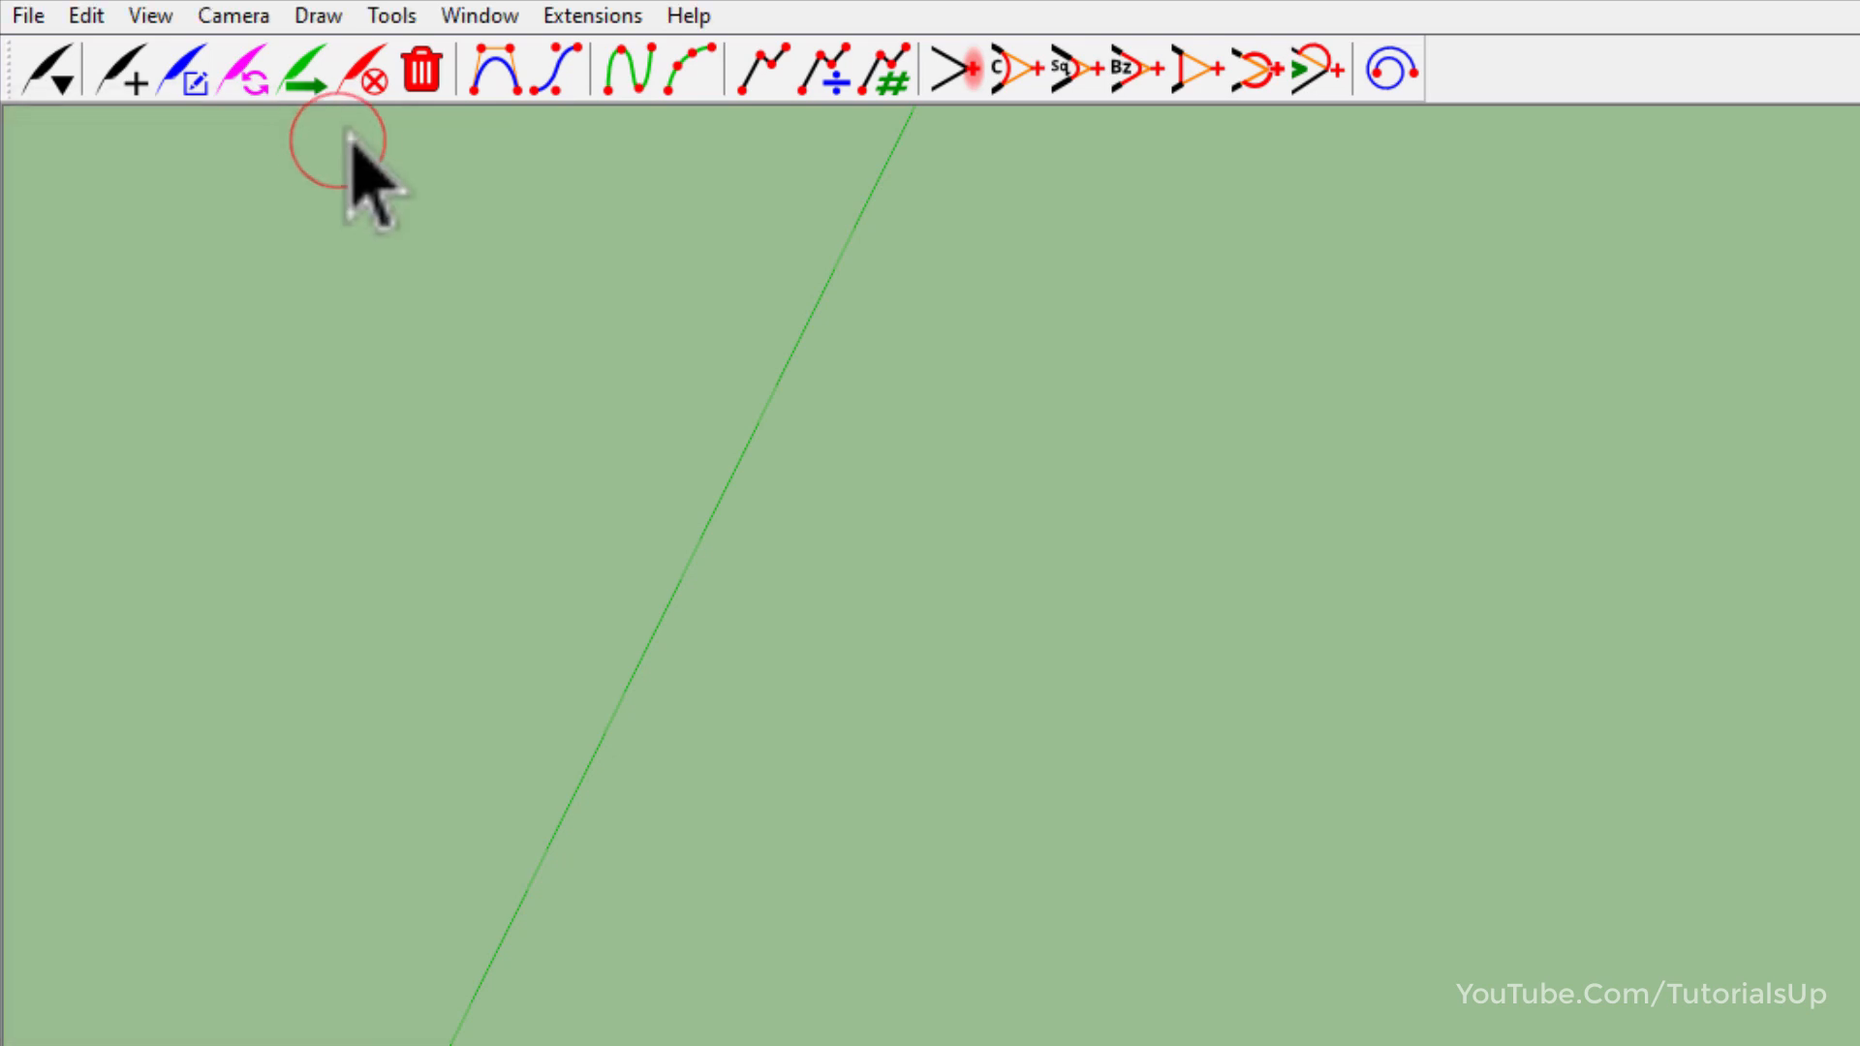
Create a Bezier Classic curve by placing its start point, end point and four control points in a wavy shape.
{"action": "left_click", "coordinate": [499, 74]}
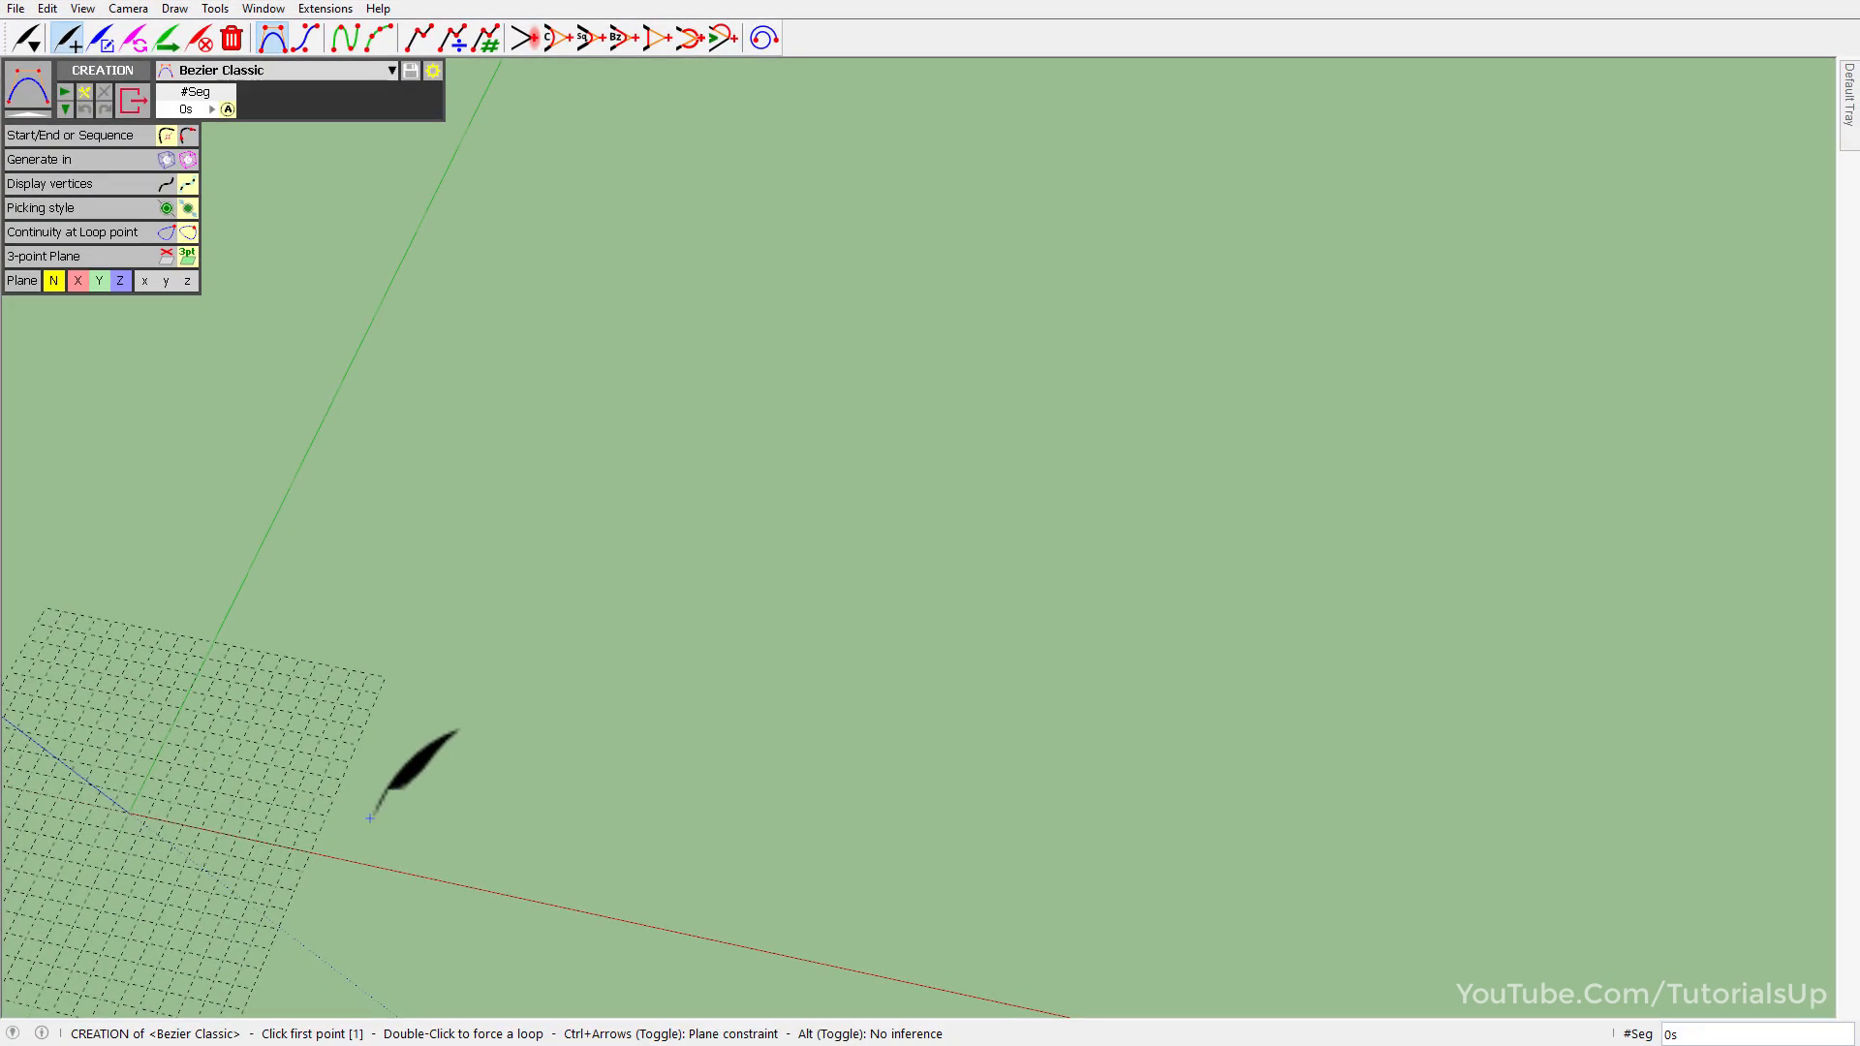
{"action": "left_click", "coordinate": [370, 819]}
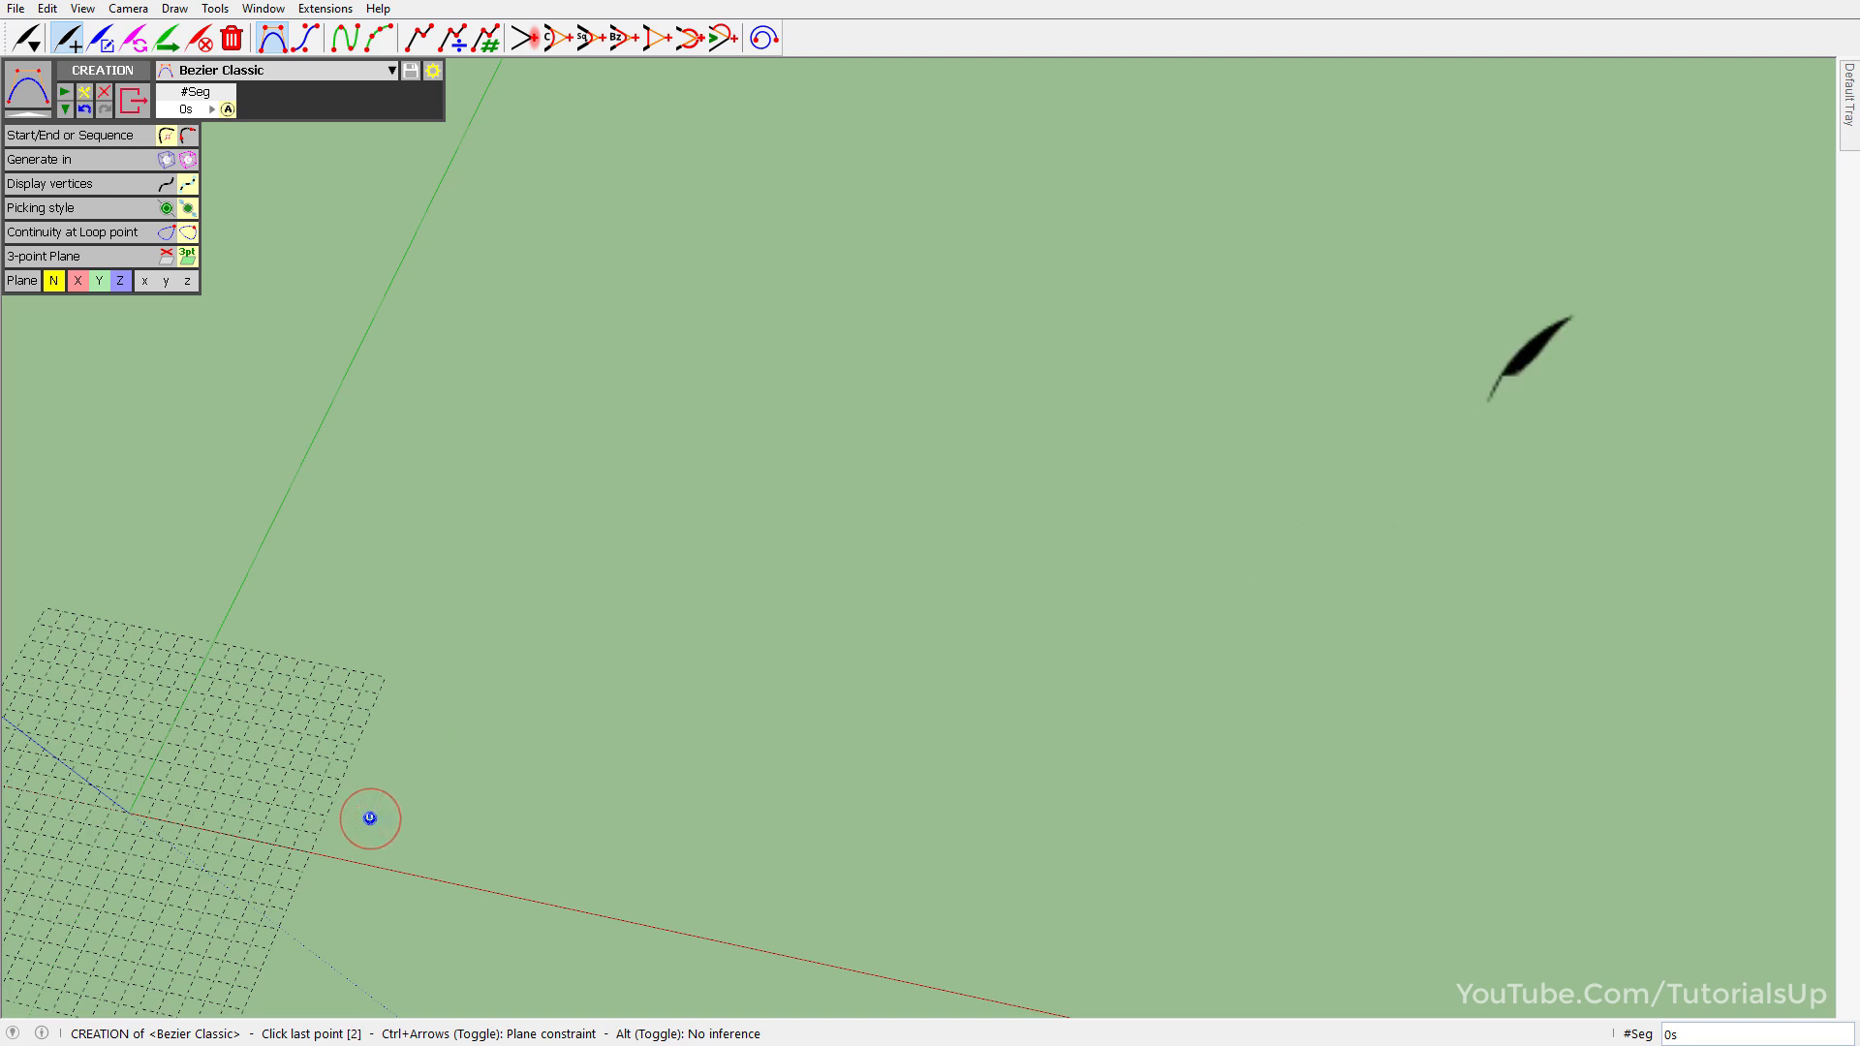
{"action": "left_click", "coordinate": [1736, 182]}
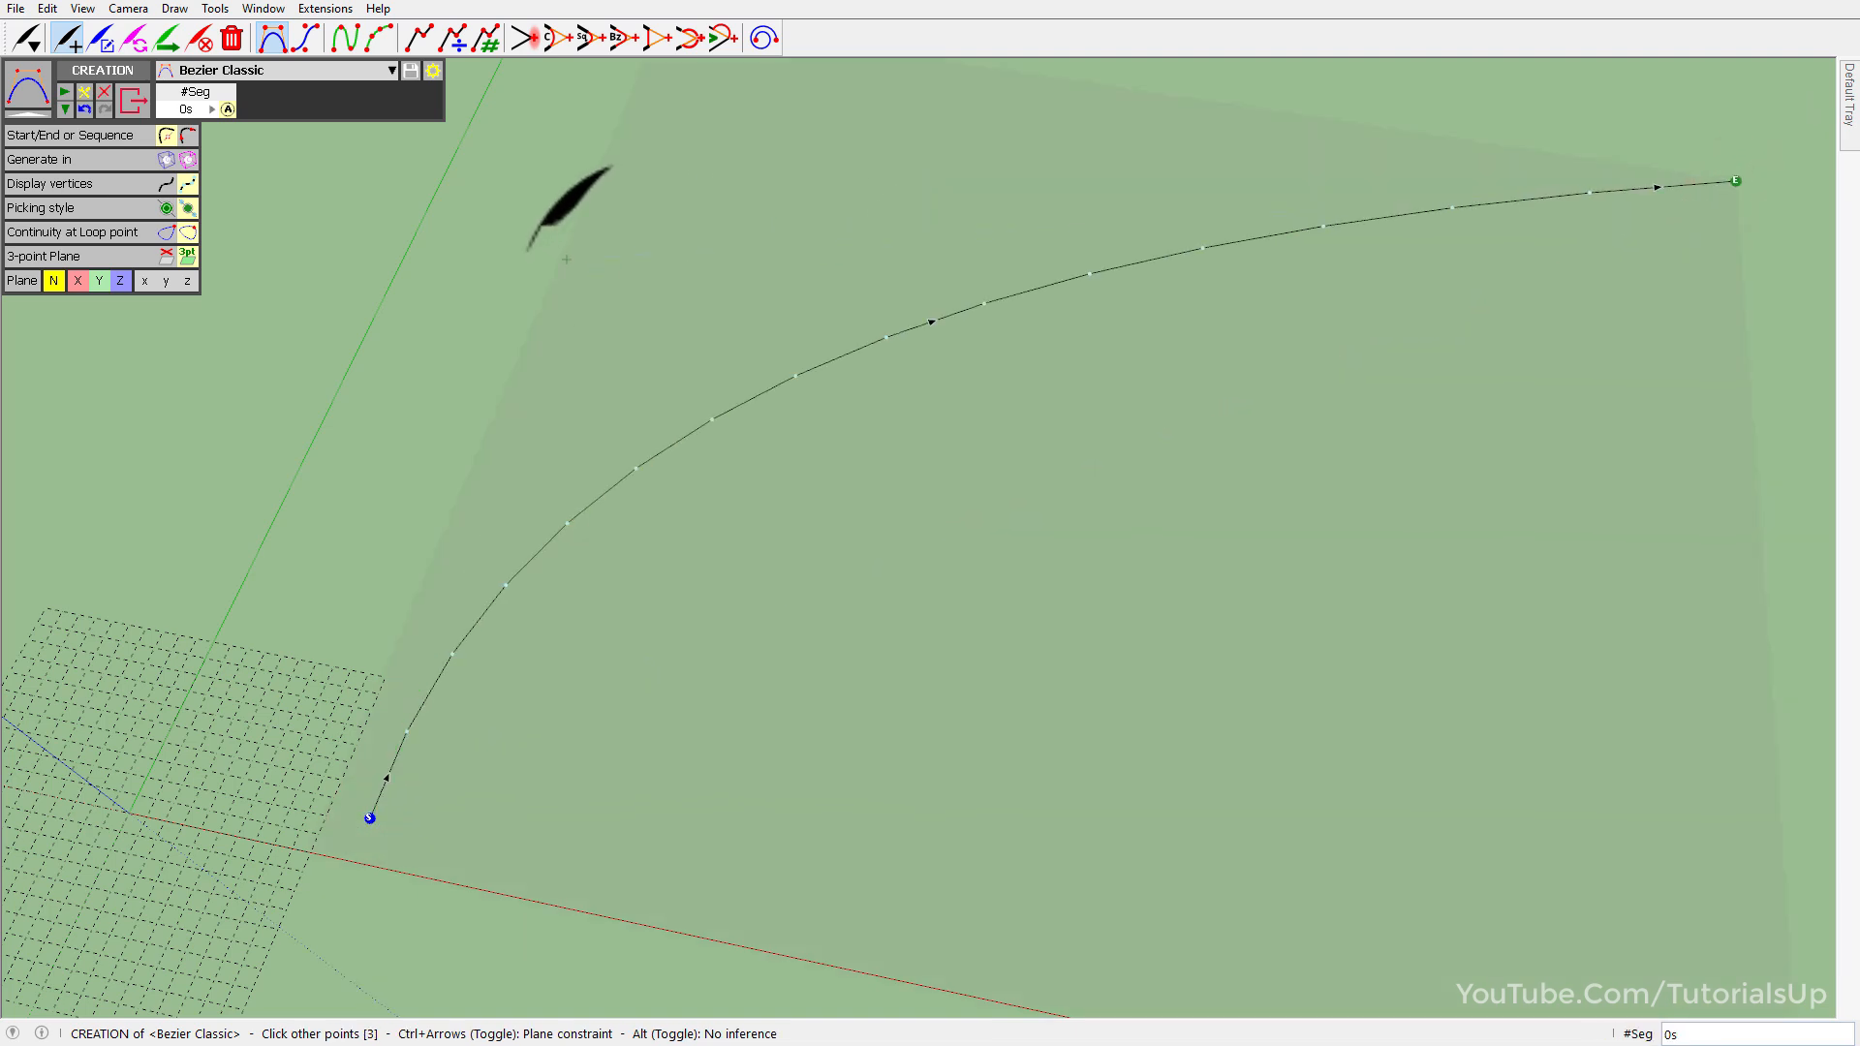
{"action": "left_click", "coordinate": [461, 250]}
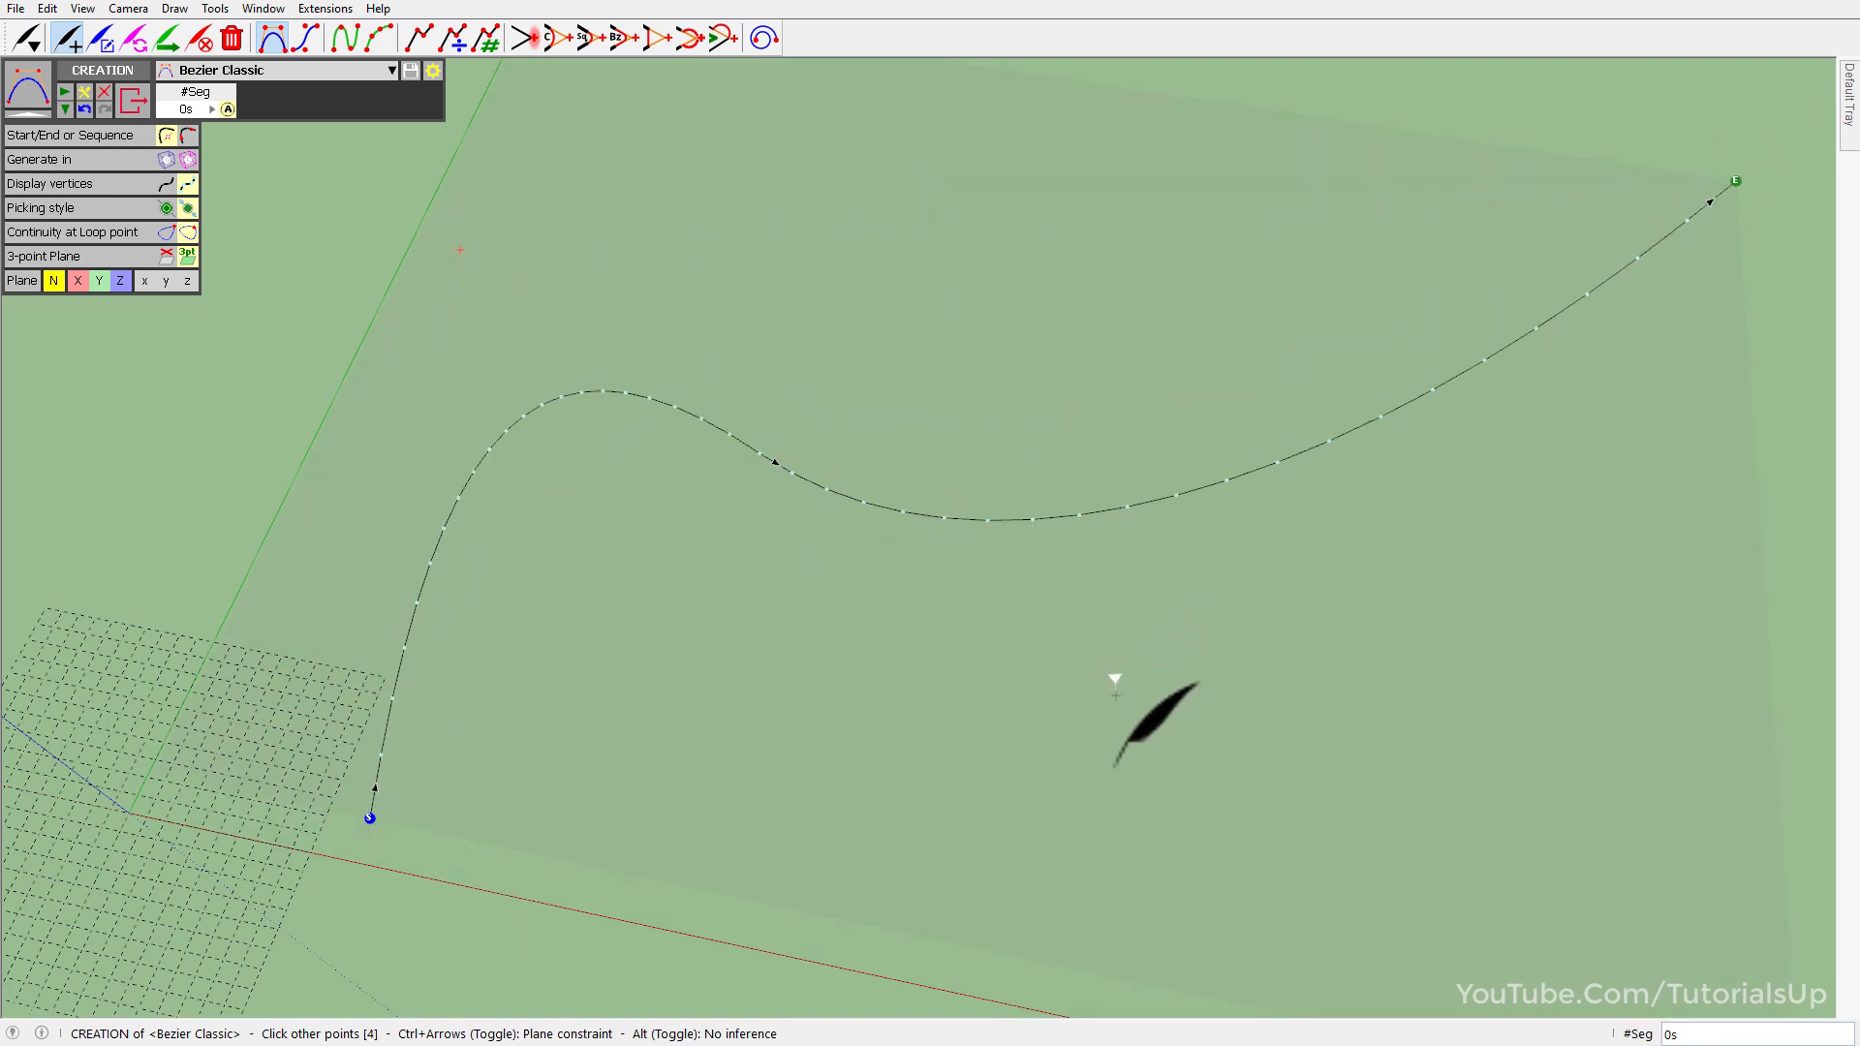
{"action": "left_click", "coordinate": [1225, 826]}
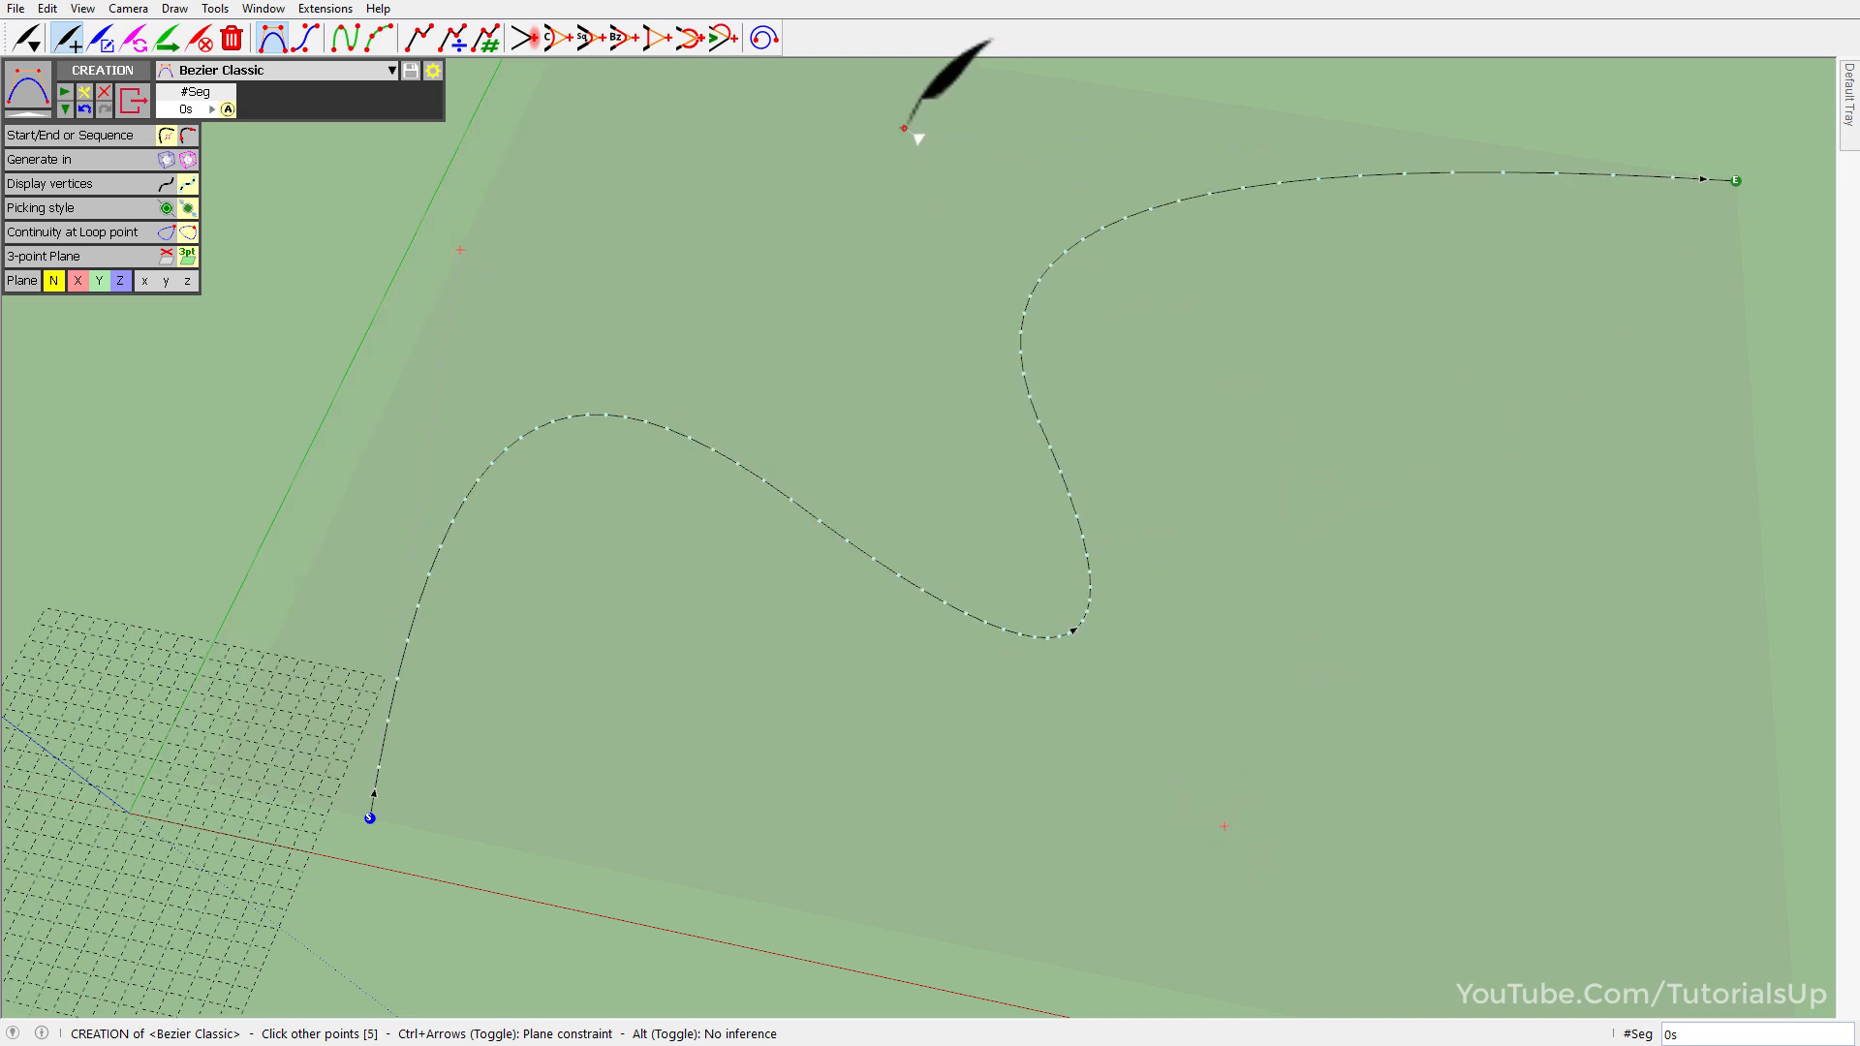
{"action": "double_click", "coordinate": [1555, 400]}
Raise the curve's second inner control point about 8.44' along the blue axis.
{"action": "middle_click_drag", "start_coordinate": [927, 719], "coordinate": [1134, 673]}
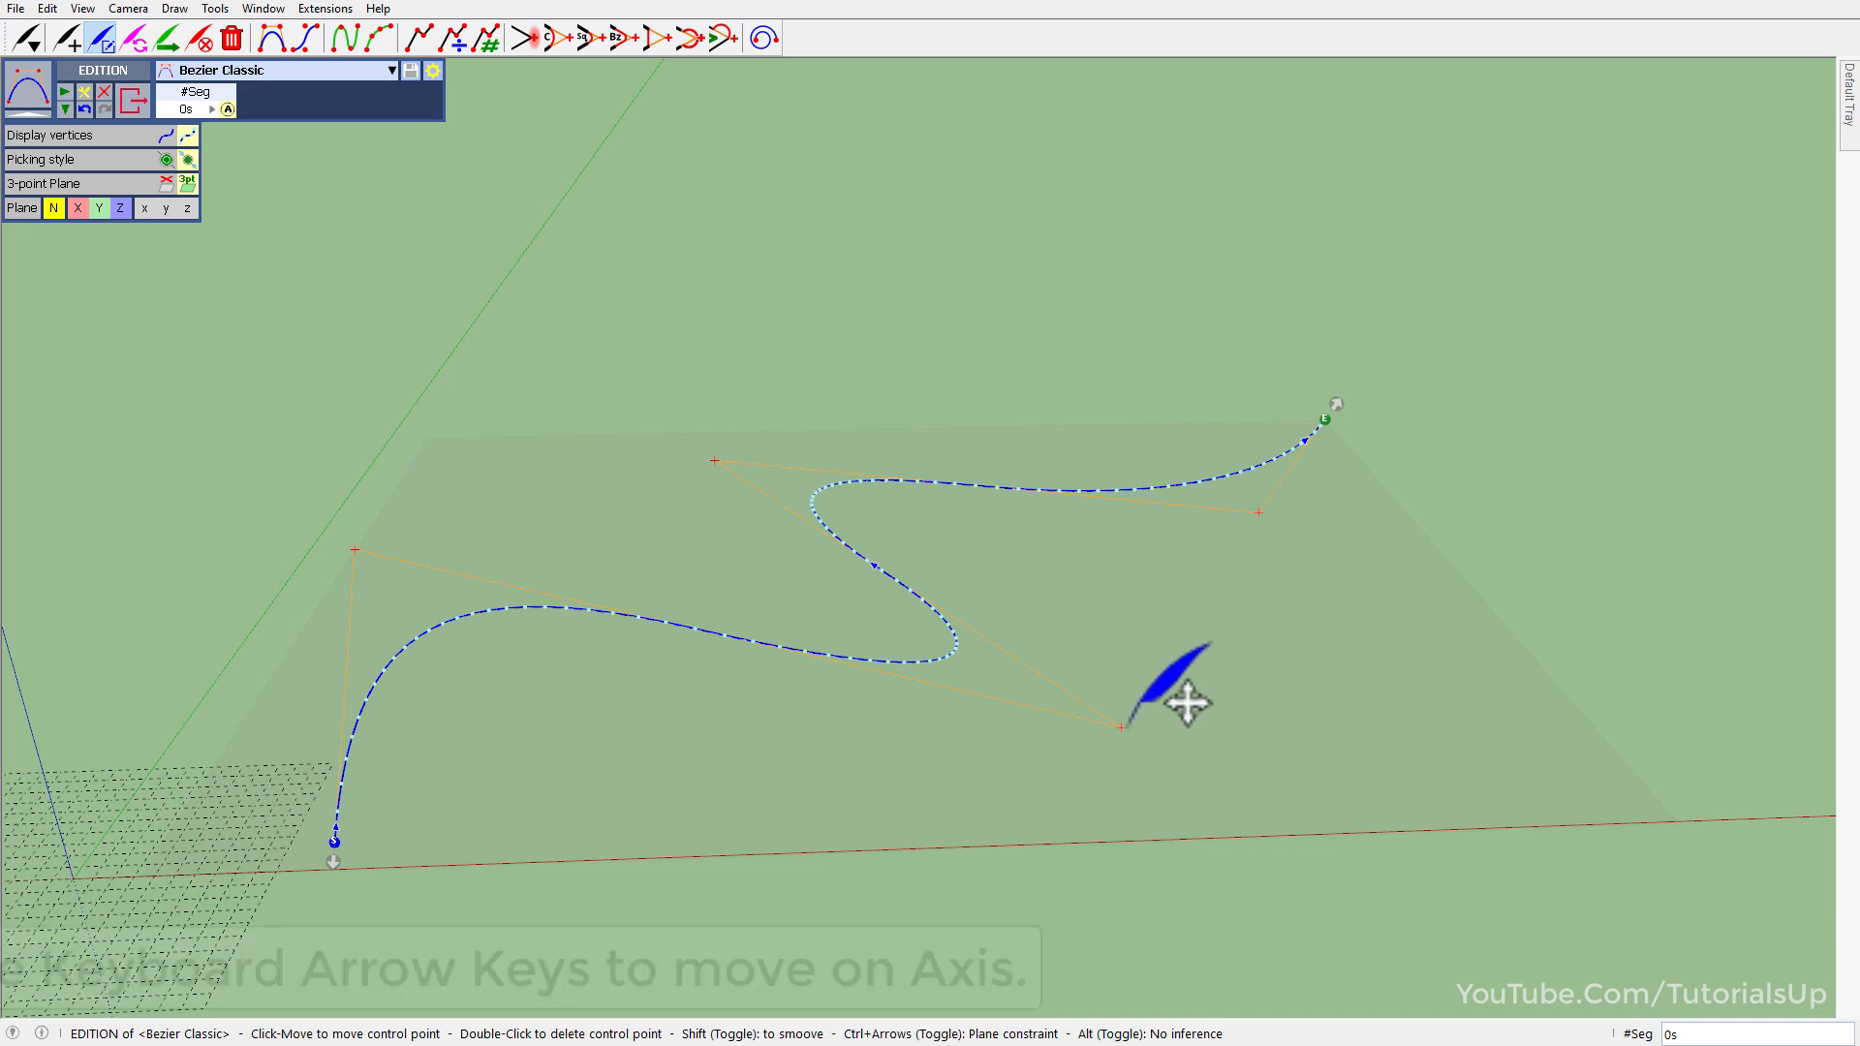
{"action": "left_click", "coordinate": [1123, 726]}
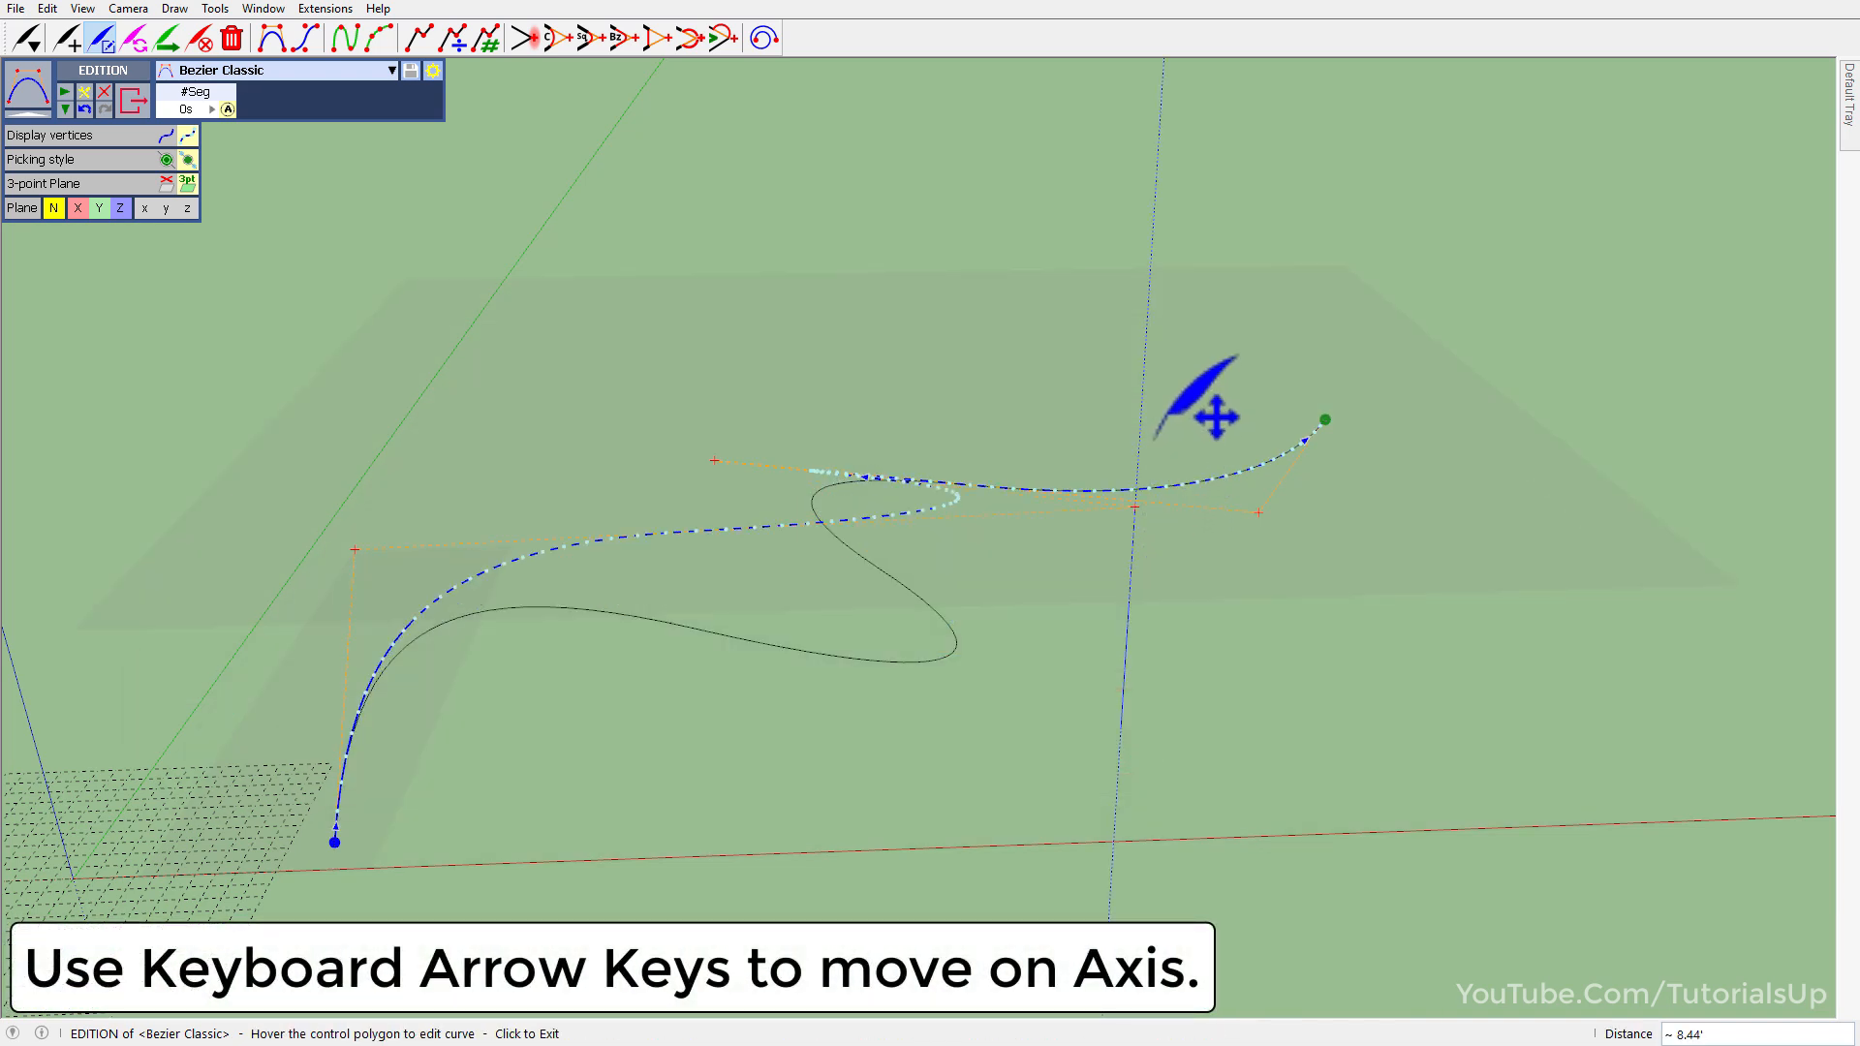
{"action": "left_click", "coordinate": [1125, 507]}
{"action": "middle_click_drag", "start_coordinate": [1125, 507], "coordinate": [1037, 507]}
{"action": "scroll", "coordinate": [620, 554], "scroll_direction": "up", "scroll_amount": 3}
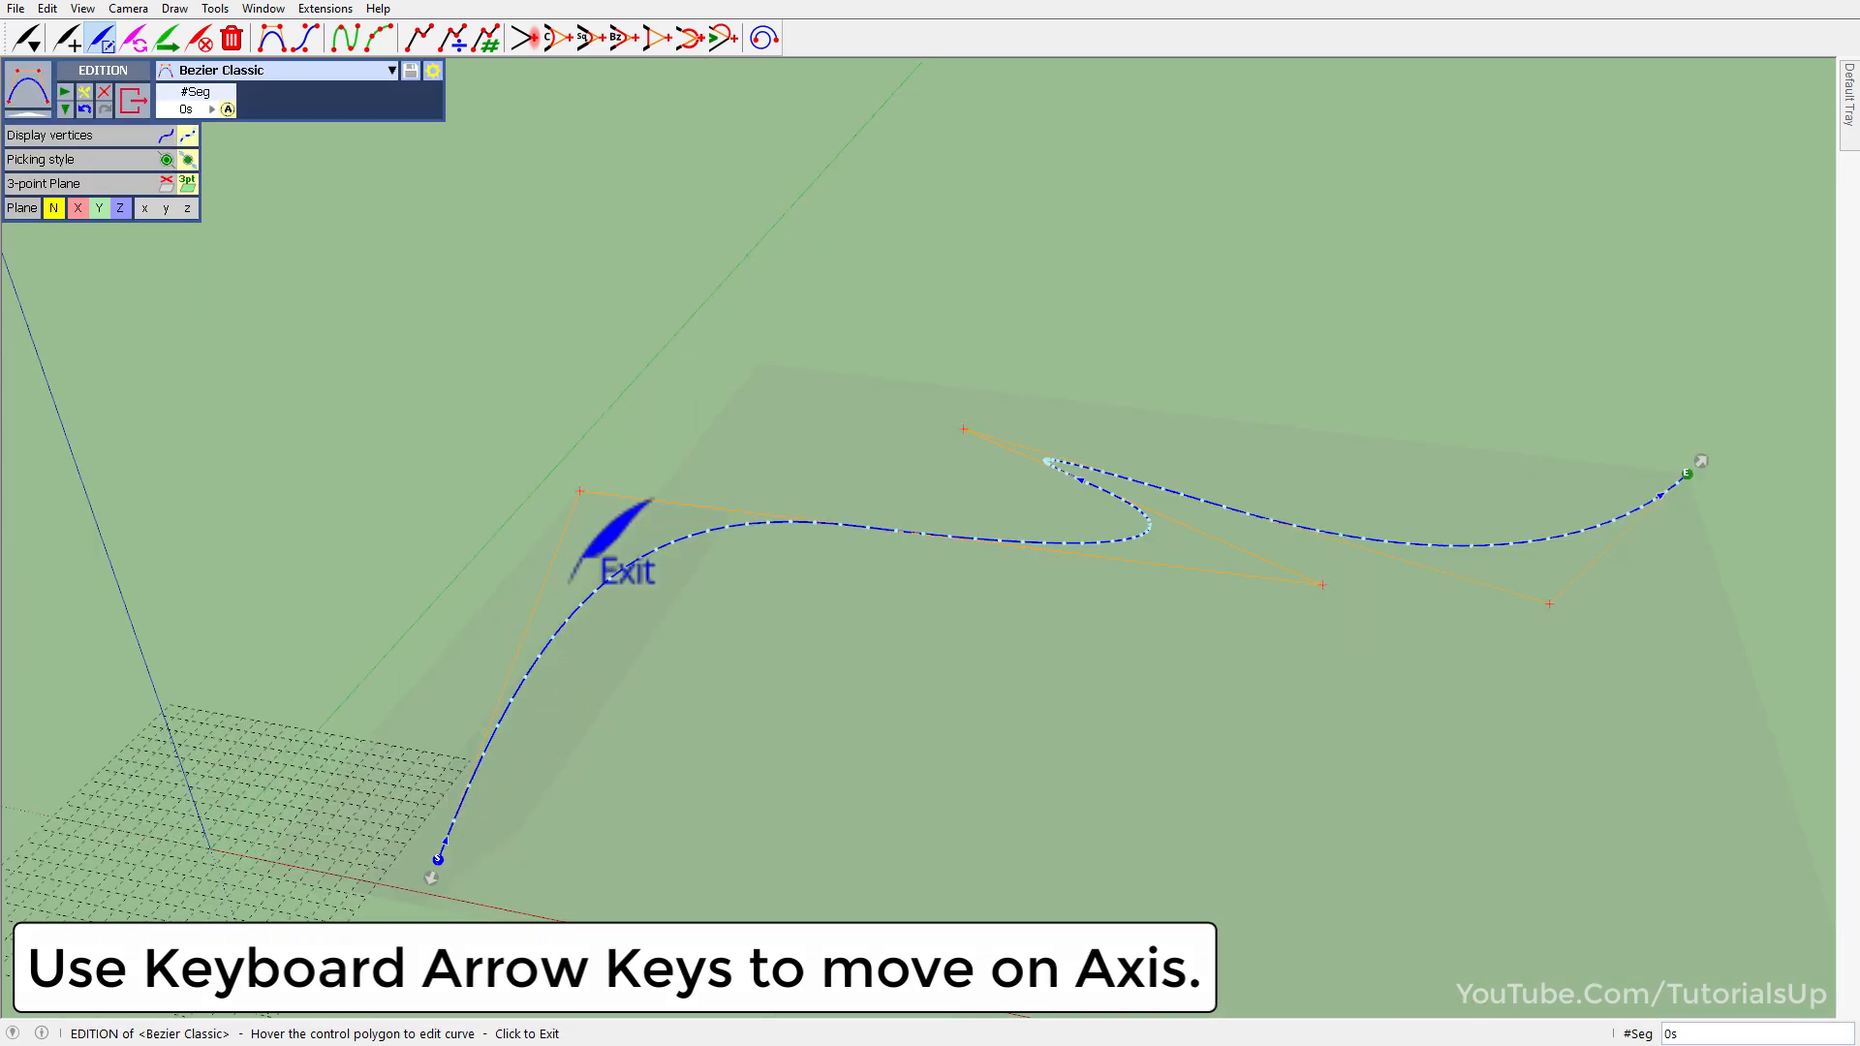
Set the editing plane constraint to Y and reposition the Bezier Classic curve's far end point.
{"action": "left_click", "coordinate": [98, 208]}
{"action": "left_click", "coordinate": [580, 491]}
{"action": "middle_click_drag", "start_coordinate": [635, 481], "coordinate": [1399, 490]}
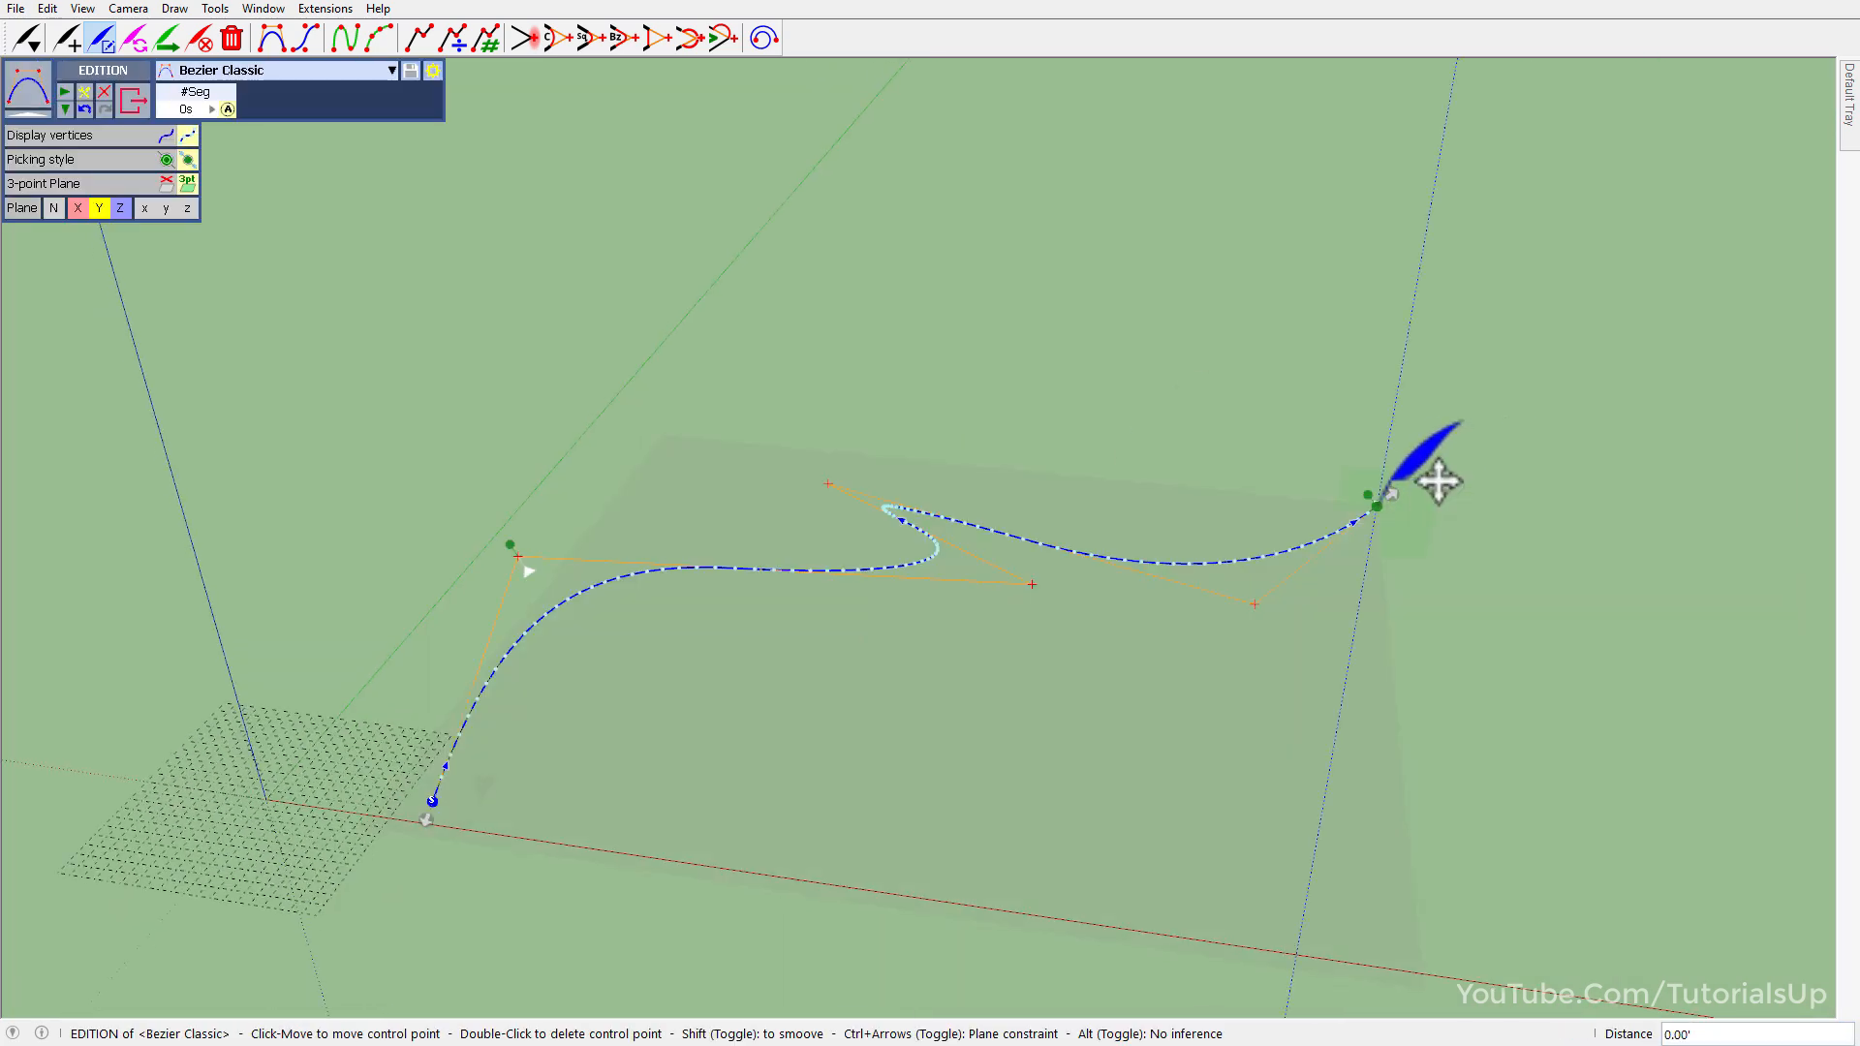
{"action": "middle_click_drag", "start_coordinate": [1424, 332], "coordinate": [426, 186]}
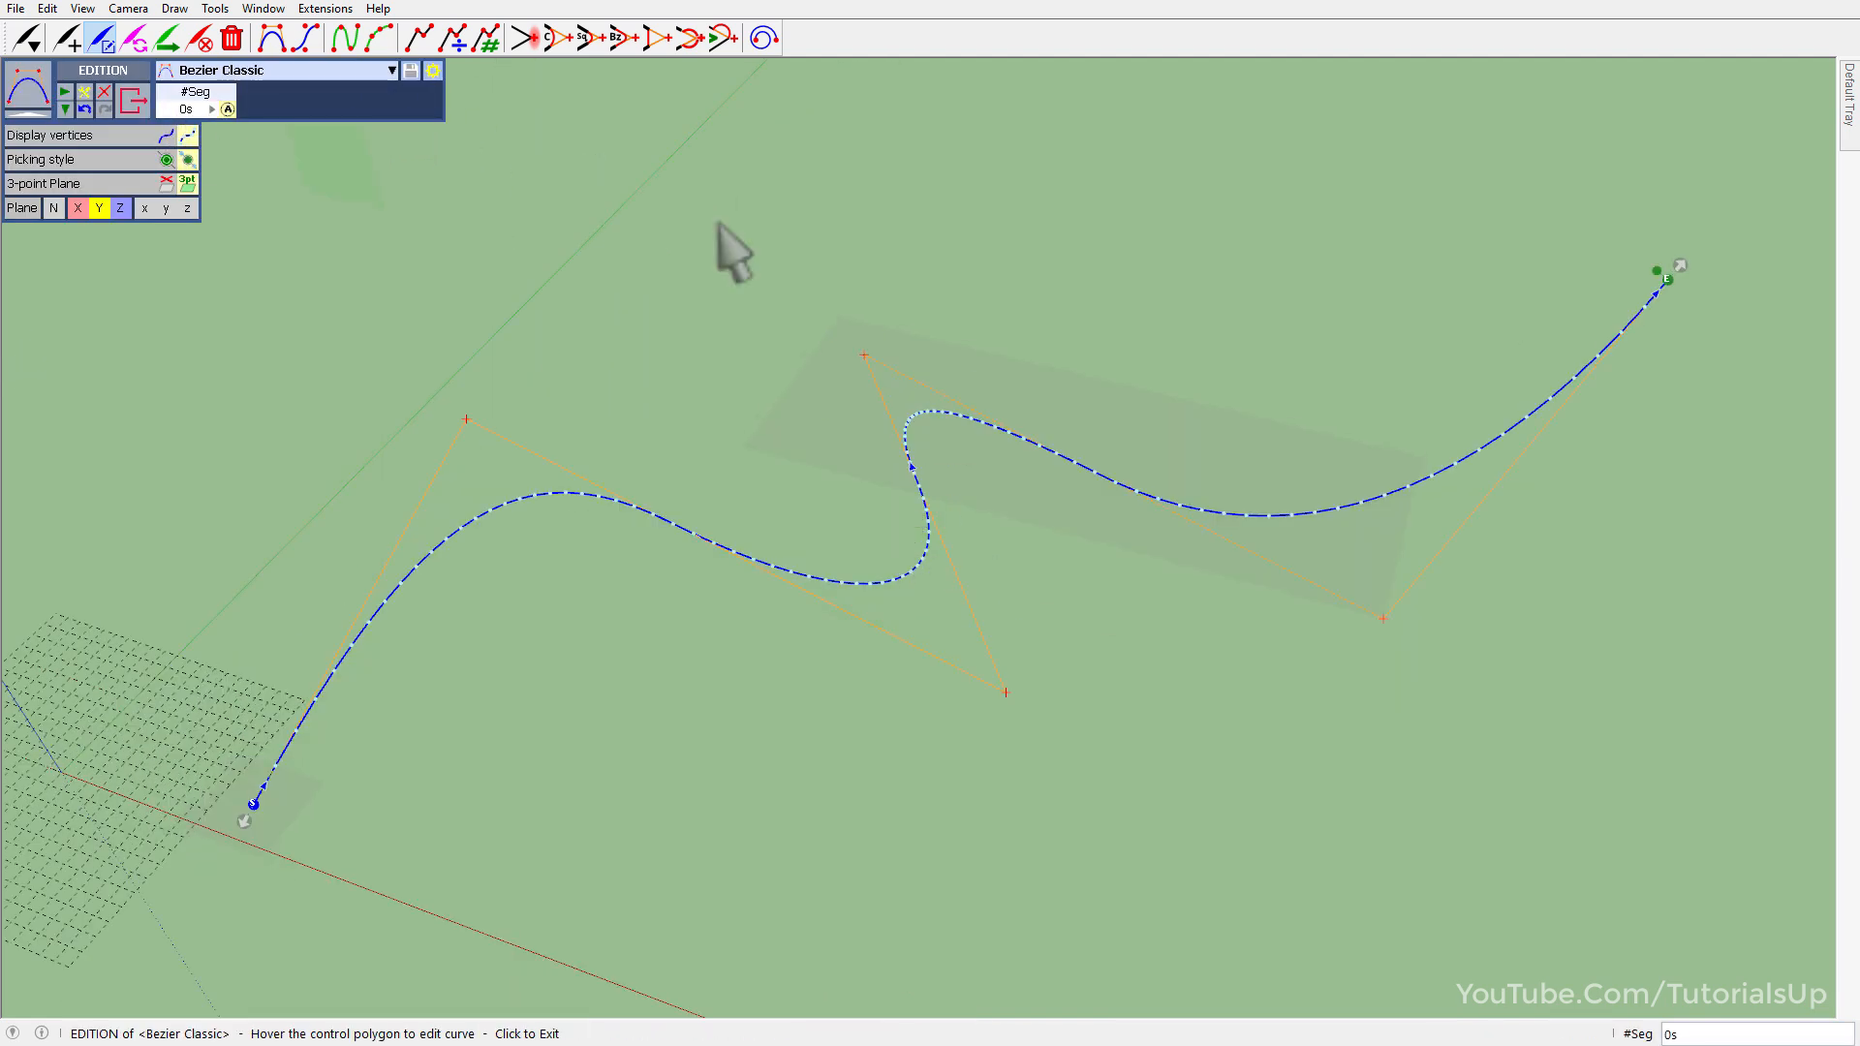
Set the Bezier Classic curve's segment count to 81 and switch the plane constraint back to N.
{"action": "left_click_drag", "start_coordinate": [762, 202], "coordinate": [1129, 229]}
{"action": "middle_click_drag", "start_coordinate": [830, 490], "coordinate": [972, 766]}
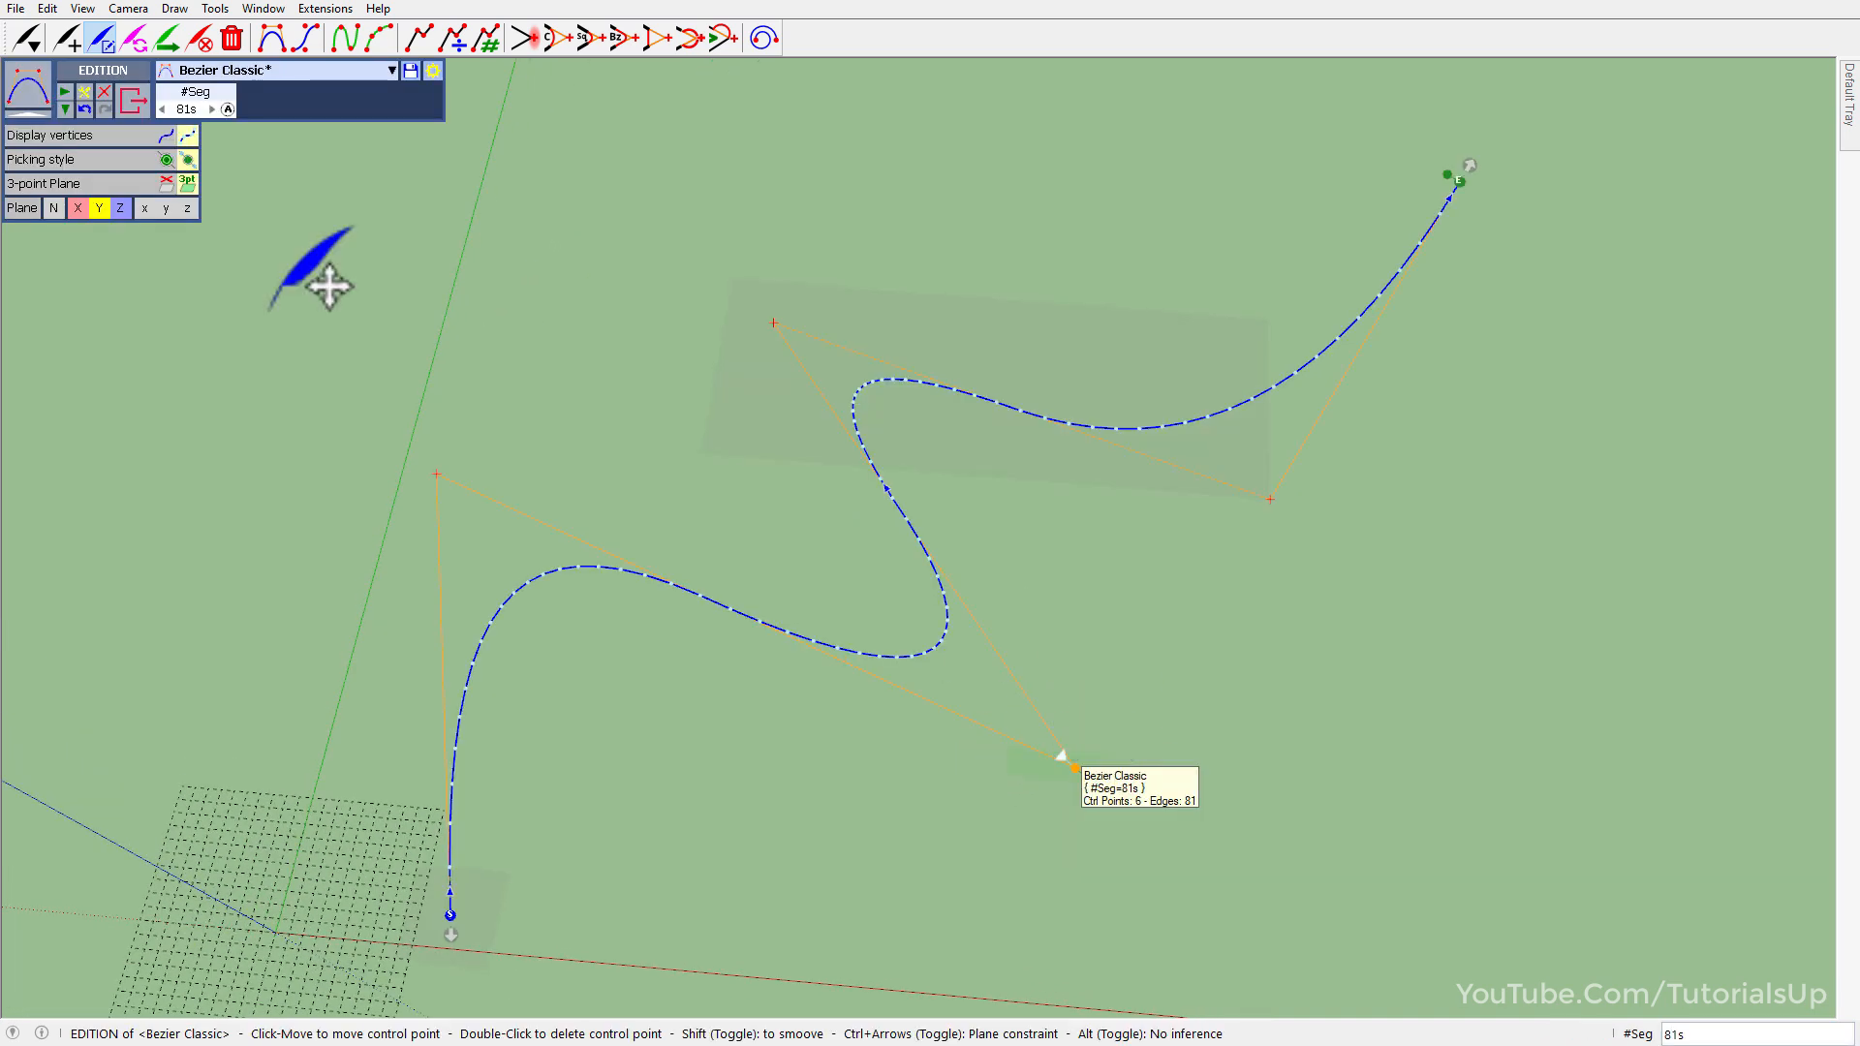
{"action": "left_click", "coordinate": [53, 207]}
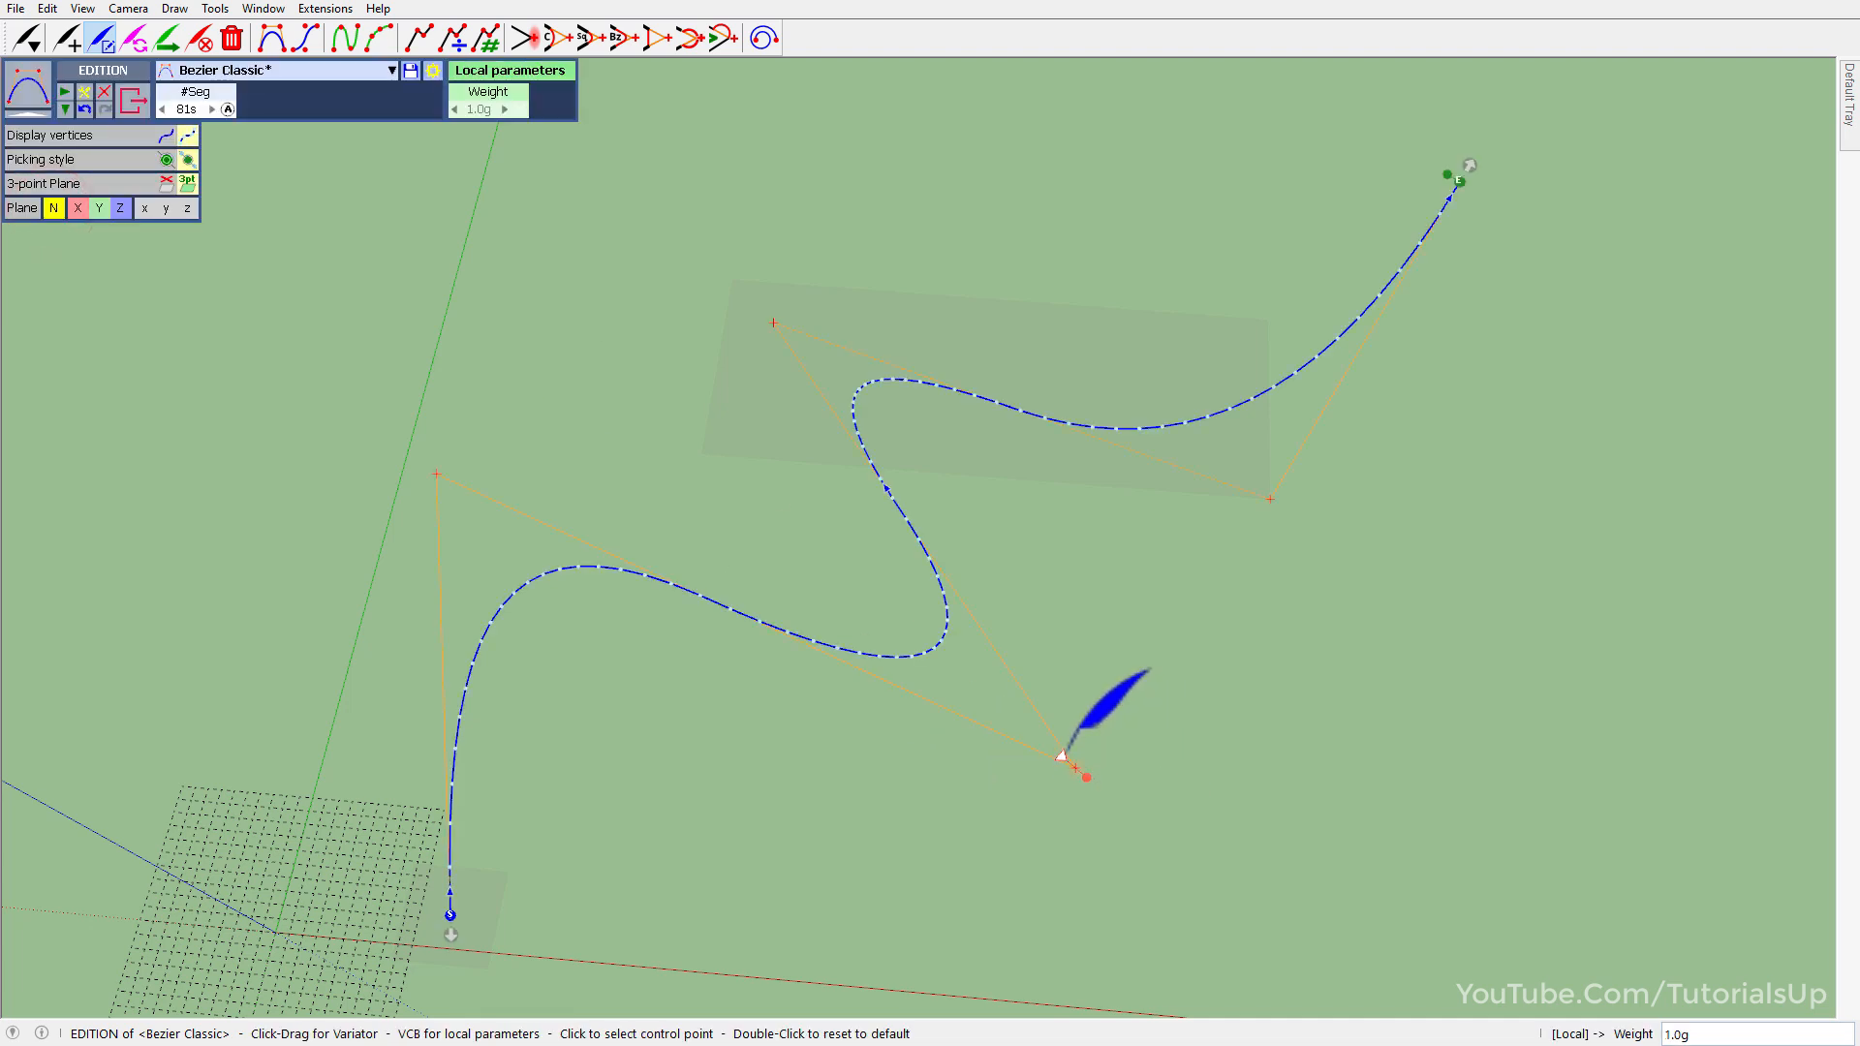
Try a cusp and weights up to 2.1 on the second inner control point, and restore its smooth shape and default weight.
{"action": "left_click", "coordinate": [1064, 755]}
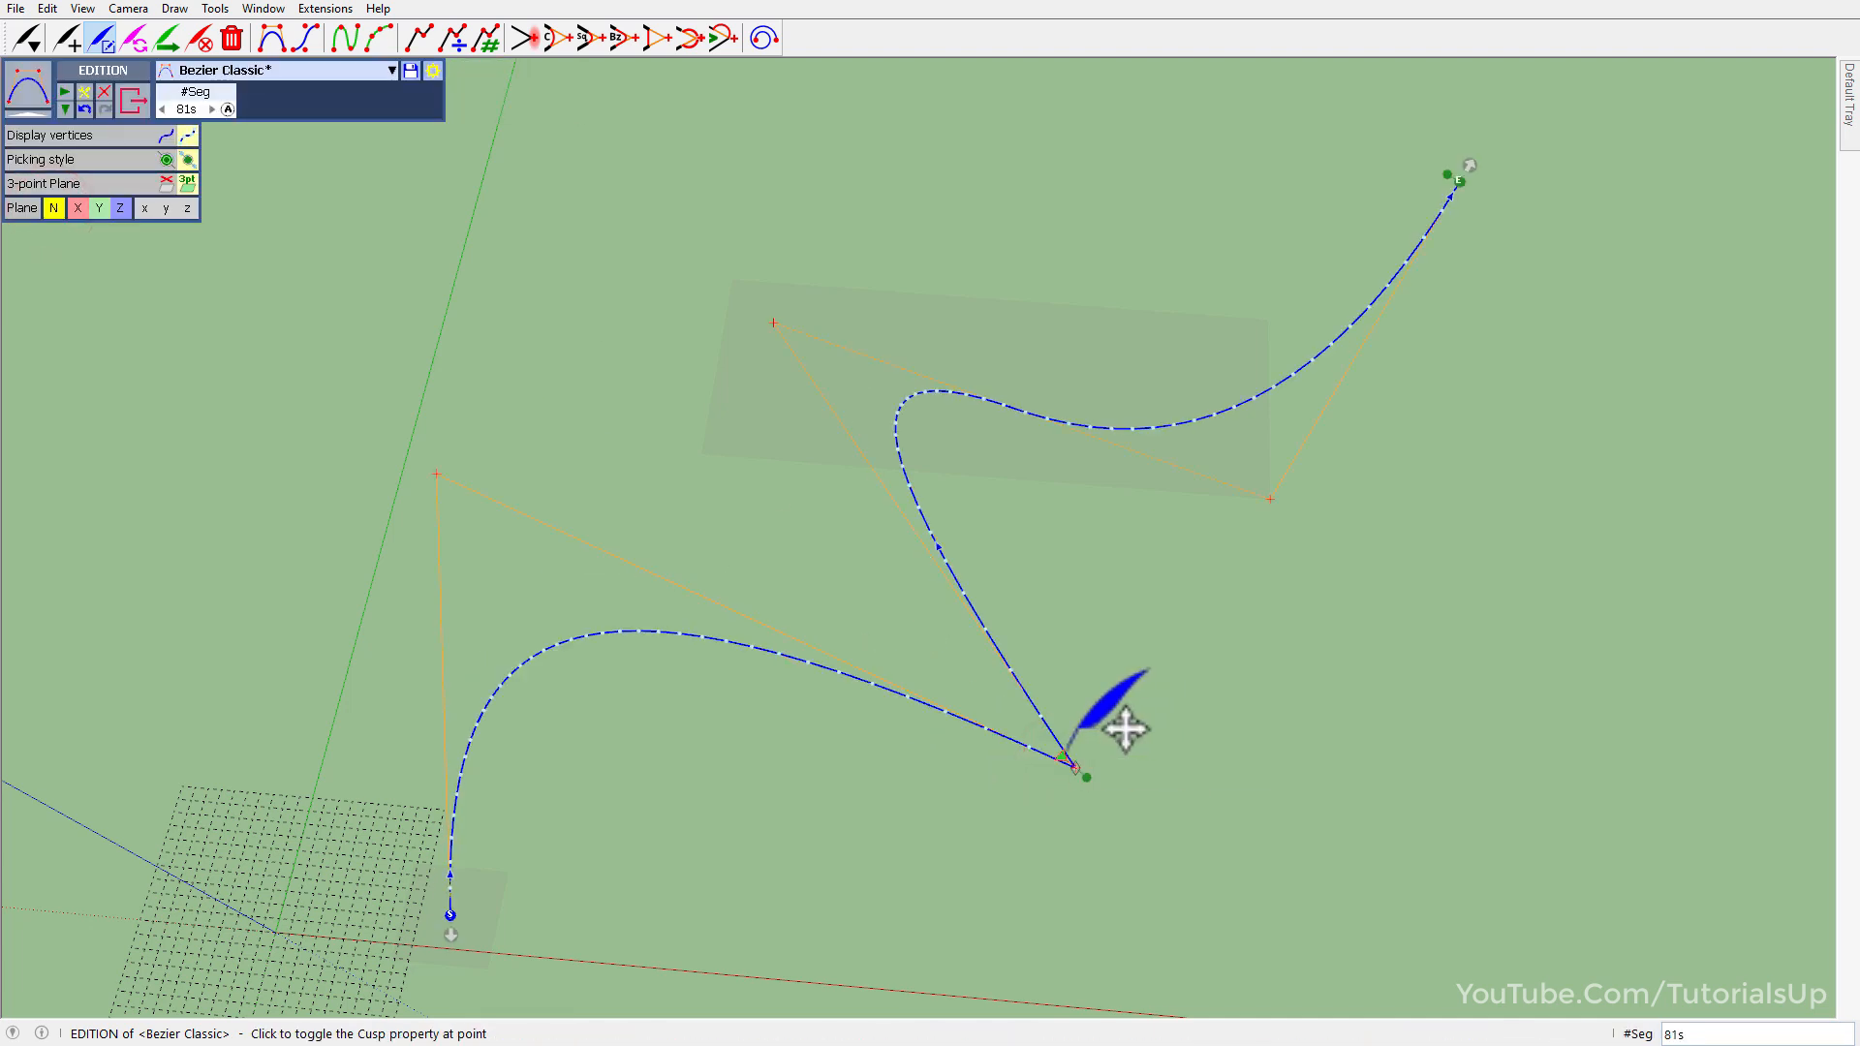
{"action": "left_click", "coordinate": [1065, 756]}
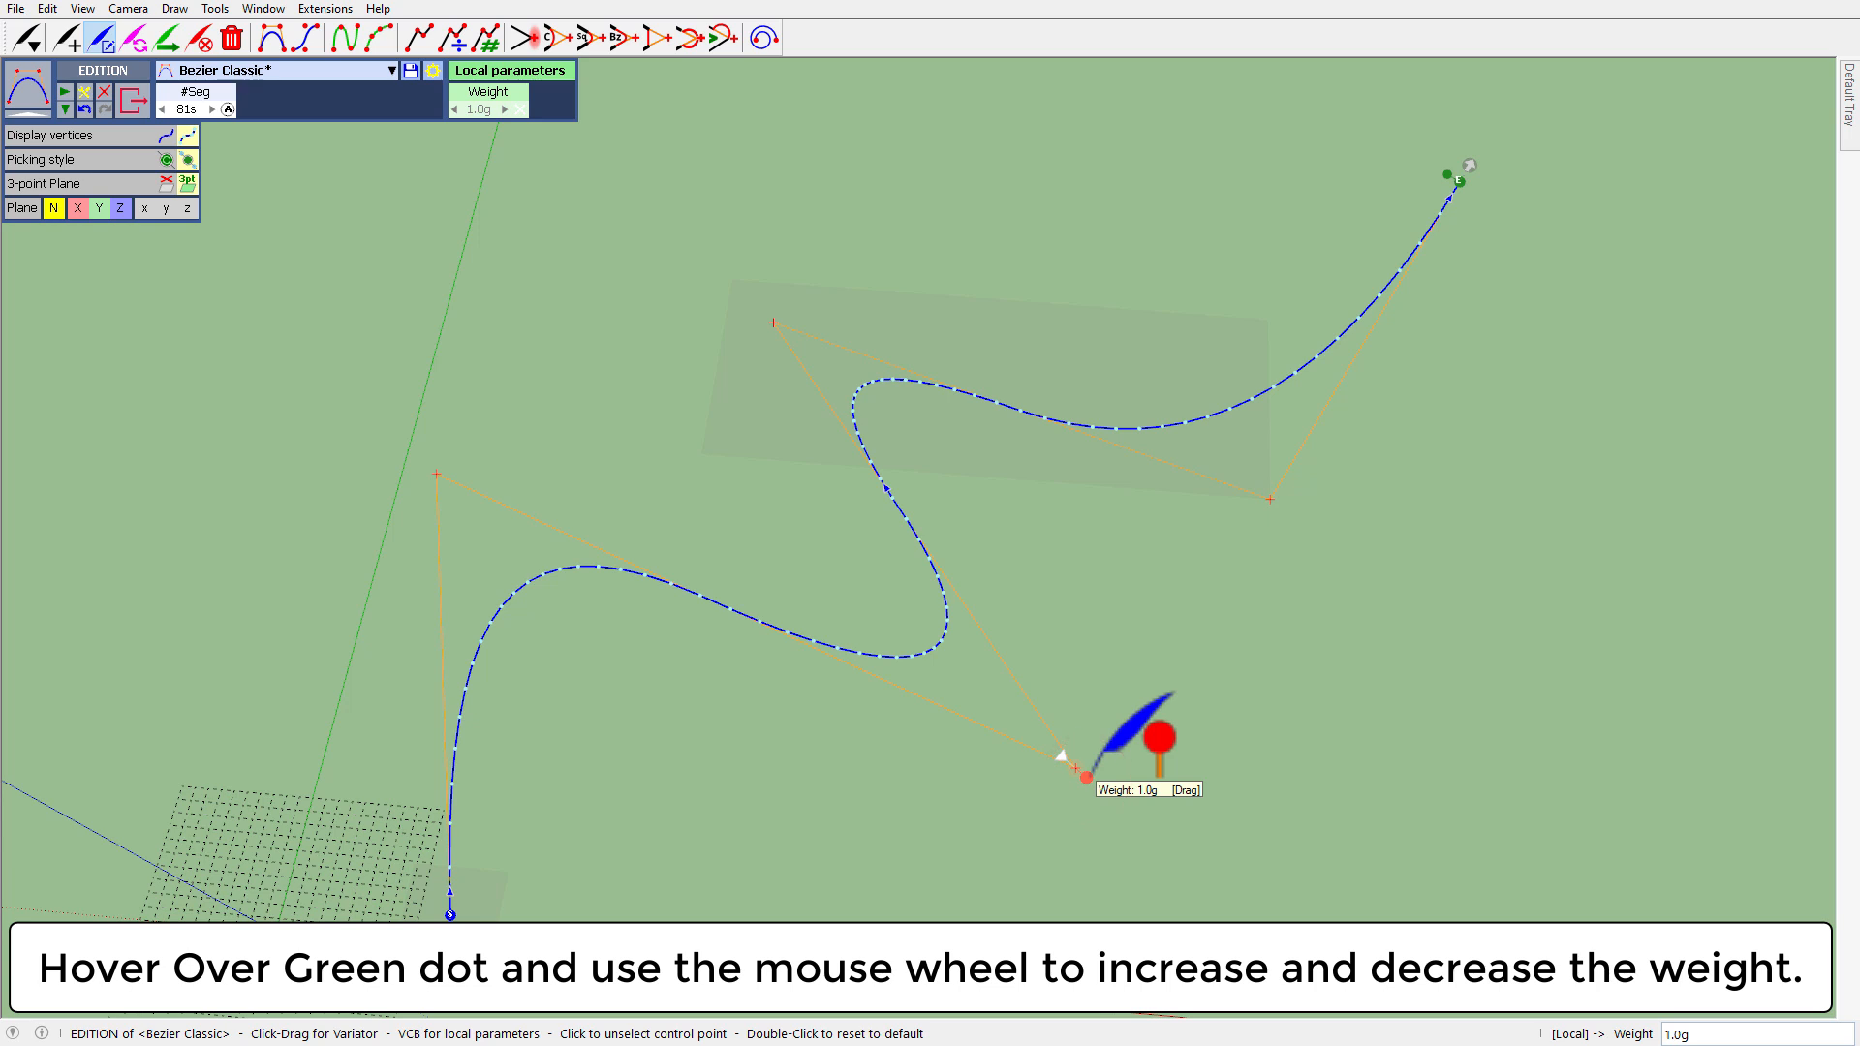
{"action": "scroll", "coordinate": [1062, 755], "scroll_direction": "up", "scroll_amount": 10}
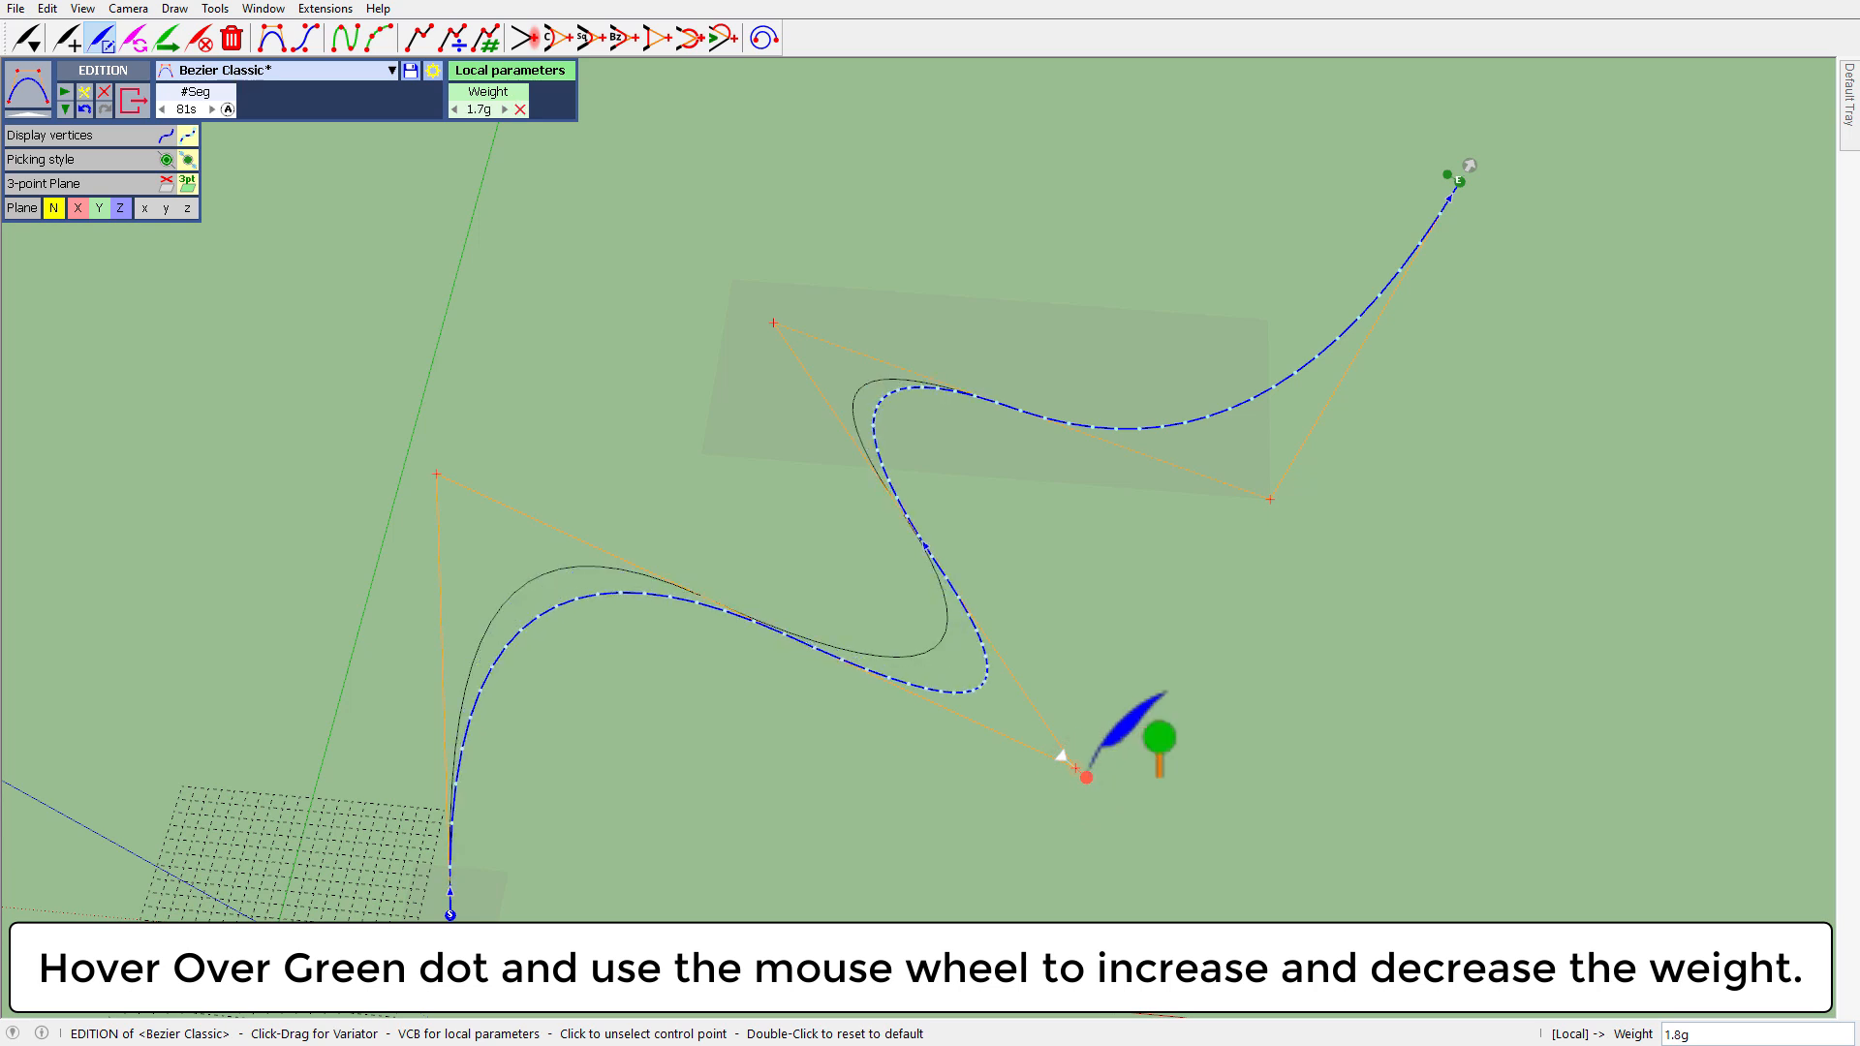
{"action": "scroll", "coordinate": [1061, 756], "scroll_direction": "down", "scroll_amount": 8}
{"action": "scroll", "coordinate": [1062, 756], "scroll_direction": "down", "scroll_amount": 15}
{"action": "scroll", "coordinate": [1062, 756], "scroll_direction": "up", "scroll_amount": 4}
{"action": "scroll", "coordinate": [1062, 755], "scroll_direction": "up", "scroll_amount": 9}
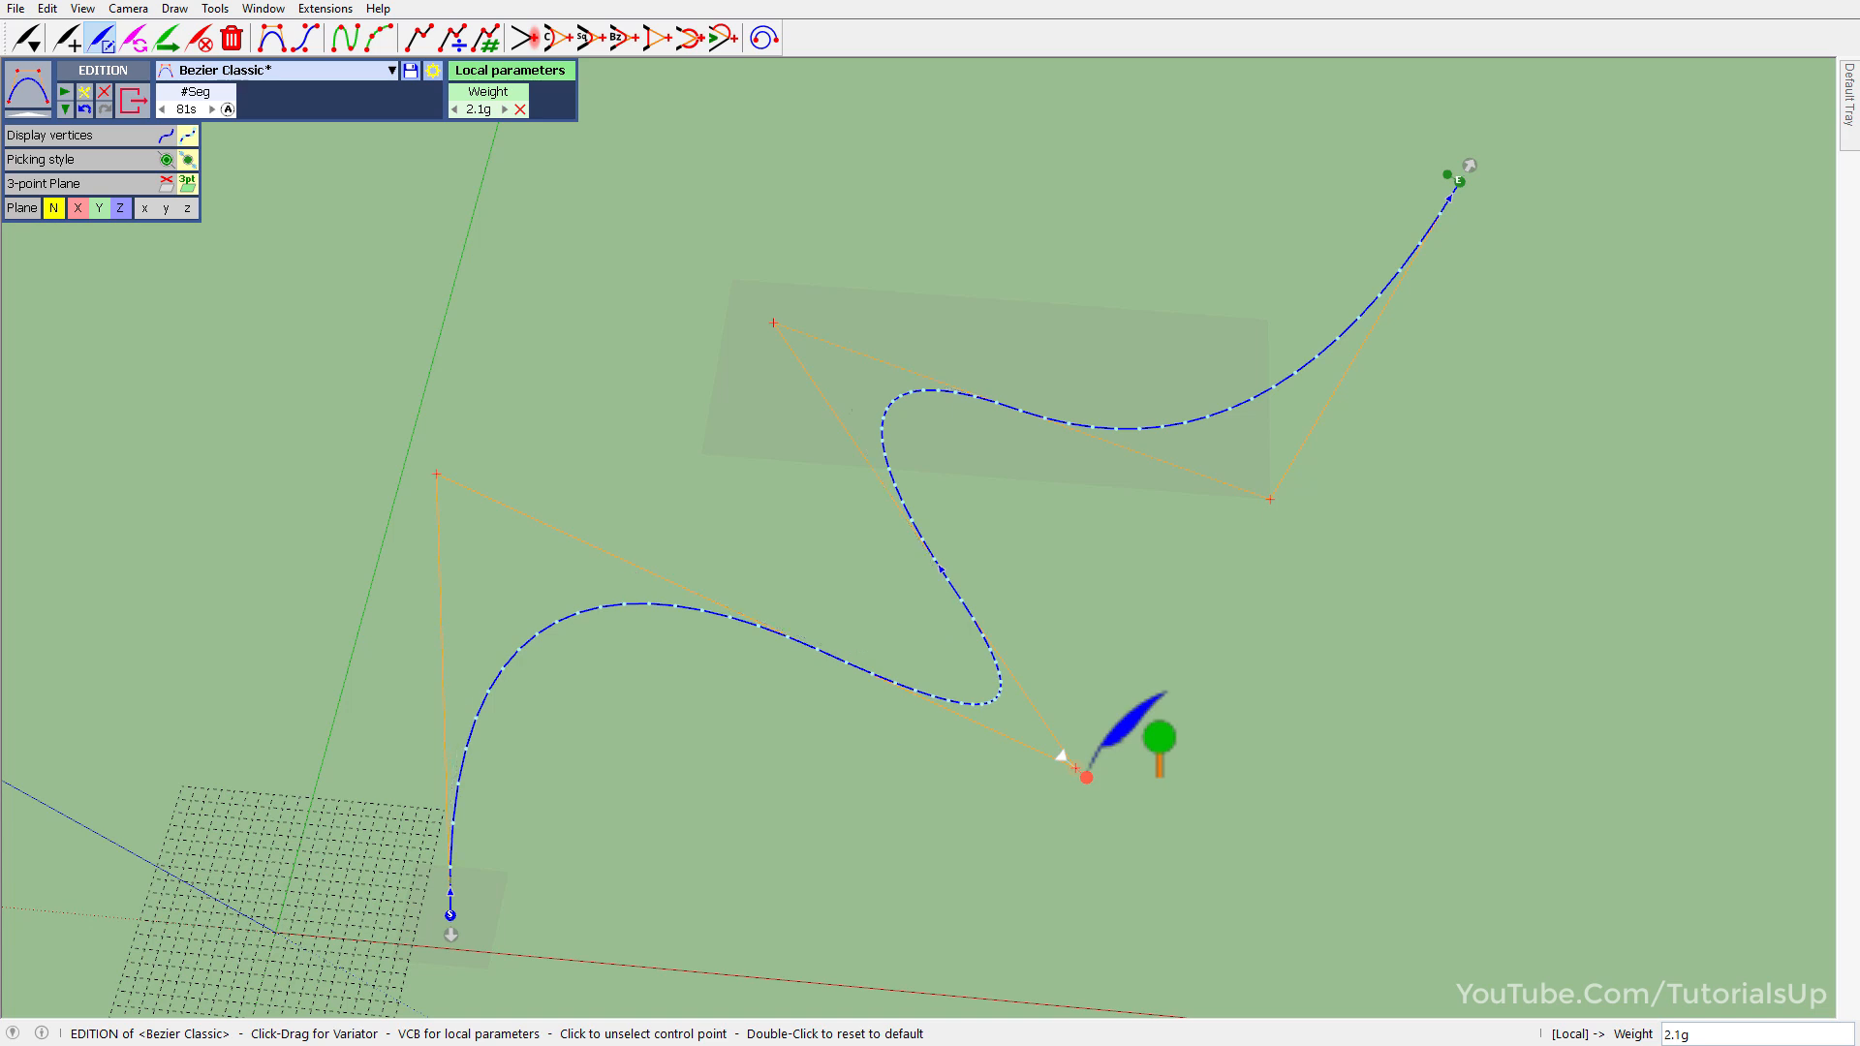
{"action": "left_click", "coordinate": [522, 110]}
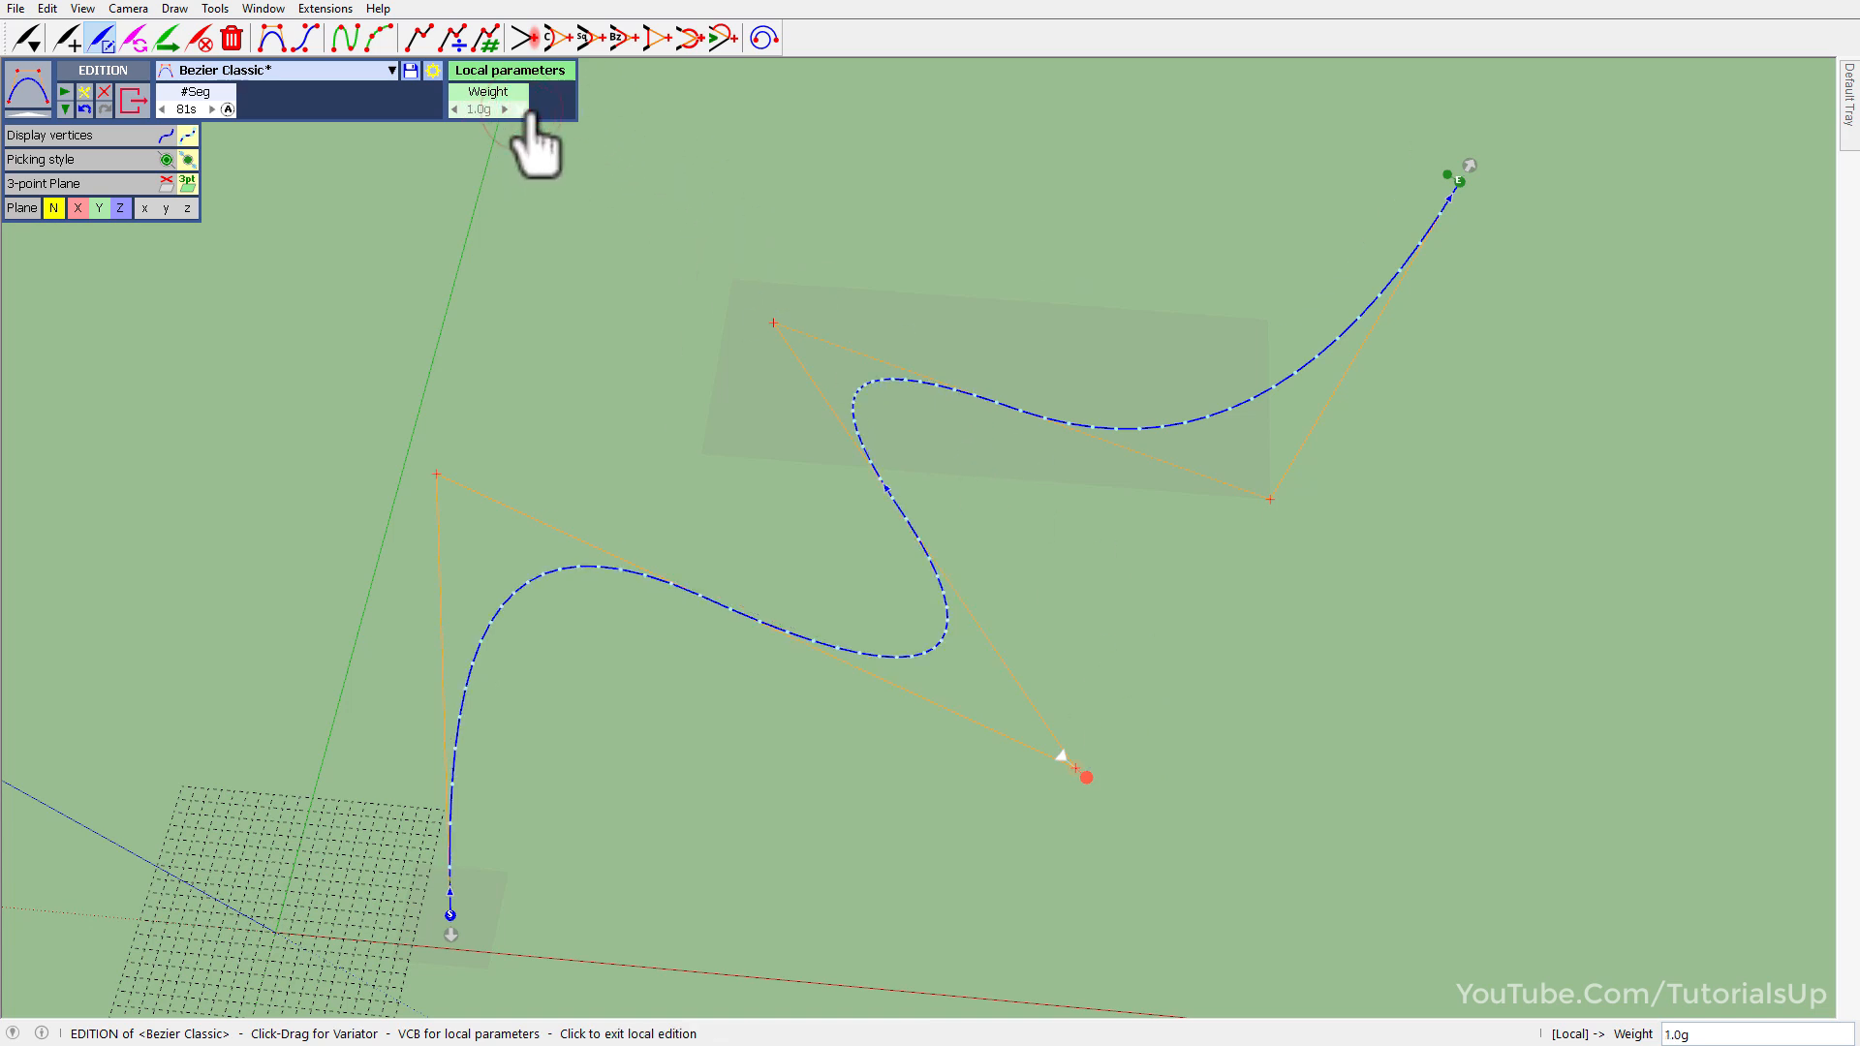
Finish editing the Bezier Classic curve and create a winding Bezier Nurbs curve with seven control points beside it.
{"action": "middle_click_drag", "start_coordinate": [703, 685], "coordinate": [635, 623]}
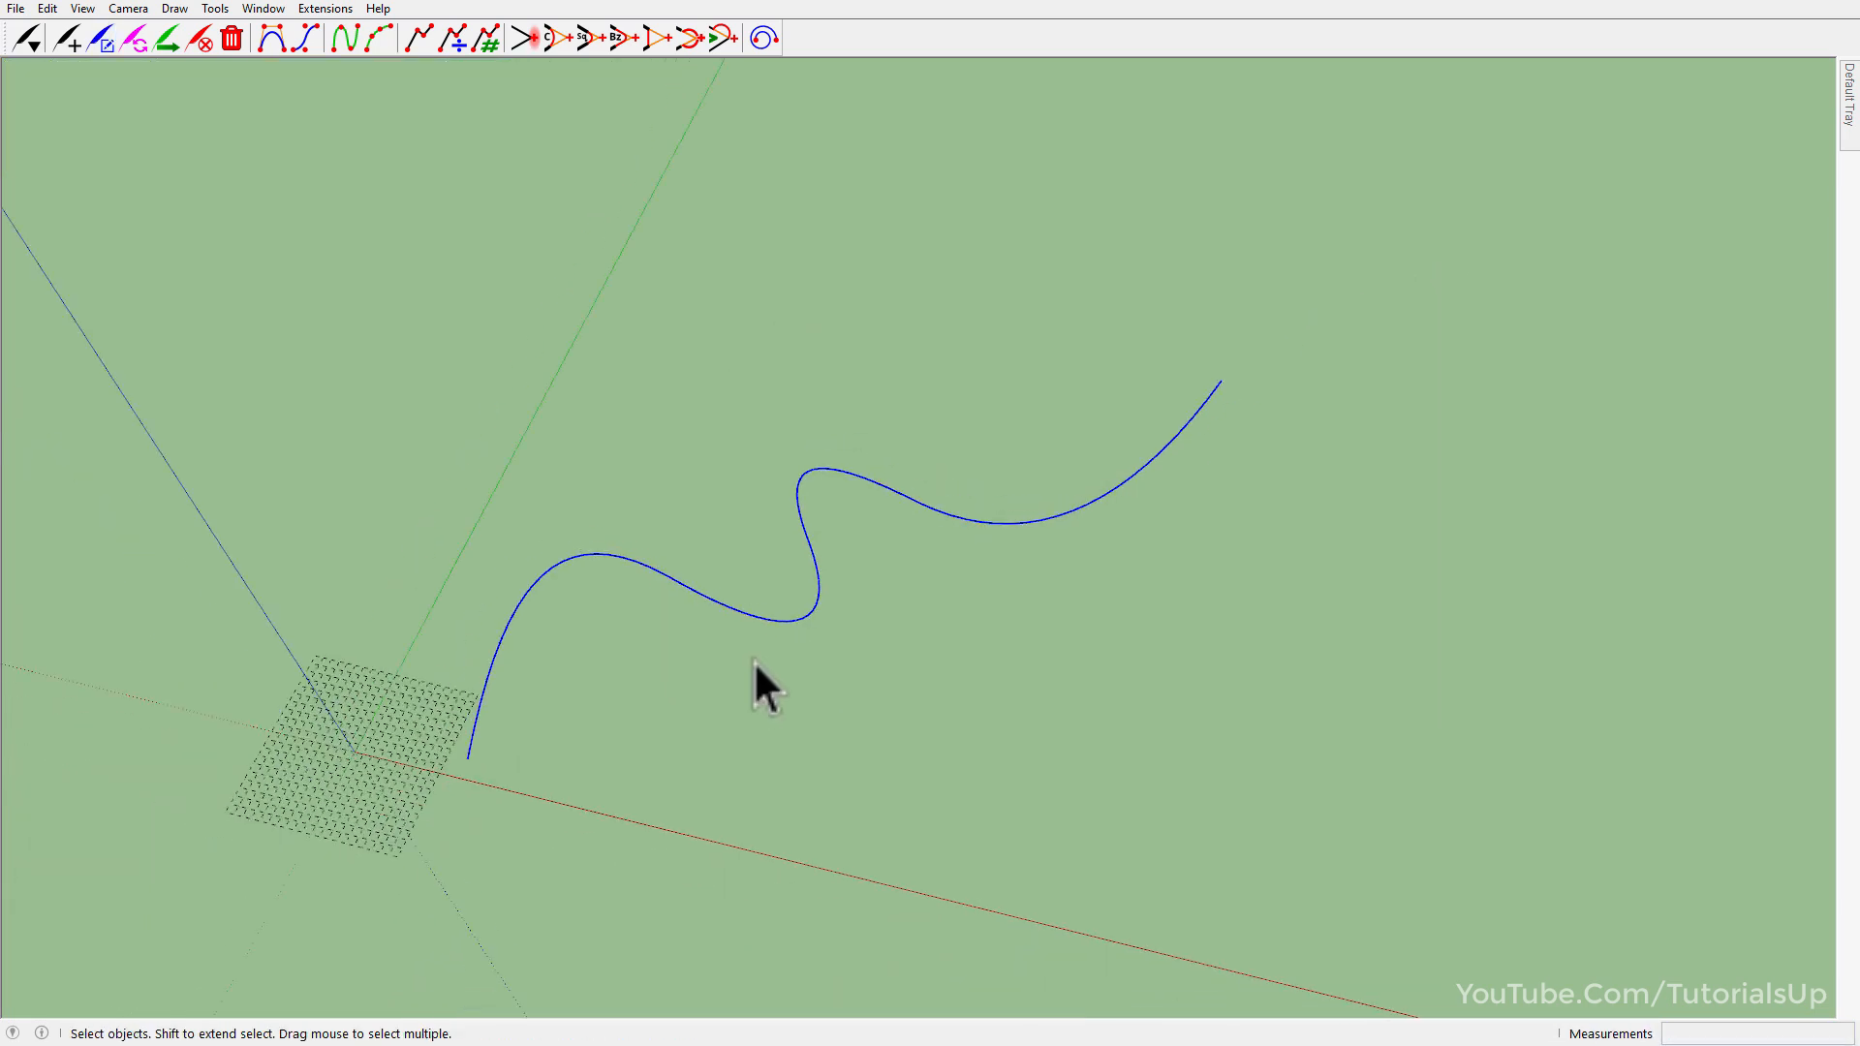
{"action": "scroll", "coordinate": [754, 661], "scroll_direction": "down", "scroll_amount": 1}
{"action": "left_click", "coordinate": [1491, 801]}
{"action": "middle_click_drag", "start_coordinate": [1337, 754], "coordinate": [515, 688], "text": "shift"}
{"action": "scroll", "coordinate": [503, 632], "scroll_direction": "down", "scroll_amount": 1}
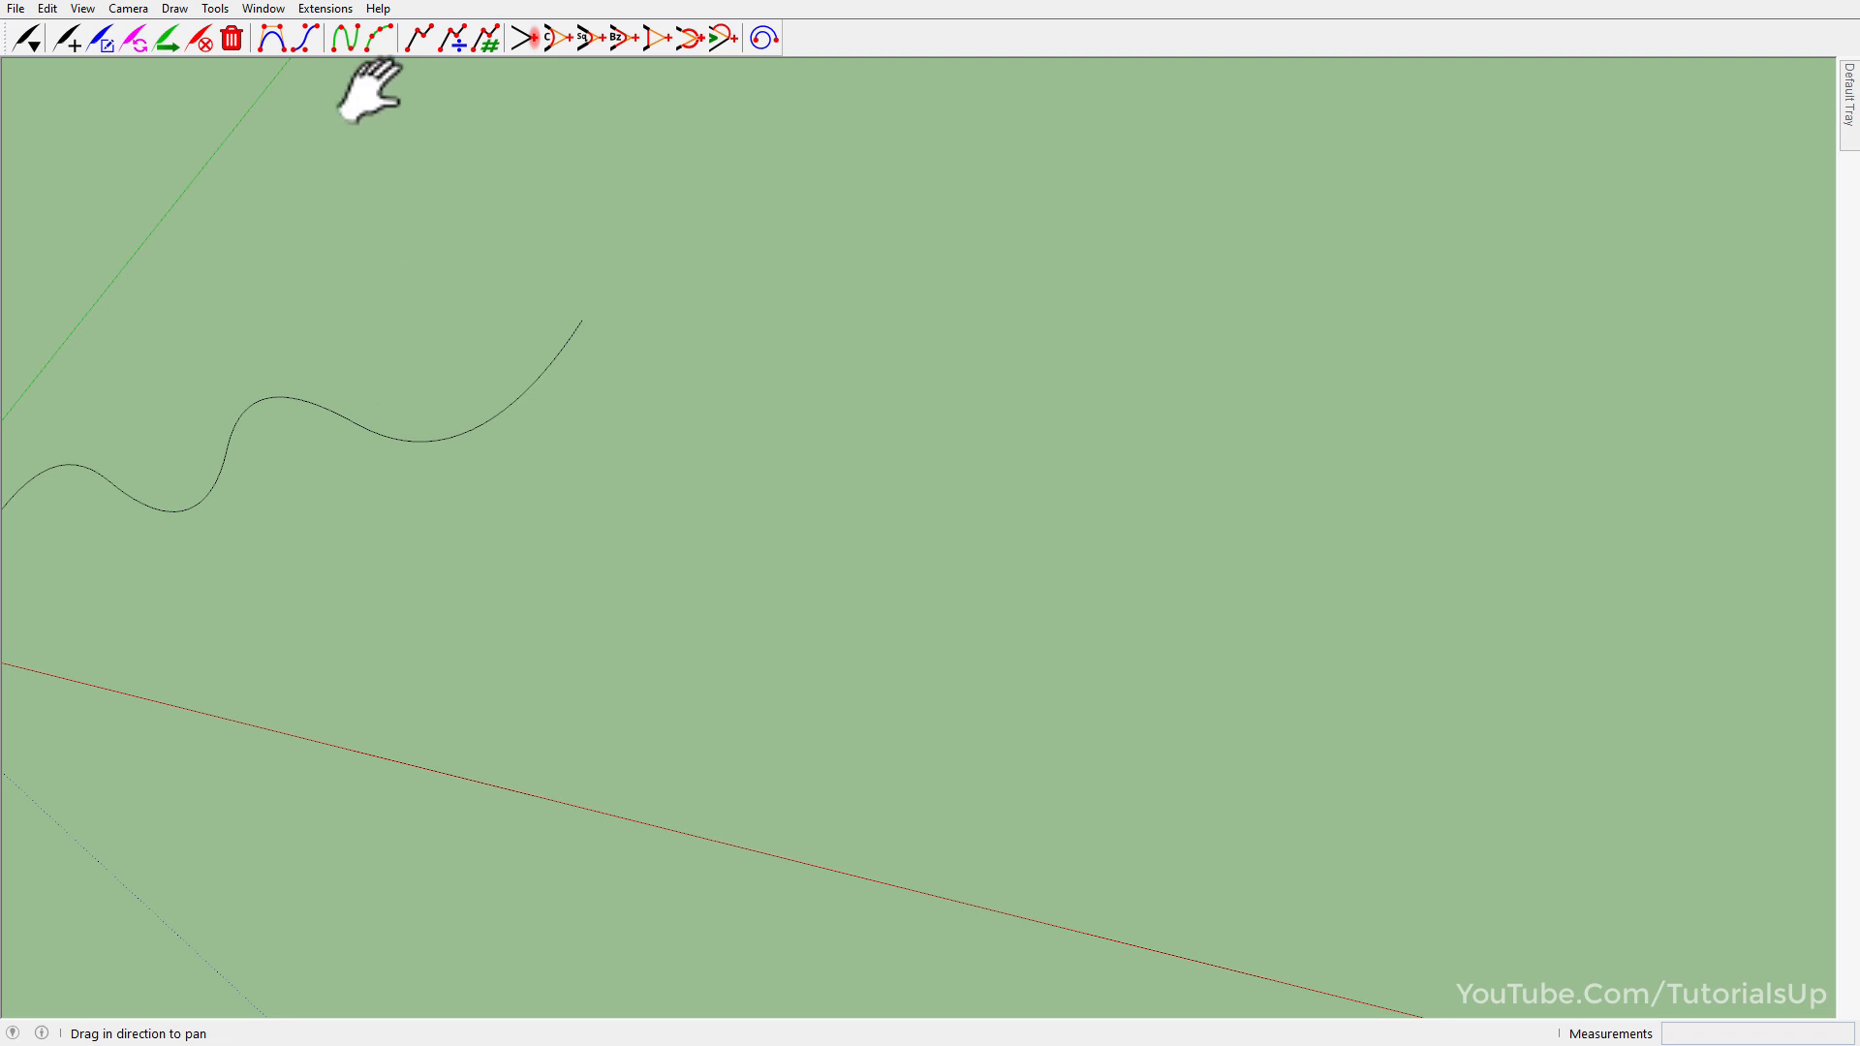
{"action": "left_click", "coordinate": [306, 41]}
{"action": "left_click", "coordinate": [468, 766]}
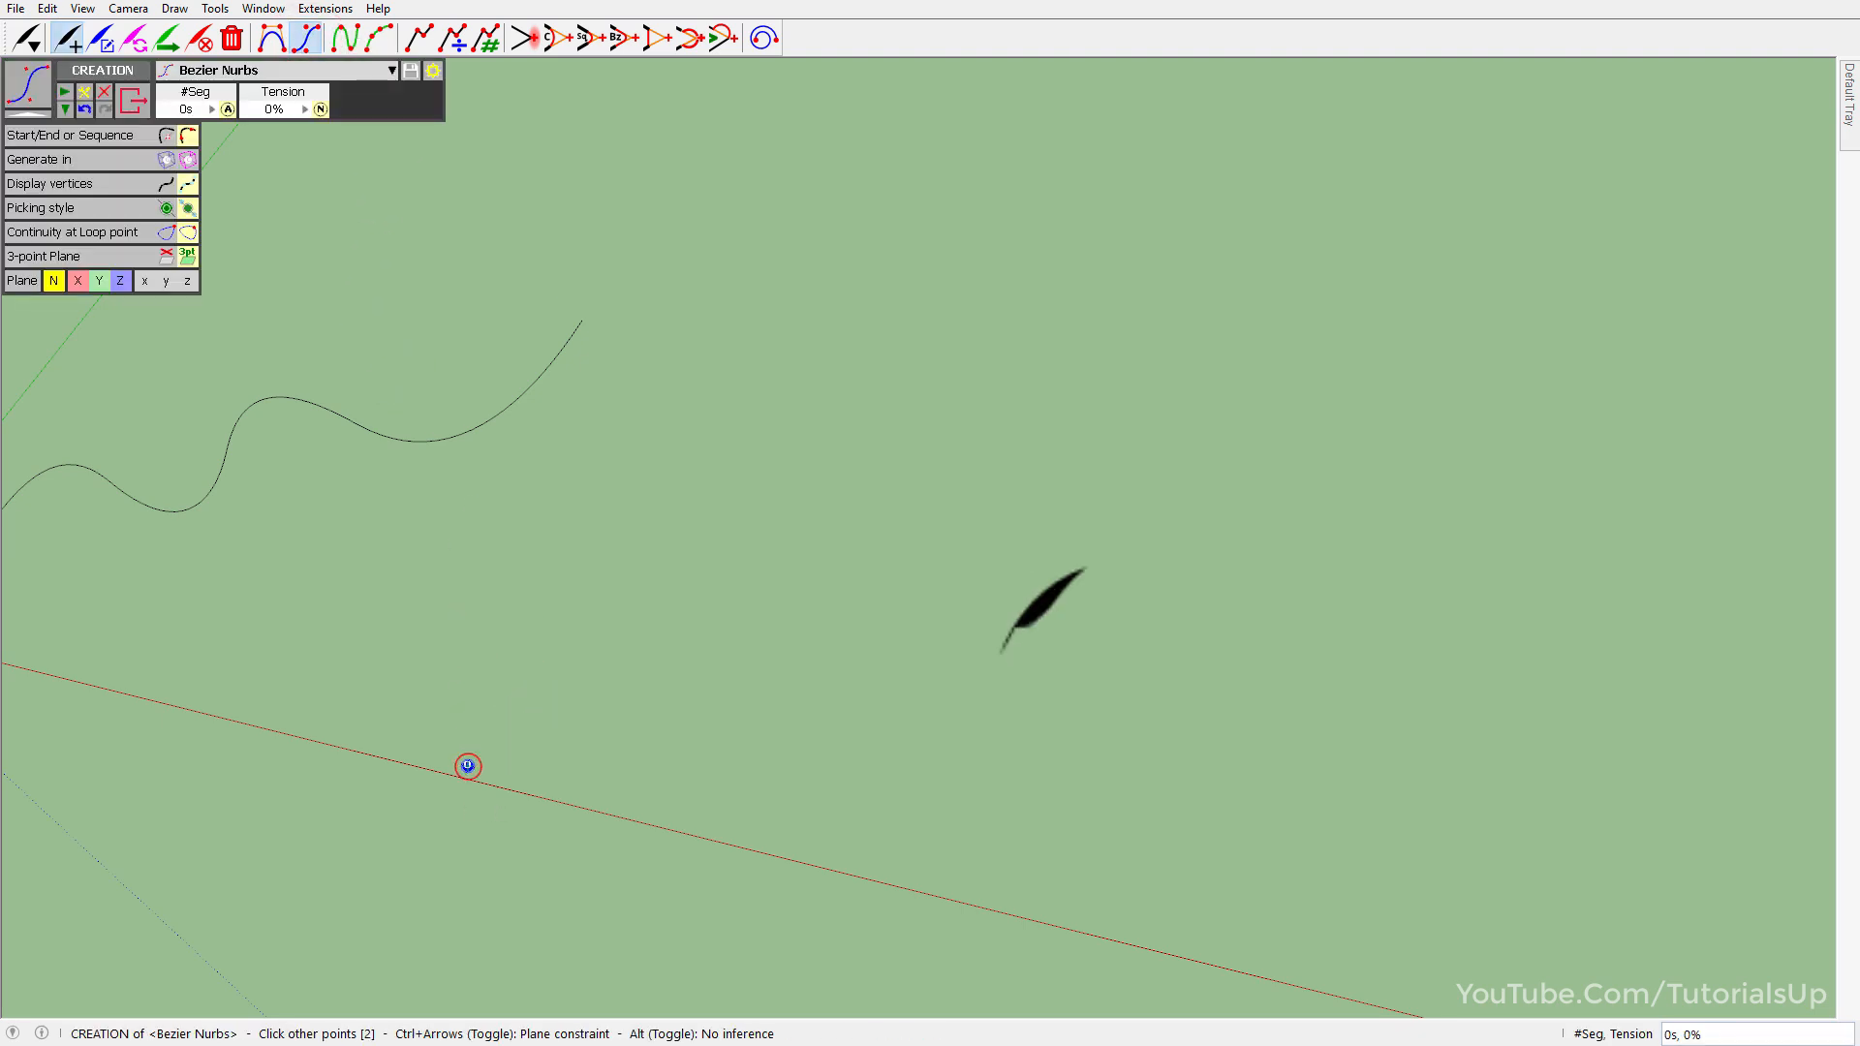
{"action": "left_click", "coordinate": [579, 604]}
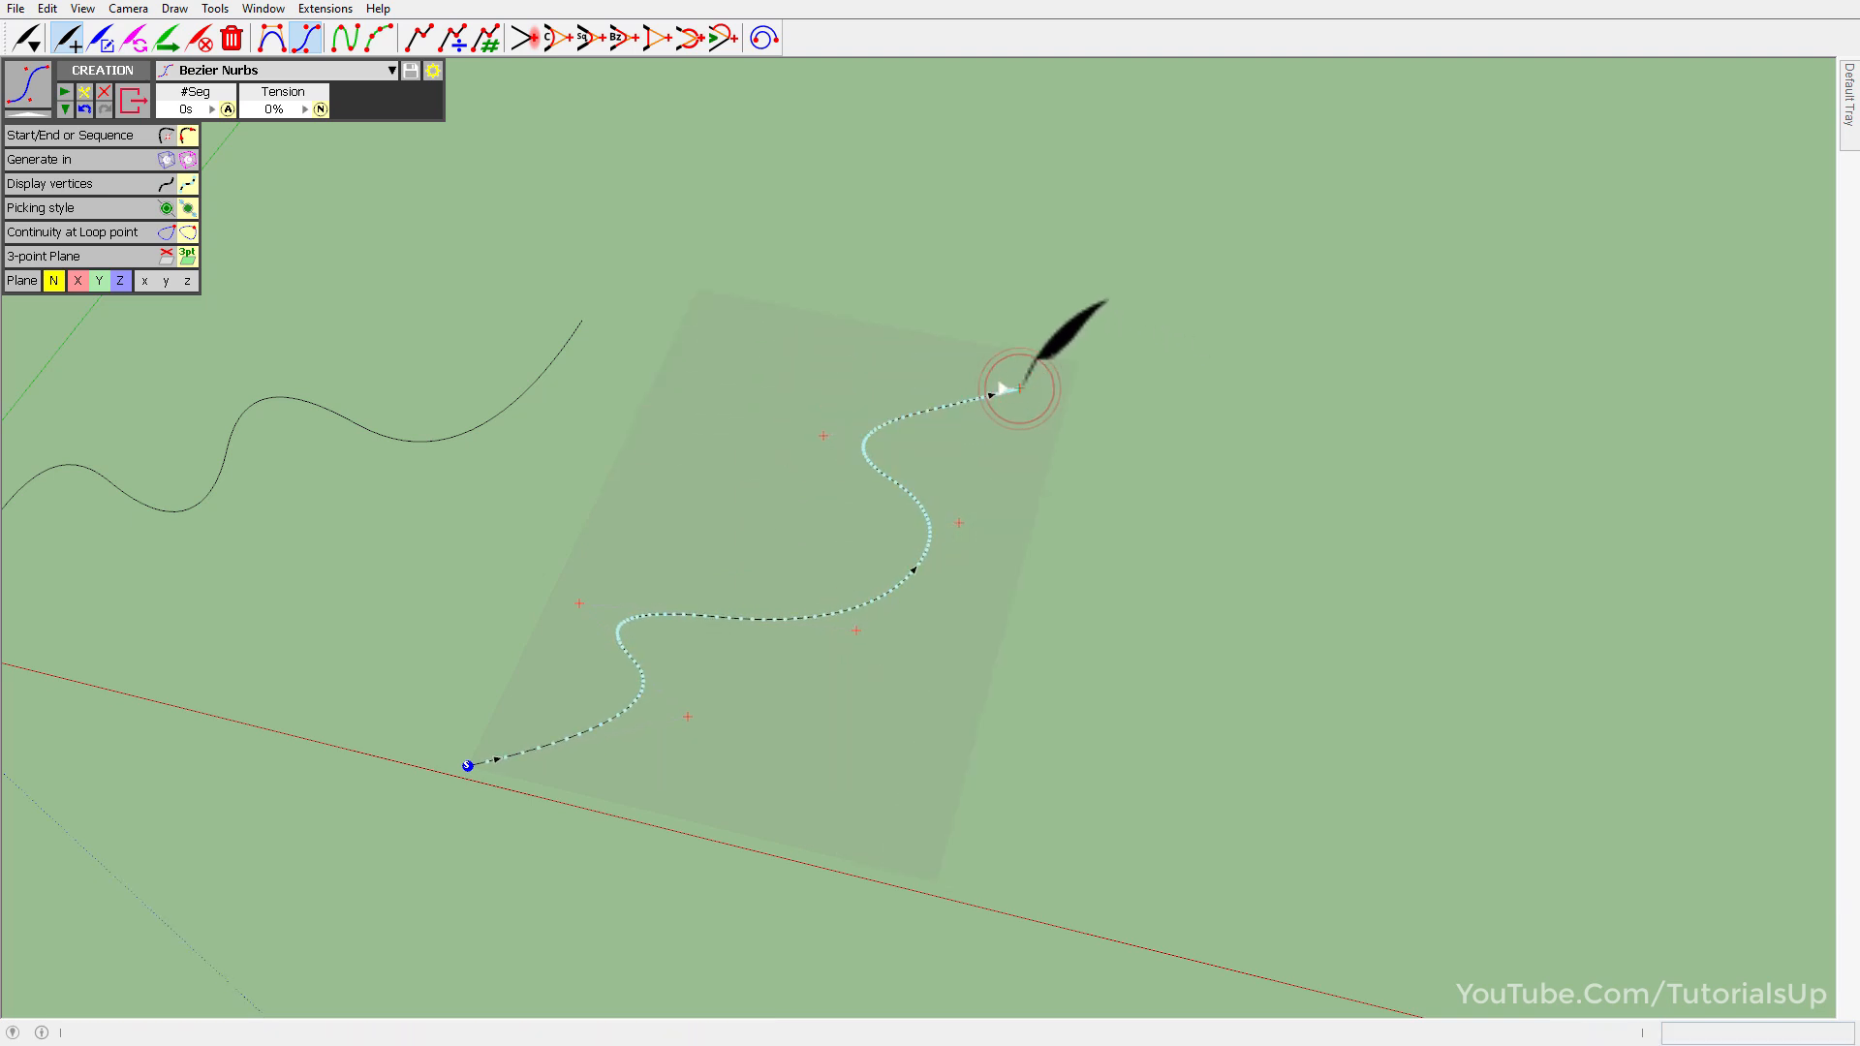
{"action": "left_click", "coordinate": [1020, 387]}
Reshape the Nurbs curve by moving its second inner control point inward and shifting the middle control point off the curve's plane.
{"action": "scroll", "coordinate": [444, 615], "scroll_direction": "up", "scroll_amount": 3}
{"action": "scroll", "coordinate": [581, 644], "scroll_direction": "down", "scroll_amount": 2}
{"action": "scroll", "coordinate": [601, 829], "scroll_direction": "up", "scroll_amount": 3}
{"action": "scroll", "coordinate": [707, 742], "scroll_direction": "down", "scroll_amount": 3}
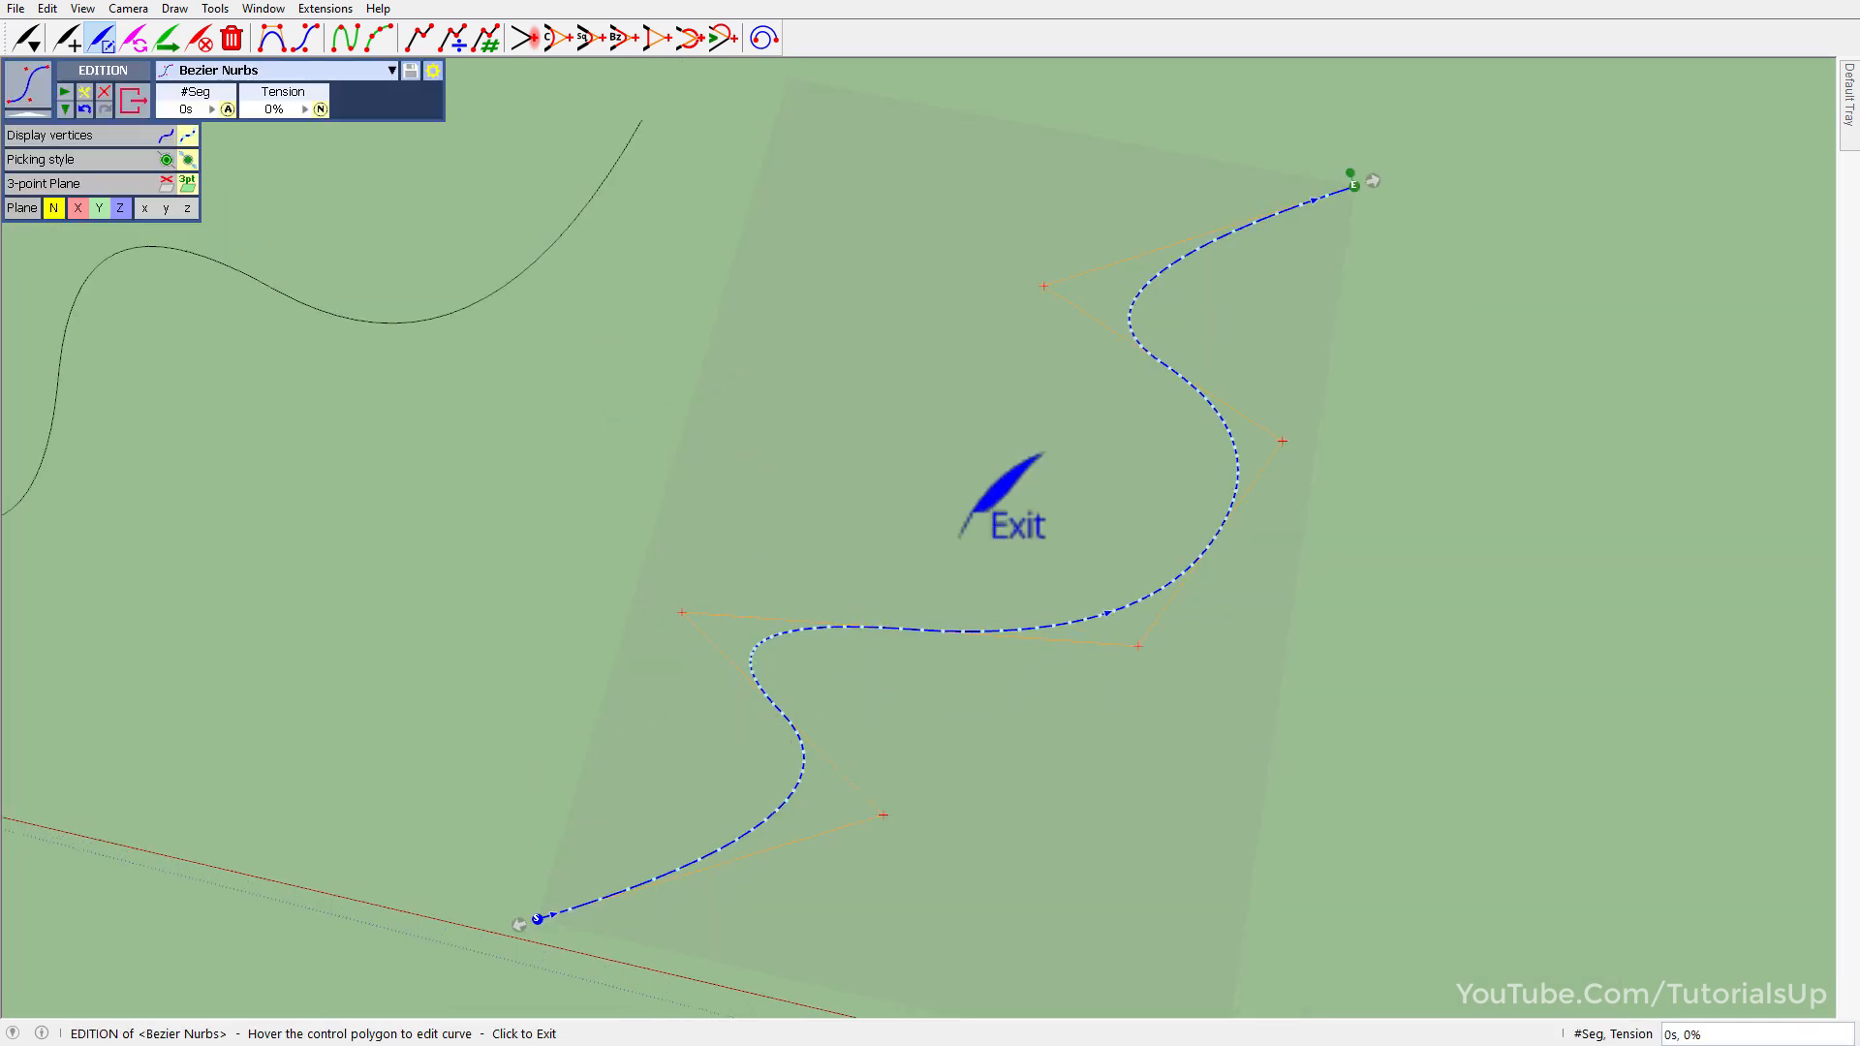
{"action": "left_click_drag", "start_coordinate": [781, 552], "coordinate": [859, 527]}
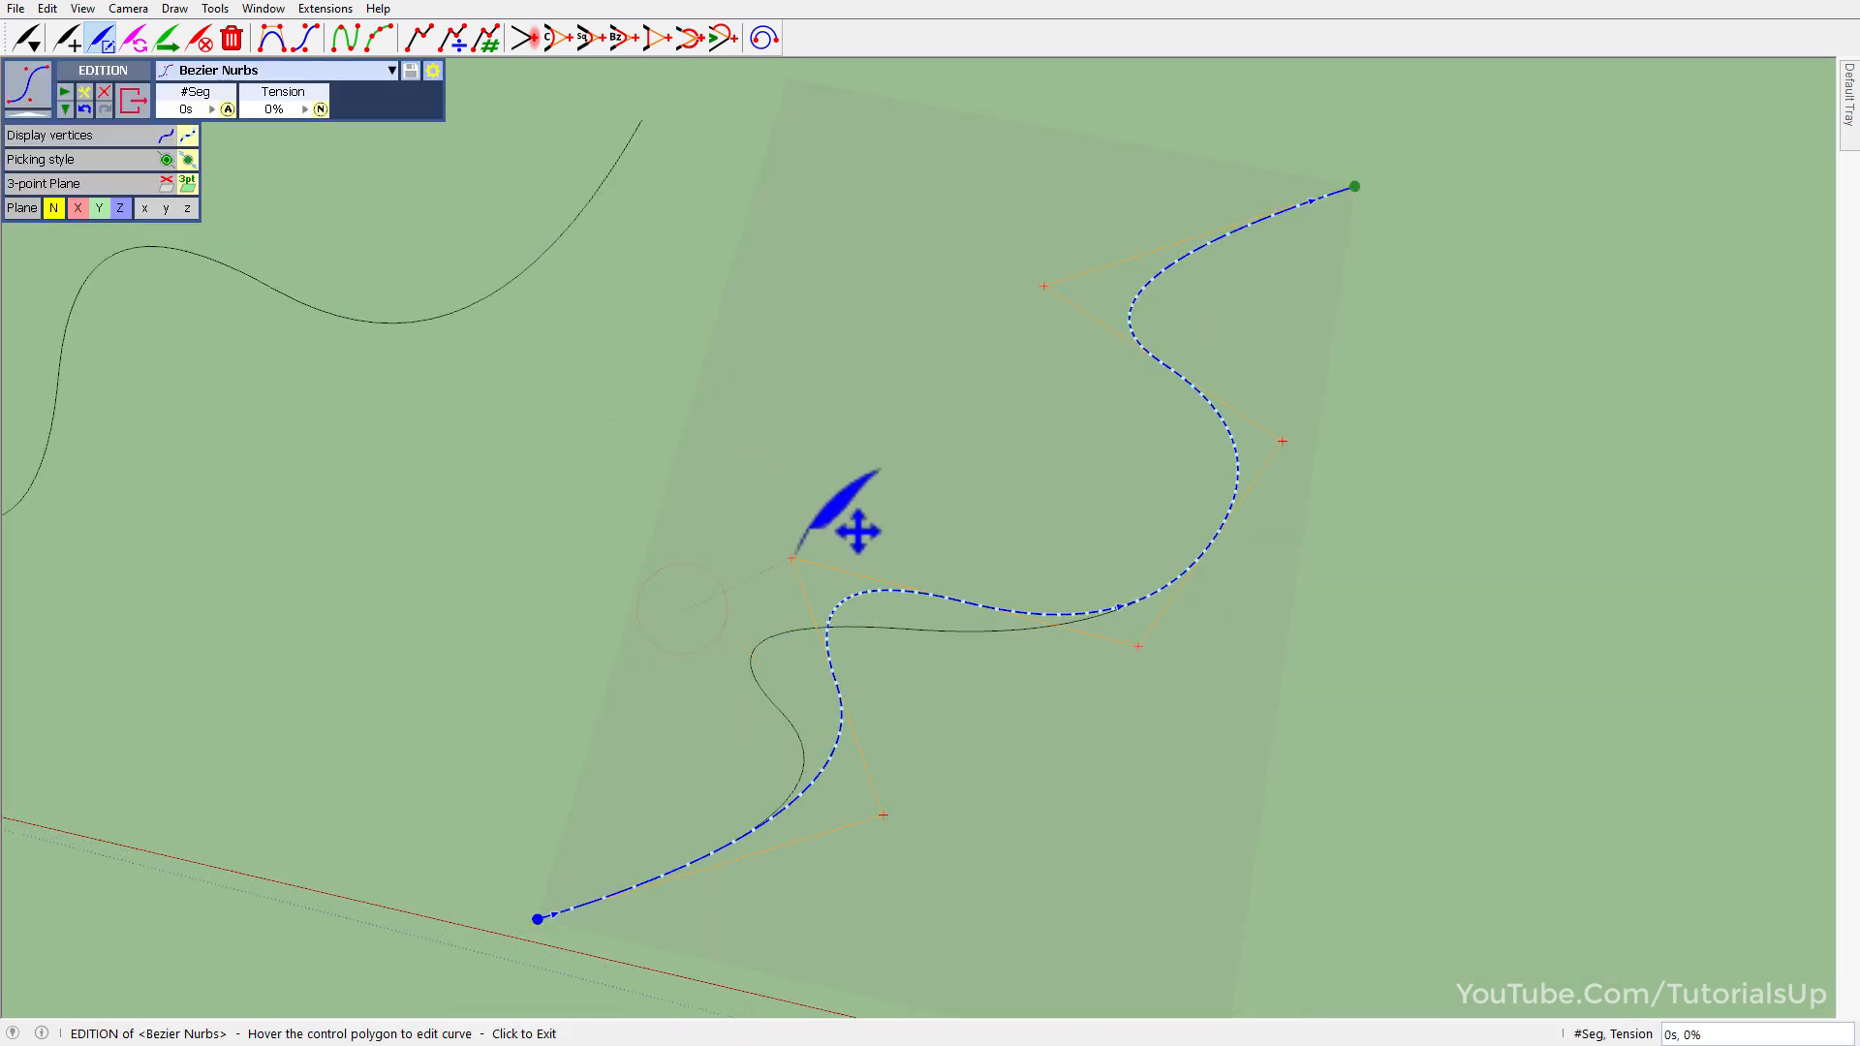
{"action": "middle_click_drag", "start_coordinate": [928, 674], "coordinate": [1328, 498]}
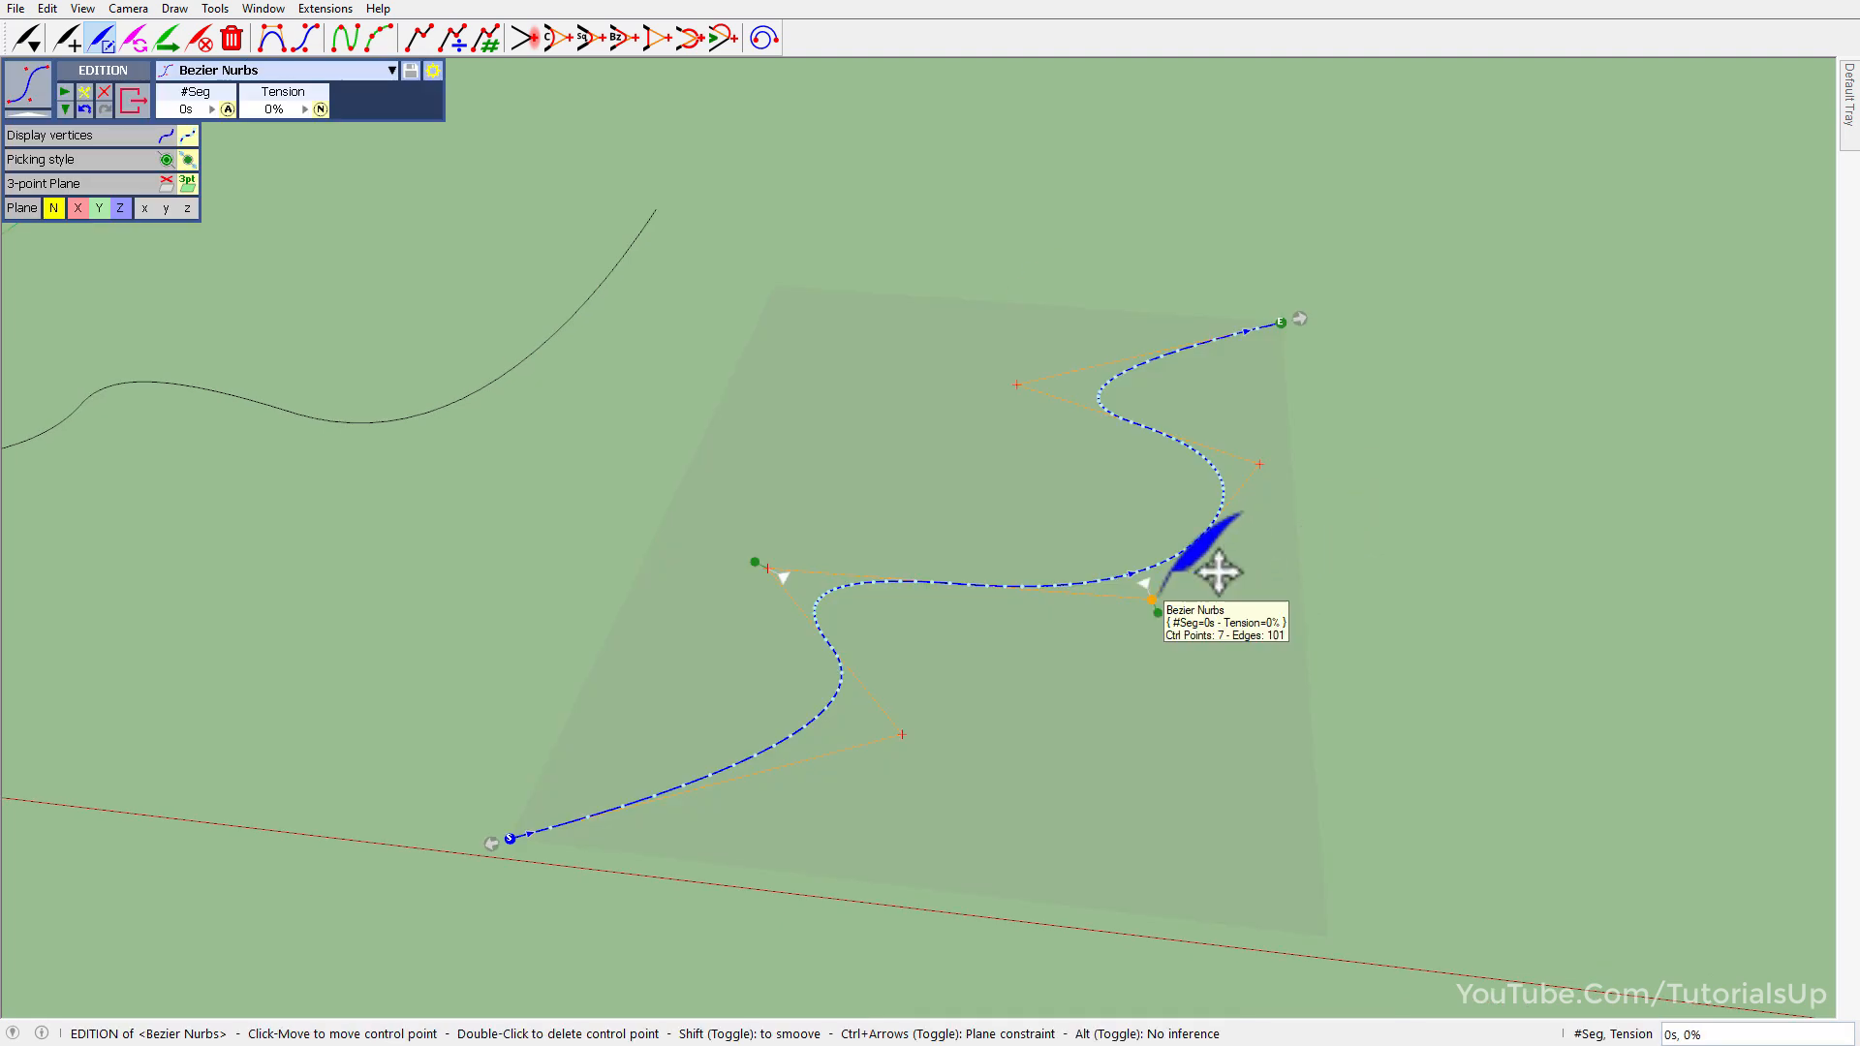
{"action": "left_click", "coordinate": [1051, 503]}
{"action": "middle_click_drag", "start_coordinate": [1051, 504], "coordinate": [790, 735]}
{"action": "middle_click_drag", "start_coordinate": [456, 445], "coordinate": [630, 776]}
{"action": "middle_click_drag", "start_coordinate": [805, 727], "coordinate": [865, 944]}
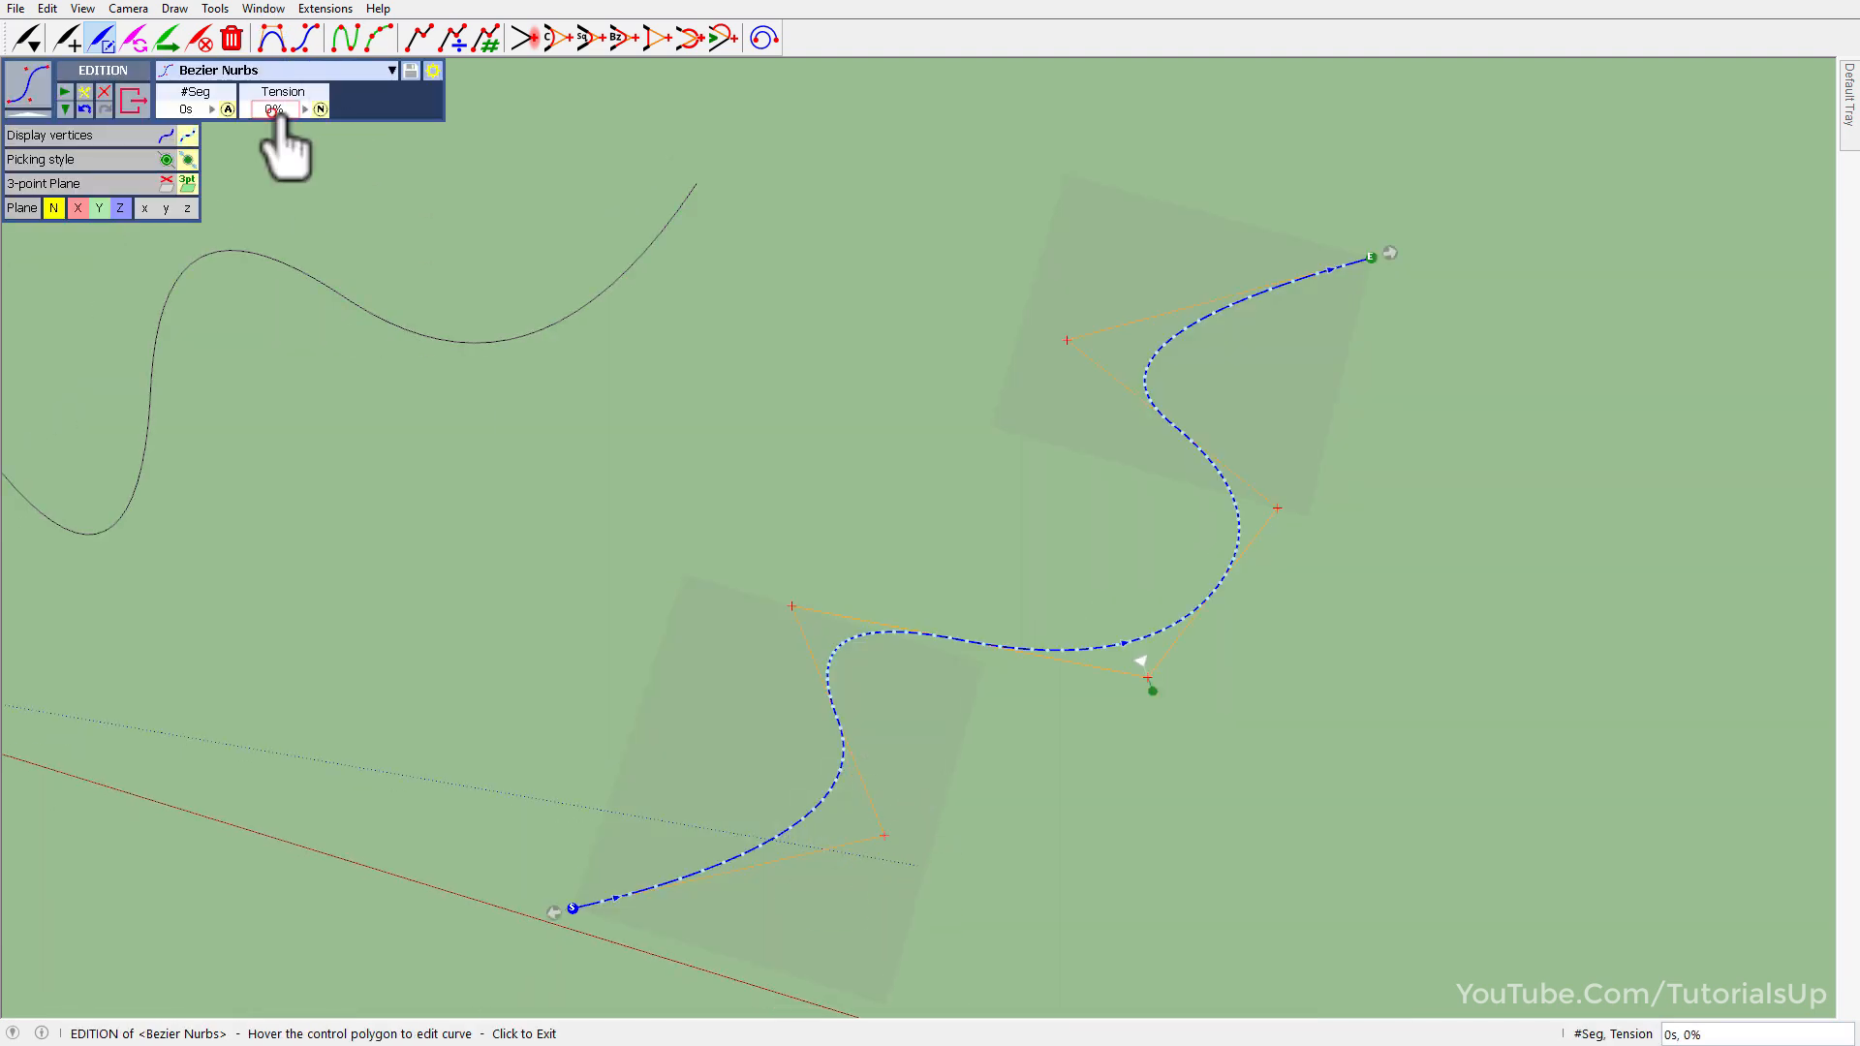
Bend the Nurbs curve's end point back toward its middle, and try a tension of up to 87% before returning it to 0%.
{"action": "mouse_move", "coordinate": [281, 115]}
{"action": "left_mouse_down"}
{"action": "mouse_move", "coordinate": [549, 145]}
{"action": "mouse_move", "coordinate": [278, 143]}
{"action": "left_mouse_up"}
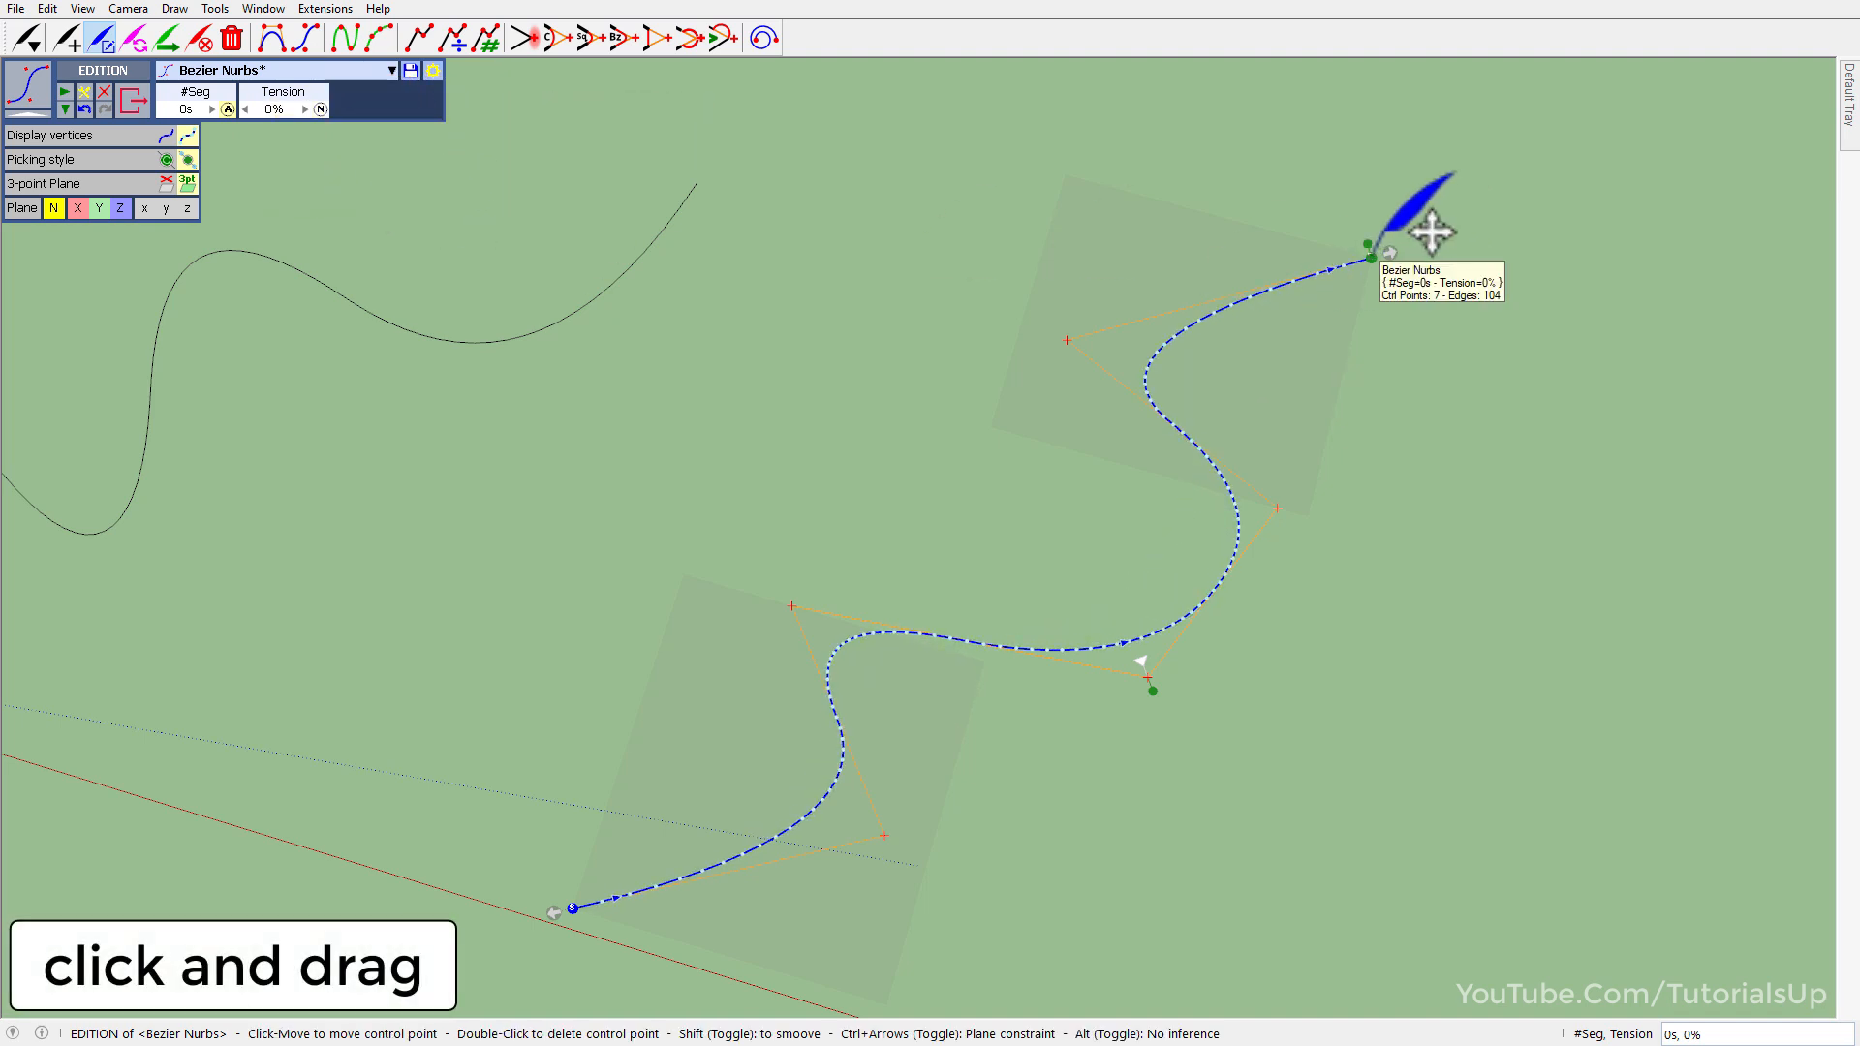
{"action": "left_click_drag", "start_coordinate": [1233, 191], "coordinate": [970, 583]}
{"action": "left_click_drag", "start_coordinate": [285, 115], "coordinate": [666, 162]}
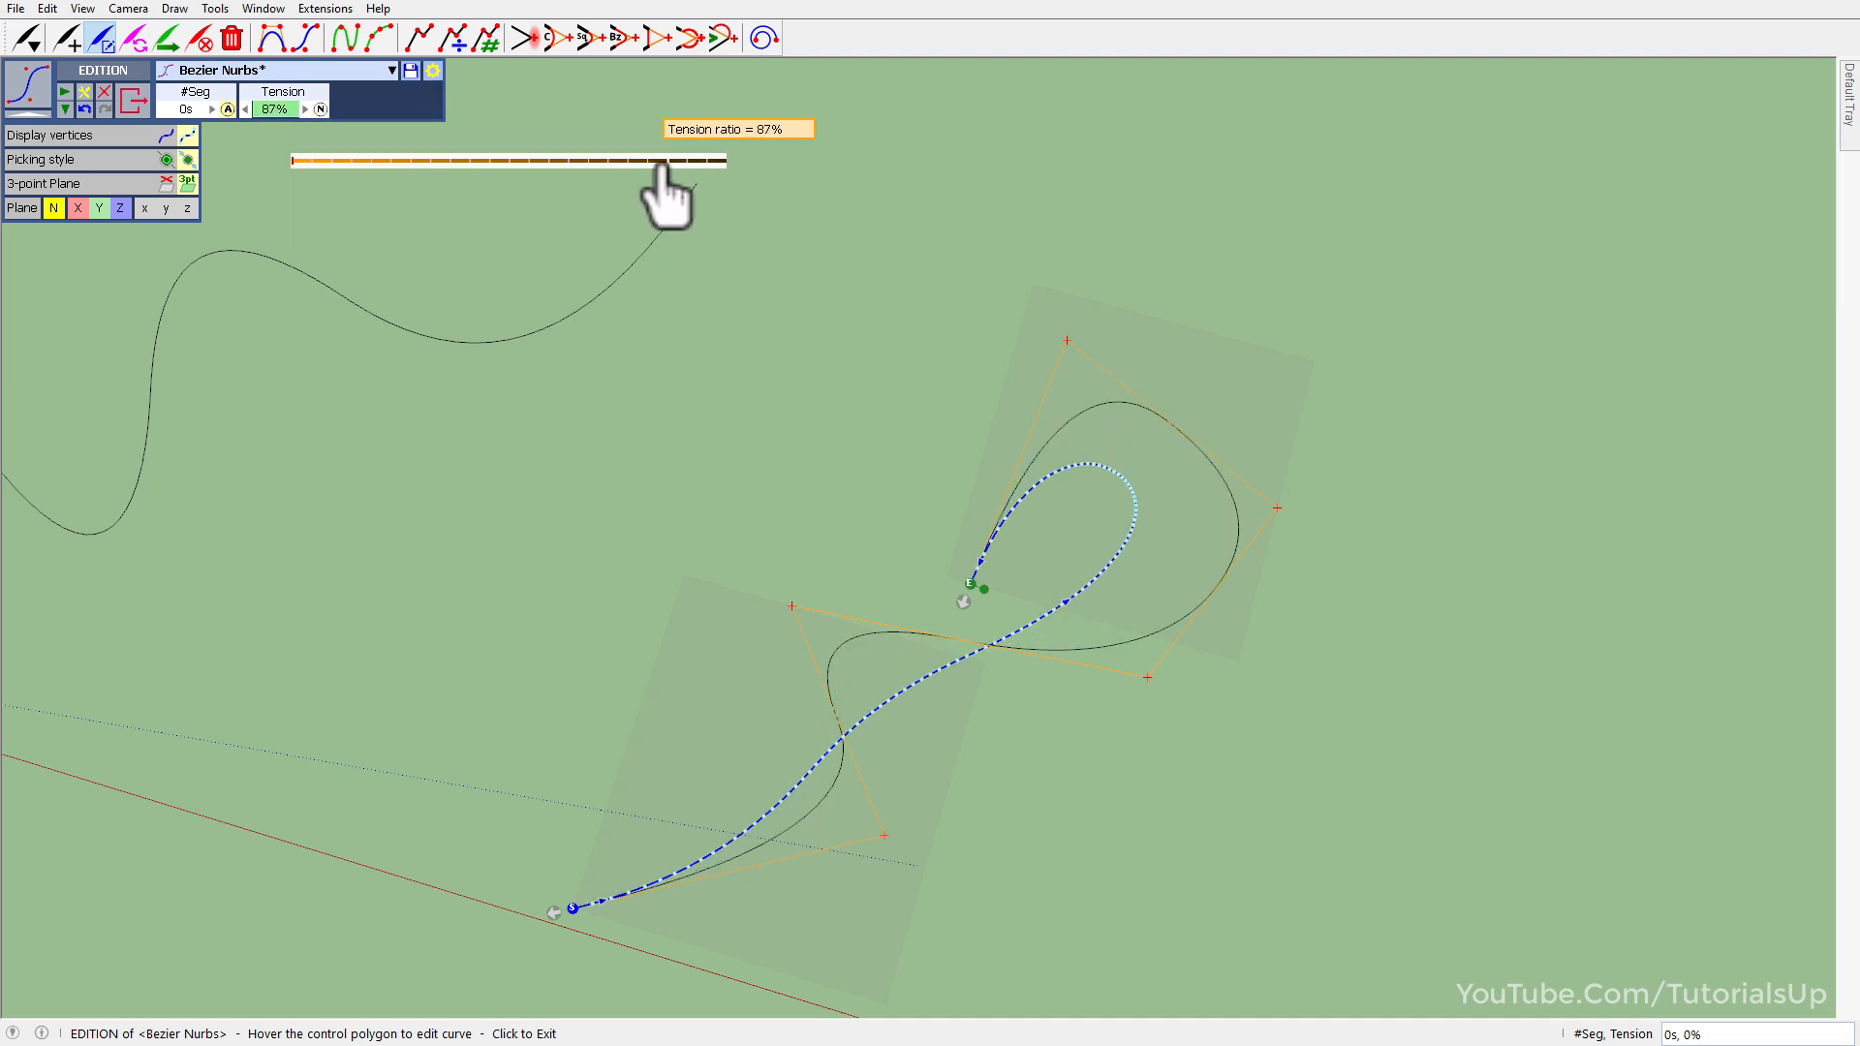
{"action": "left_click_drag", "start_coordinate": [393, 168], "coordinate": [282, 176]}
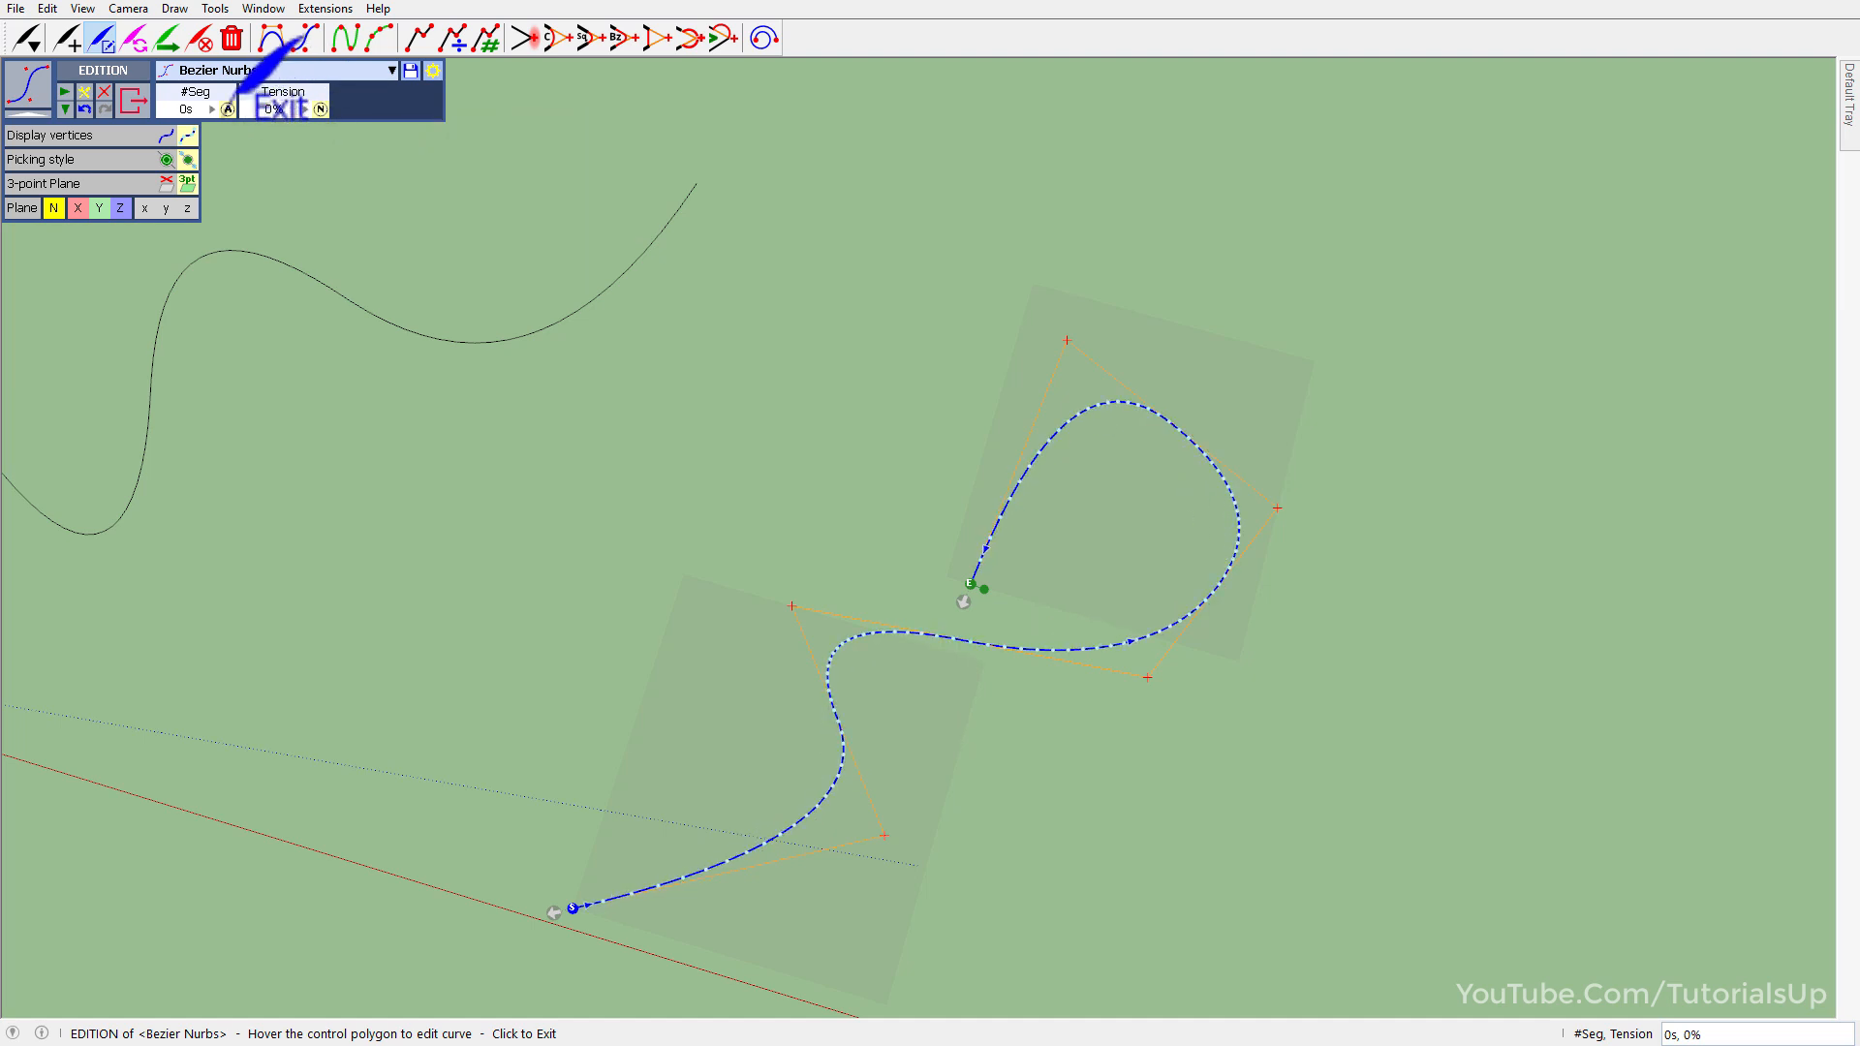
Set the Nurbs curve's segment count to 76.
{"action": "left_click_drag", "start_coordinate": [195, 110], "coordinate": [504, 137]}
{"action": "left_click", "coordinate": [977, 608]}
{"action": "middle_click_drag", "start_coordinate": [977, 611], "coordinate": [965, 681]}
{"action": "scroll", "coordinate": [973, 641], "scroll_direction": "up", "scroll_amount": 2}
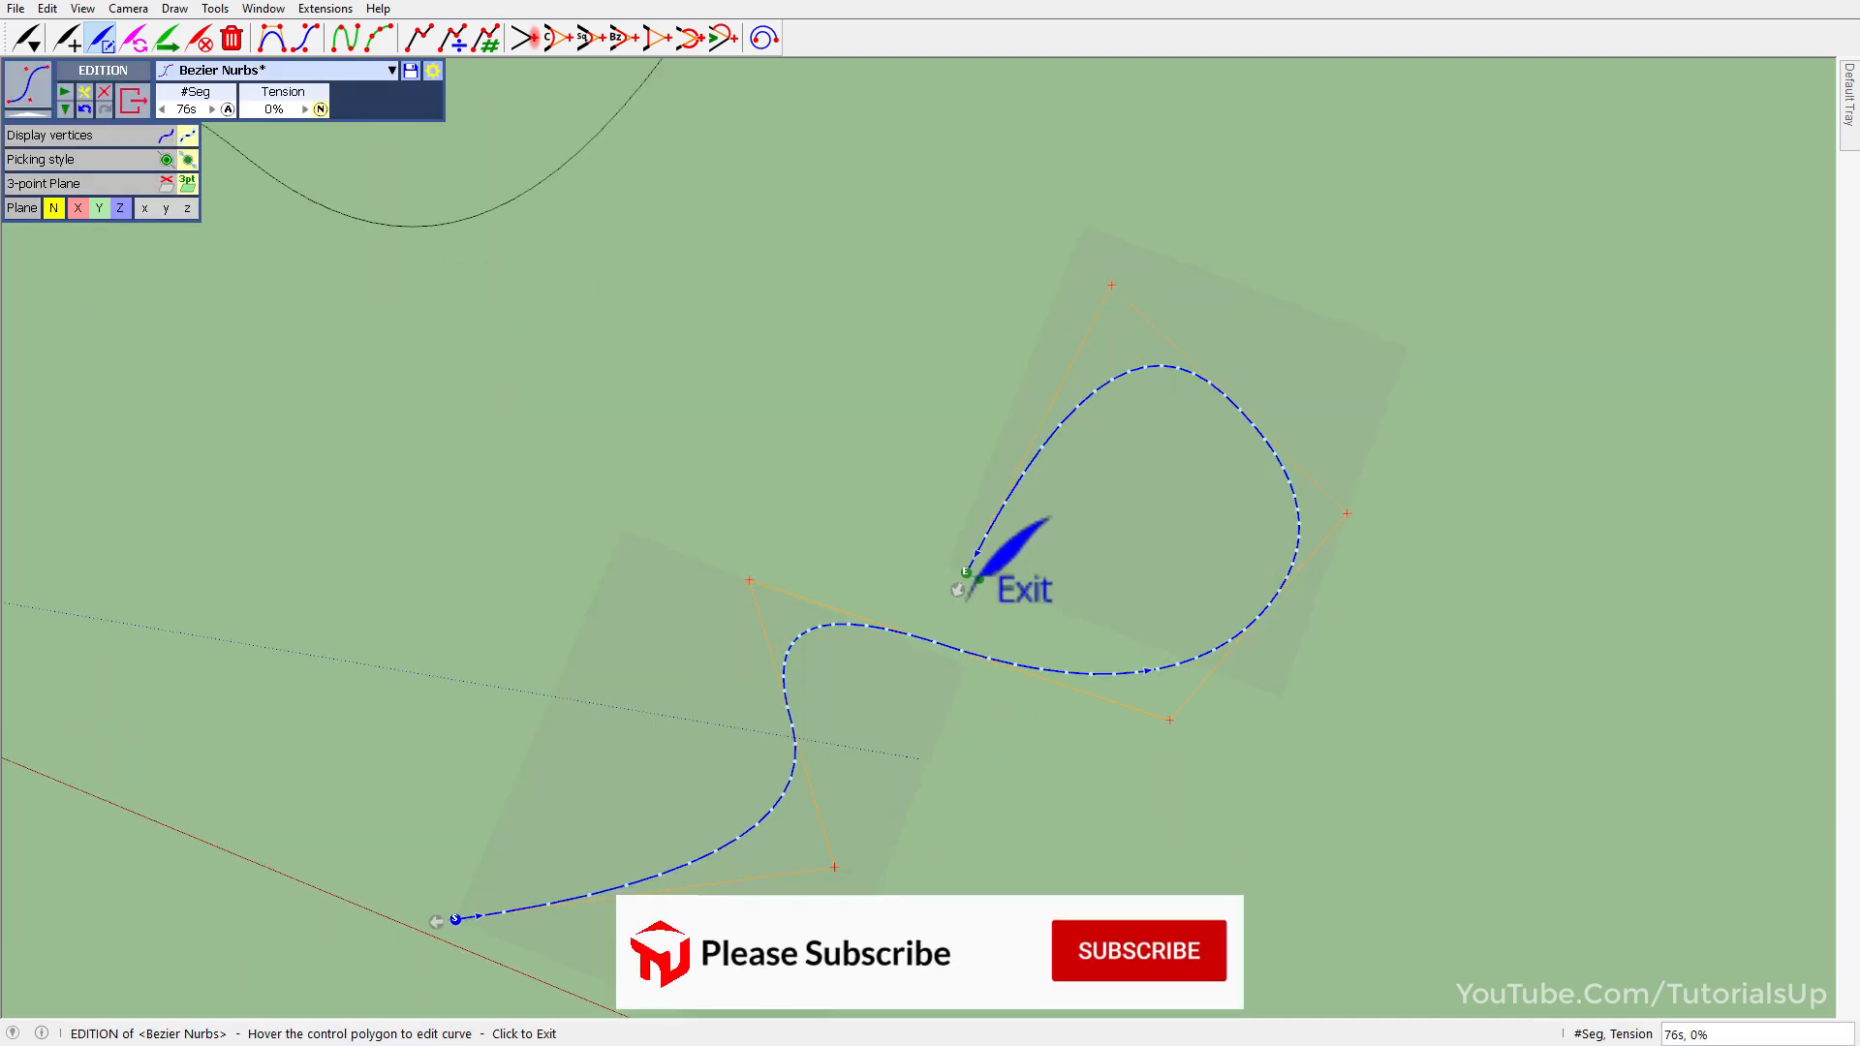
Extend the Nurbs curve beyond its end point with an additional wave, and finish editing it.
{"action": "left_click", "coordinate": [957, 594]}
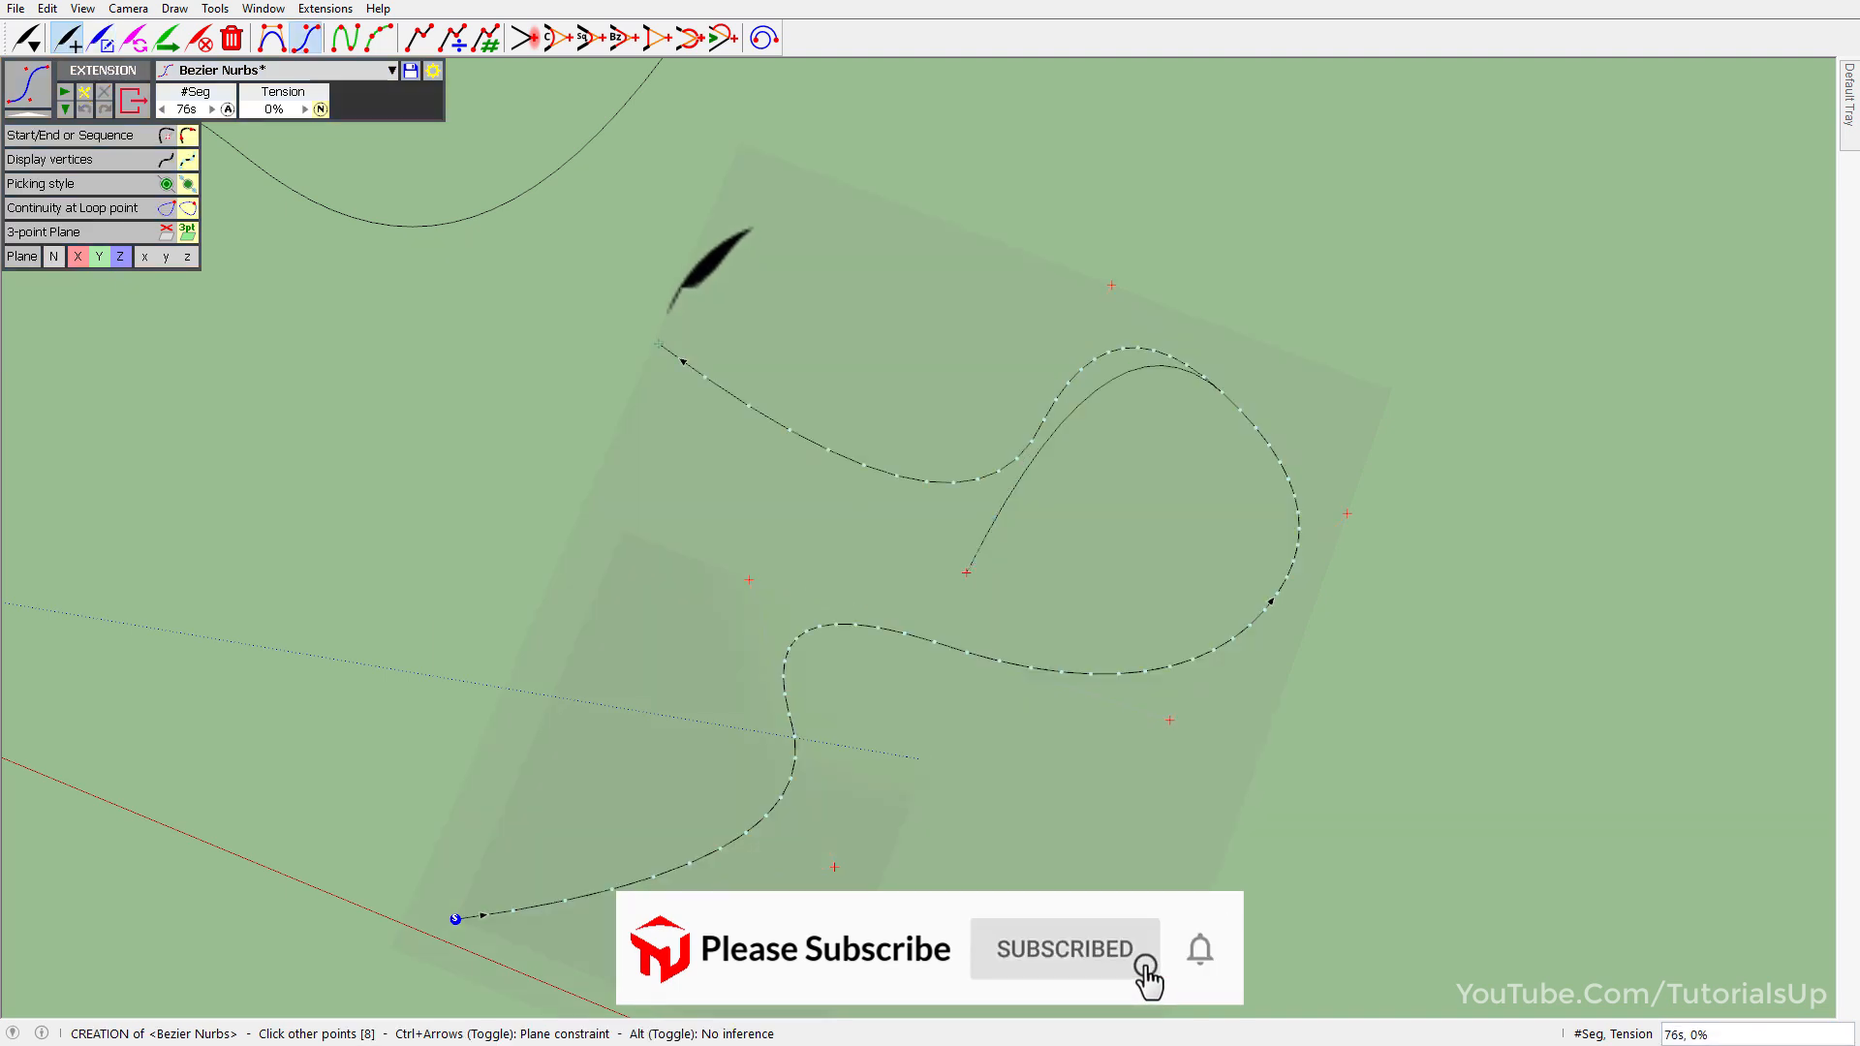
{"action": "double_click", "coordinate": [811, 344]}
{"action": "middle_click_drag", "start_coordinate": [809, 619], "coordinate": [811, 503]}
{"action": "scroll", "coordinate": [803, 532], "scroll_direction": "down", "scroll_amount": 2}
{"action": "left_click", "coordinate": [760, 596]}
Draw an open Local Fit Spline beside the Nurbs curve, waving up and down and looping back, with a 10° smooth angle and 0% tension.
{"action": "scroll", "coordinate": [939, 657], "scroll_direction": "down", "scroll_amount": 3}
{"action": "middle_click_drag", "start_coordinate": [1315, 788], "coordinate": [872, 676], "text": "shift"}
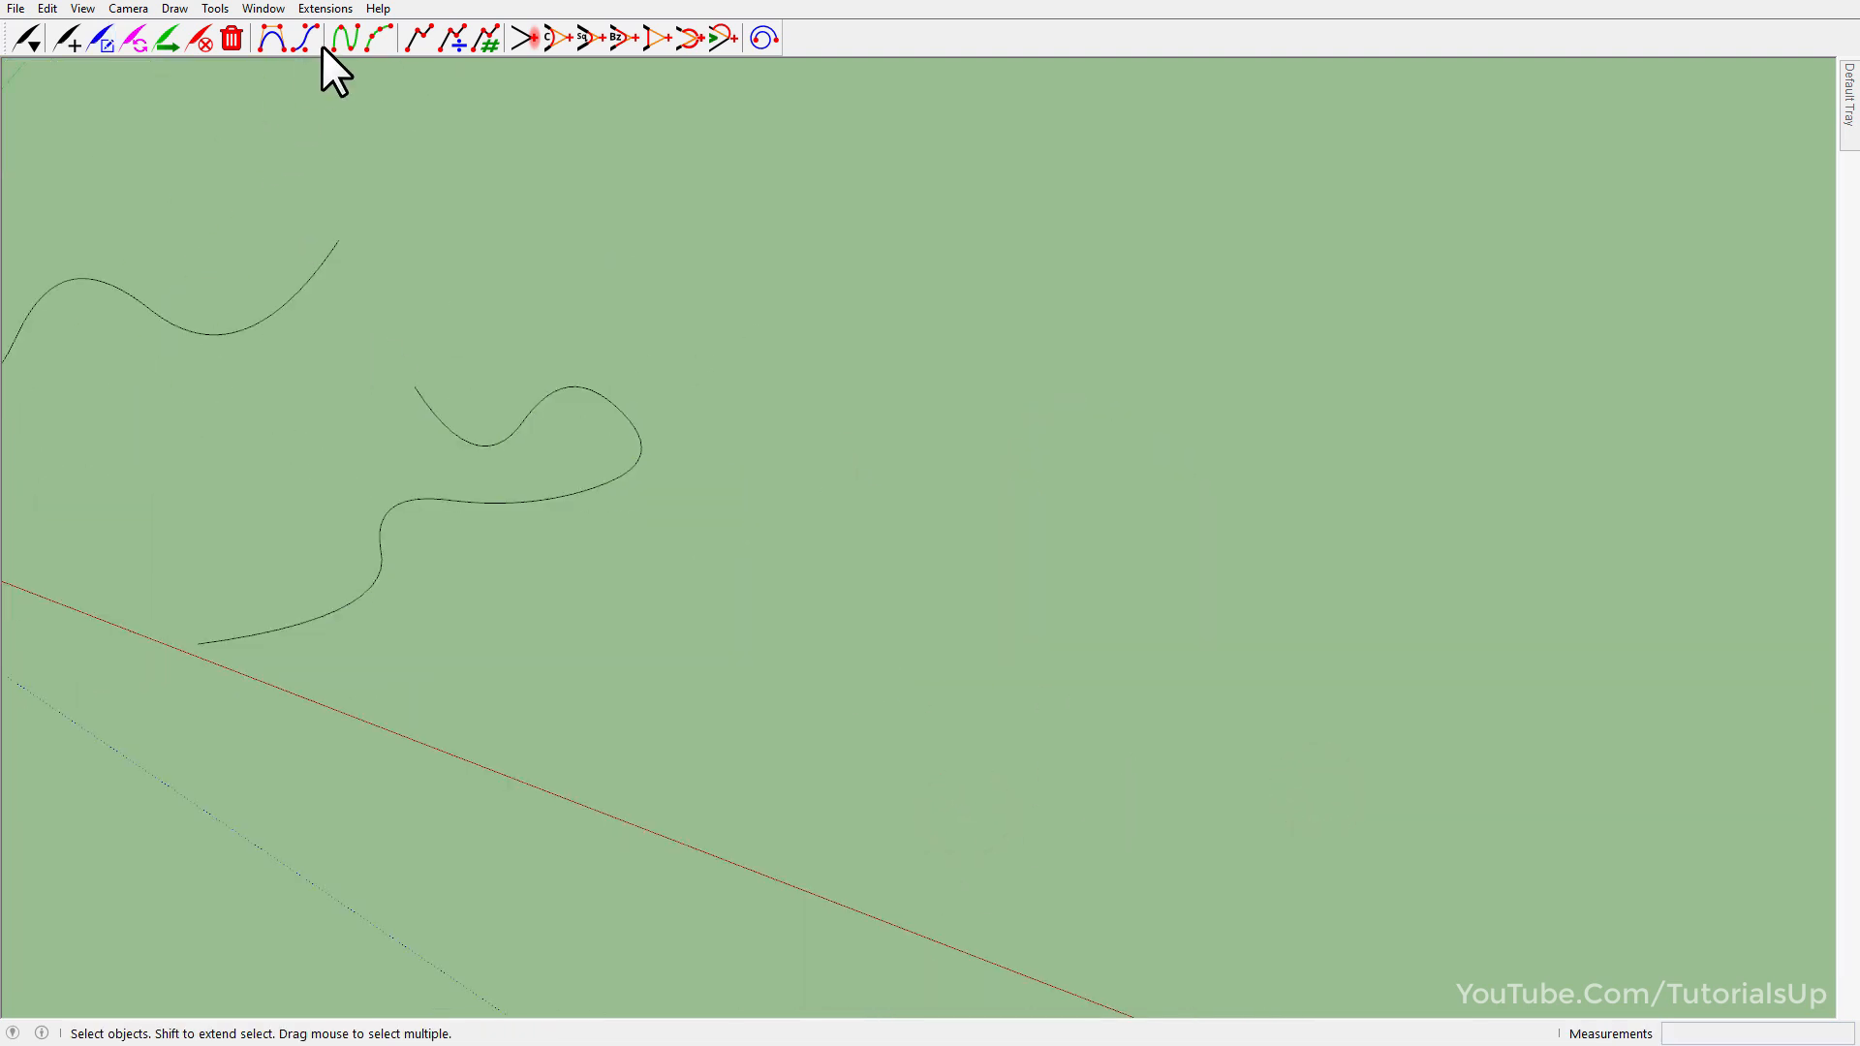
{"action": "middle_click_drag", "start_coordinate": [509, 822], "coordinate": [633, 839]}
{"action": "left_click", "coordinate": [633, 839]}
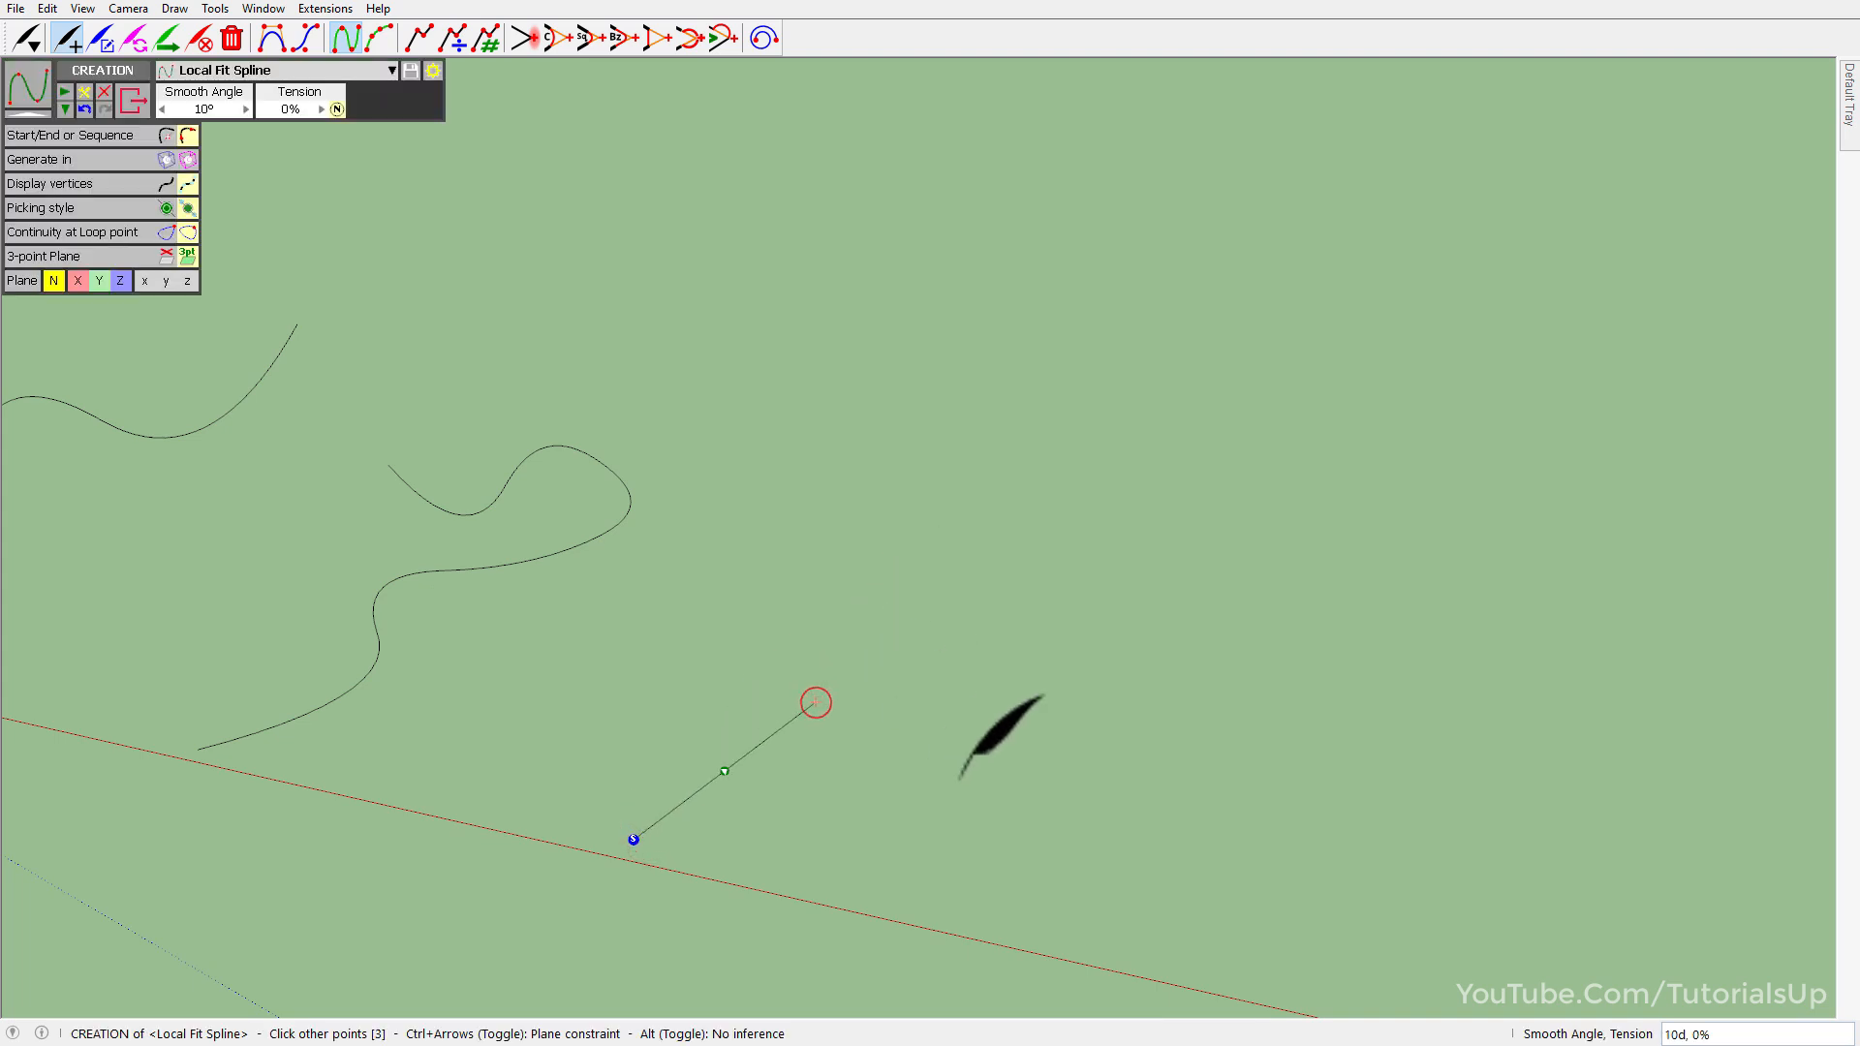
{"action": "left_click", "coordinate": [977, 806]}
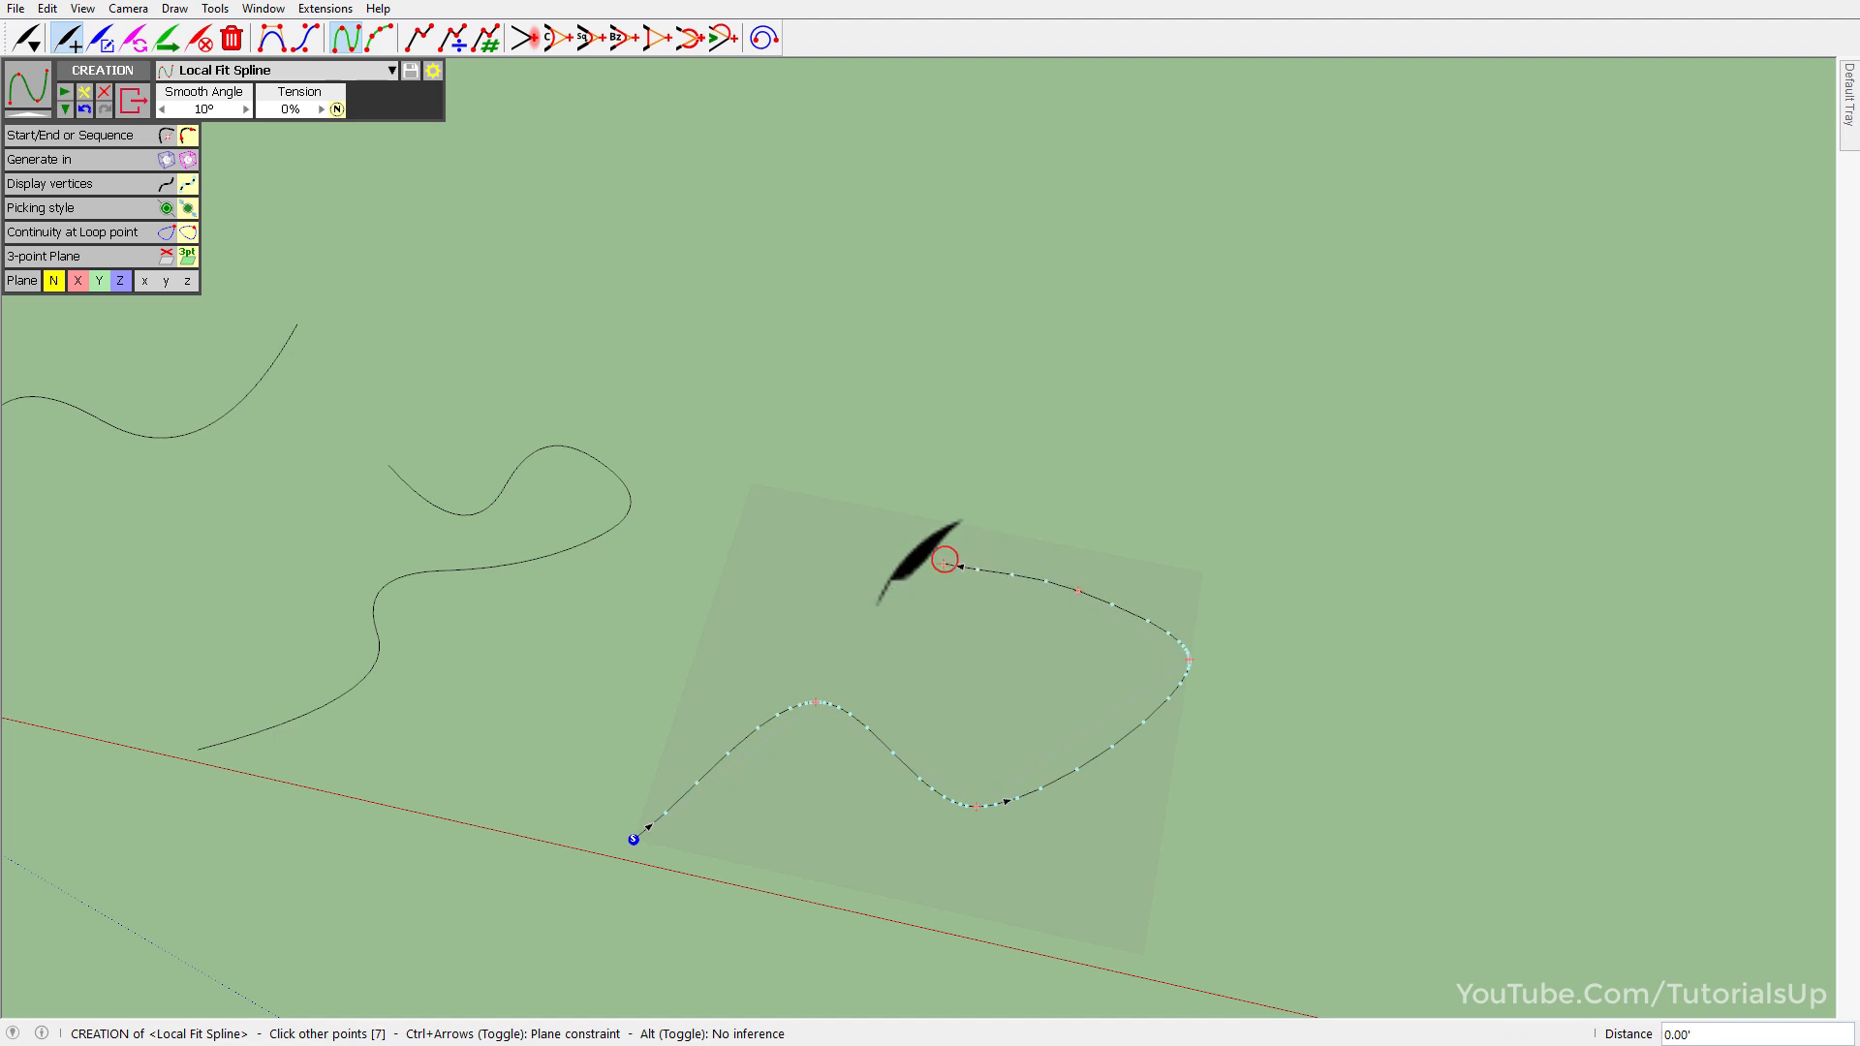
{"action": "double_click", "coordinate": [865, 637]}
Inspect the vertices on the Local Fit Spline's bends and slightly shift the control point at its first crest.
{"action": "scroll", "coordinate": [922, 851], "scroll_direction": "up", "scroll_amount": 3}
{"action": "scroll", "coordinate": [906, 947], "scroll_direction": "up", "scroll_amount": 2}
{"action": "scroll", "coordinate": [1100, 811], "scroll_direction": "up", "scroll_amount": 5}
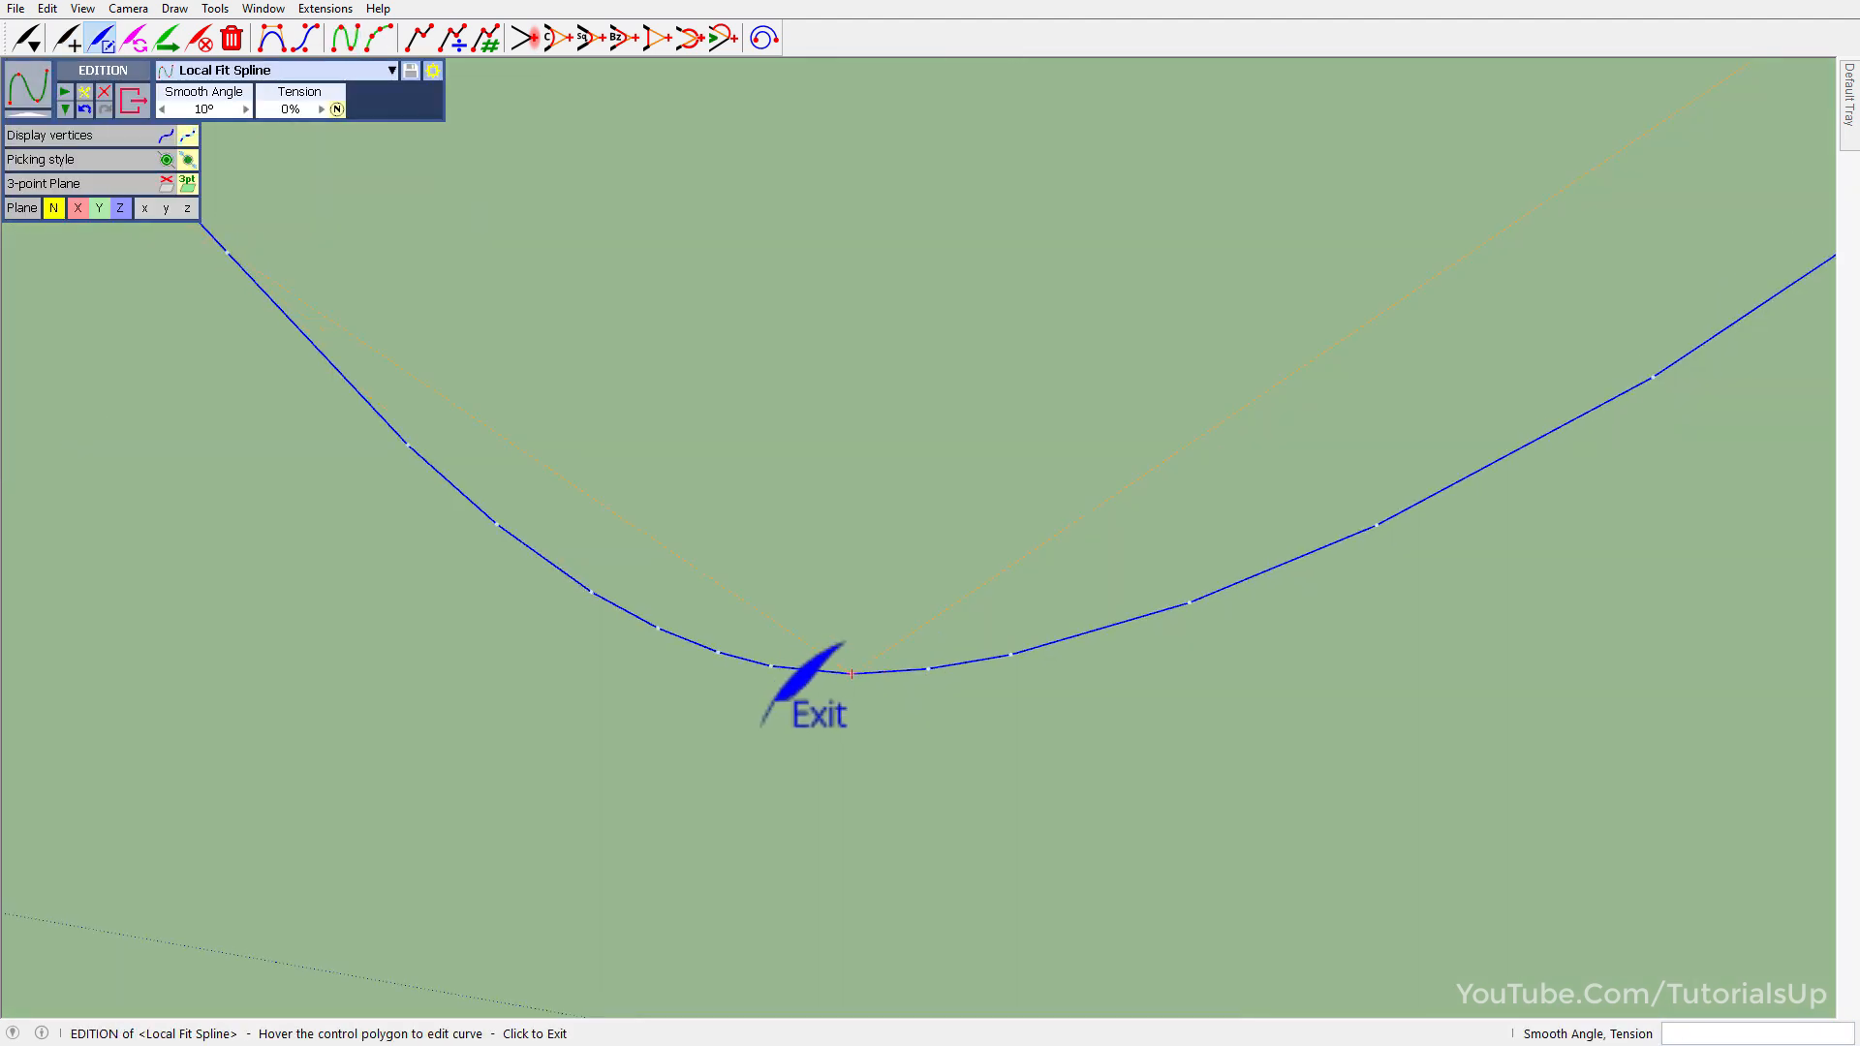
{"action": "left_click_drag", "start_coordinate": [961, 634], "coordinate": [946, 755]}
{"action": "scroll", "coordinate": [1346, 799], "scroll_direction": "down", "scroll_amount": 3}
{"action": "scroll", "coordinate": [798, 507], "scroll_direction": "up", "scroll_amount": 3}
{"action": "scroll", "coordinate": [947, 486], "scroll_direction": "up", "scroll_amount": 3}
{"action": "left_click_drag", "start_coordinate": [978, 474], "coordinate": [983, 520]}
{"action": "scroll", "coordinate": [982, 520], "scroll_direction": "down", "scroll_amount": 6}
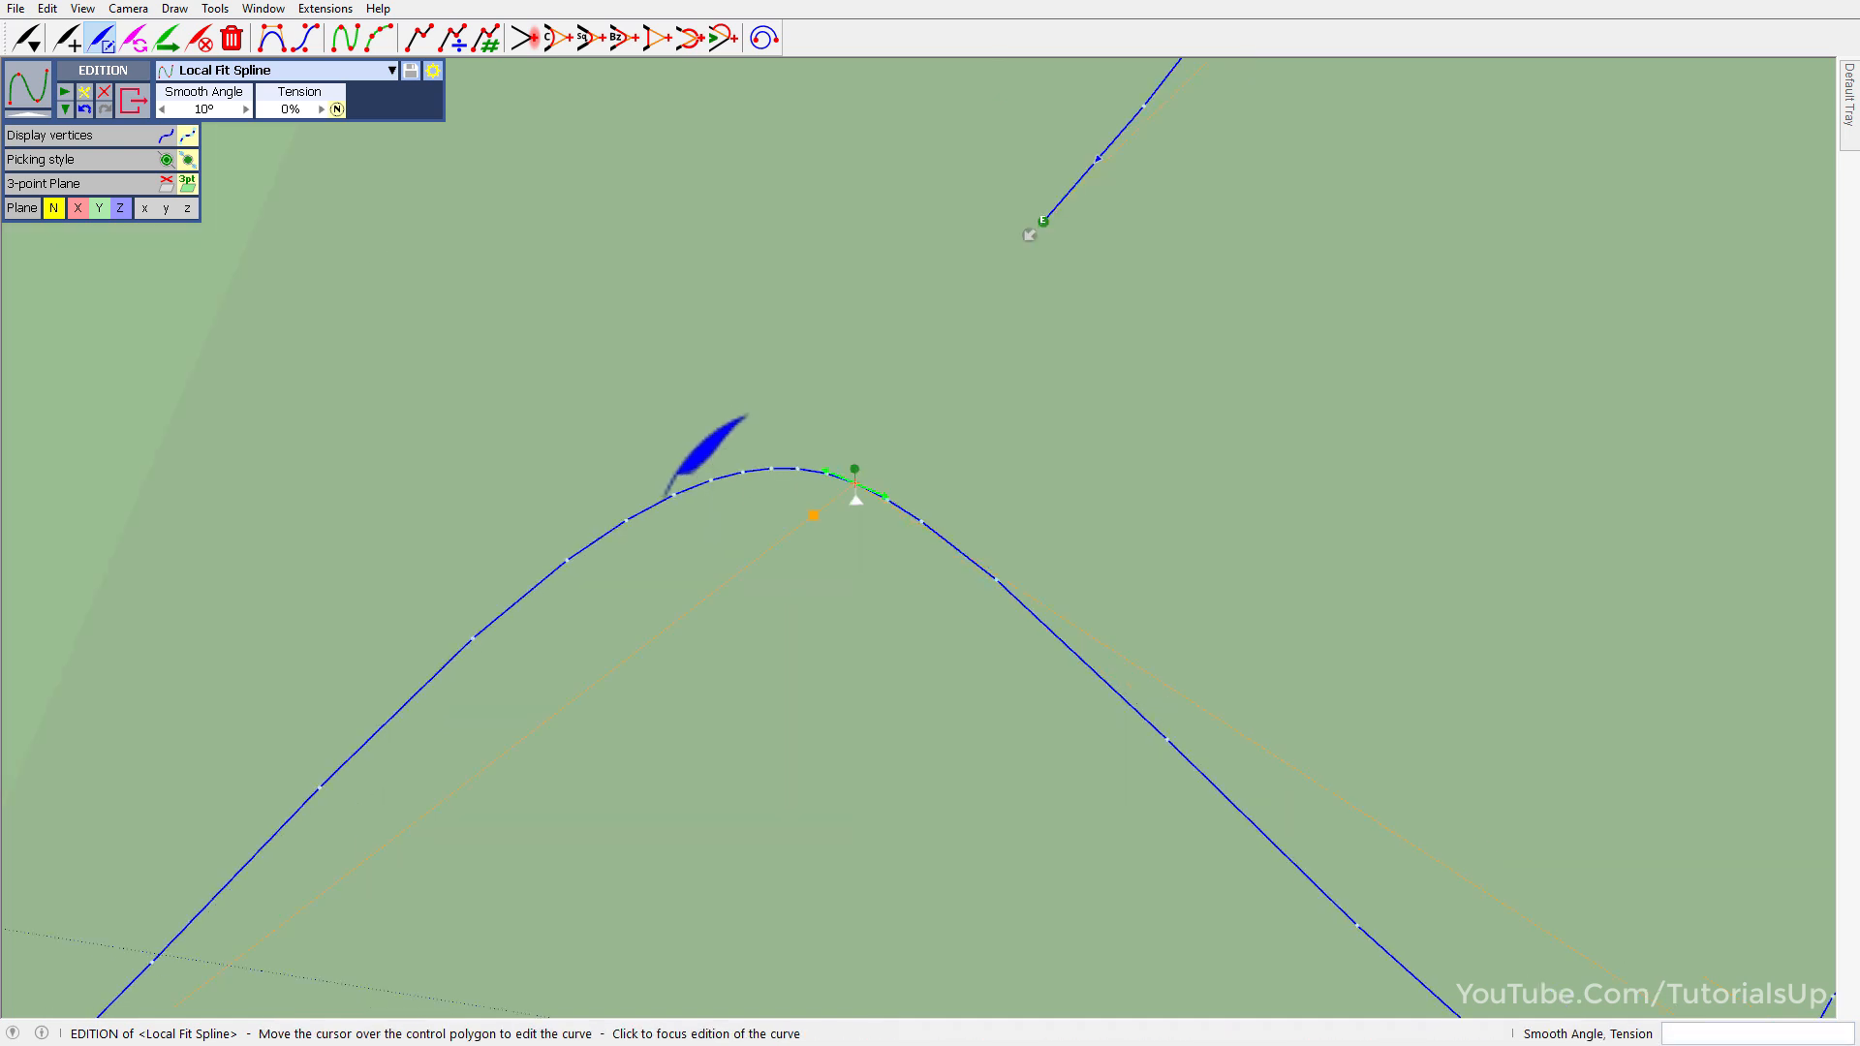
Examine the Local Fit Spline's bends and vertex spacing up close, and finish editing it.
{"action": "middle_click_drag", "start_coordinate": [685, 456], "coordinate": [678, 557]}
{"action": "scroll", "coordinate": [765, 557], "scroll_direction": "up", "scroll_amount": 5}
{"action": "scroll", "coordinate": [823, 620], "scroll_direction": "up", "scroll_amount": 3}
{"action": "middle_click_drag", "start_coordinate": [886, 678], "coordinate": [940, 644]}
{"action": "scroll", "coordinate": [497, 539], "scroll_direction": "down", "scroll_amount": 2}
{"action": "middle_click_drag", "start_coordinate": [498, 540], "coordinate": [830, 519]}
{"action": "scroll", "coordinate": [988, 416], "scroll_direction": "up", "scroll_amount": 3}
{"action": "middle_click_drag", "start_coordinate": [988, 416], "coordinate": [1089, 852]}
{"action": "left_click", "coordinate": [1171, 859]}
{"action": "left_click", "coordinate": [1170, 859]}
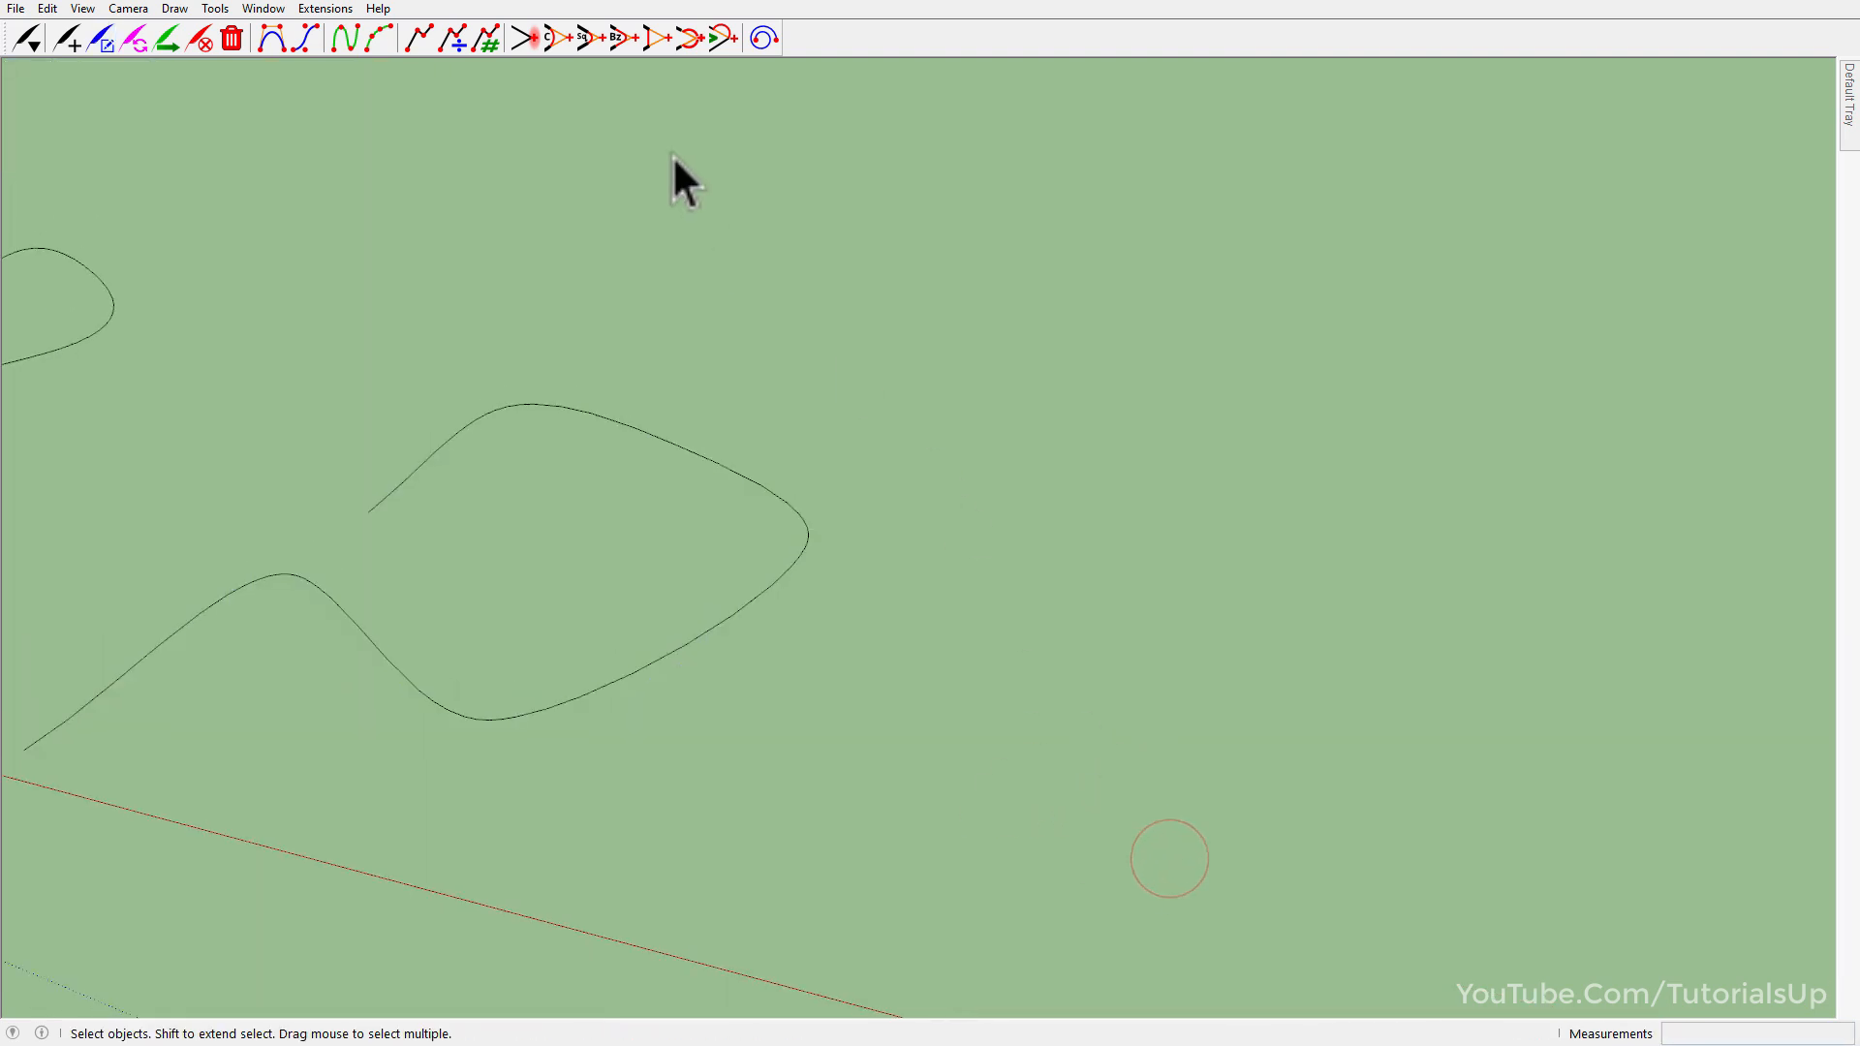
Draw an open nine-segment Polycorner Generic polyline with corner style None beside the Local Fit Spline.
{"action": "left_click", "coordinate": [520, 39]}
{"action": "scroll", "coordinate": [239, 371], "scroll_direction": "down", "scroll_amount": 2}
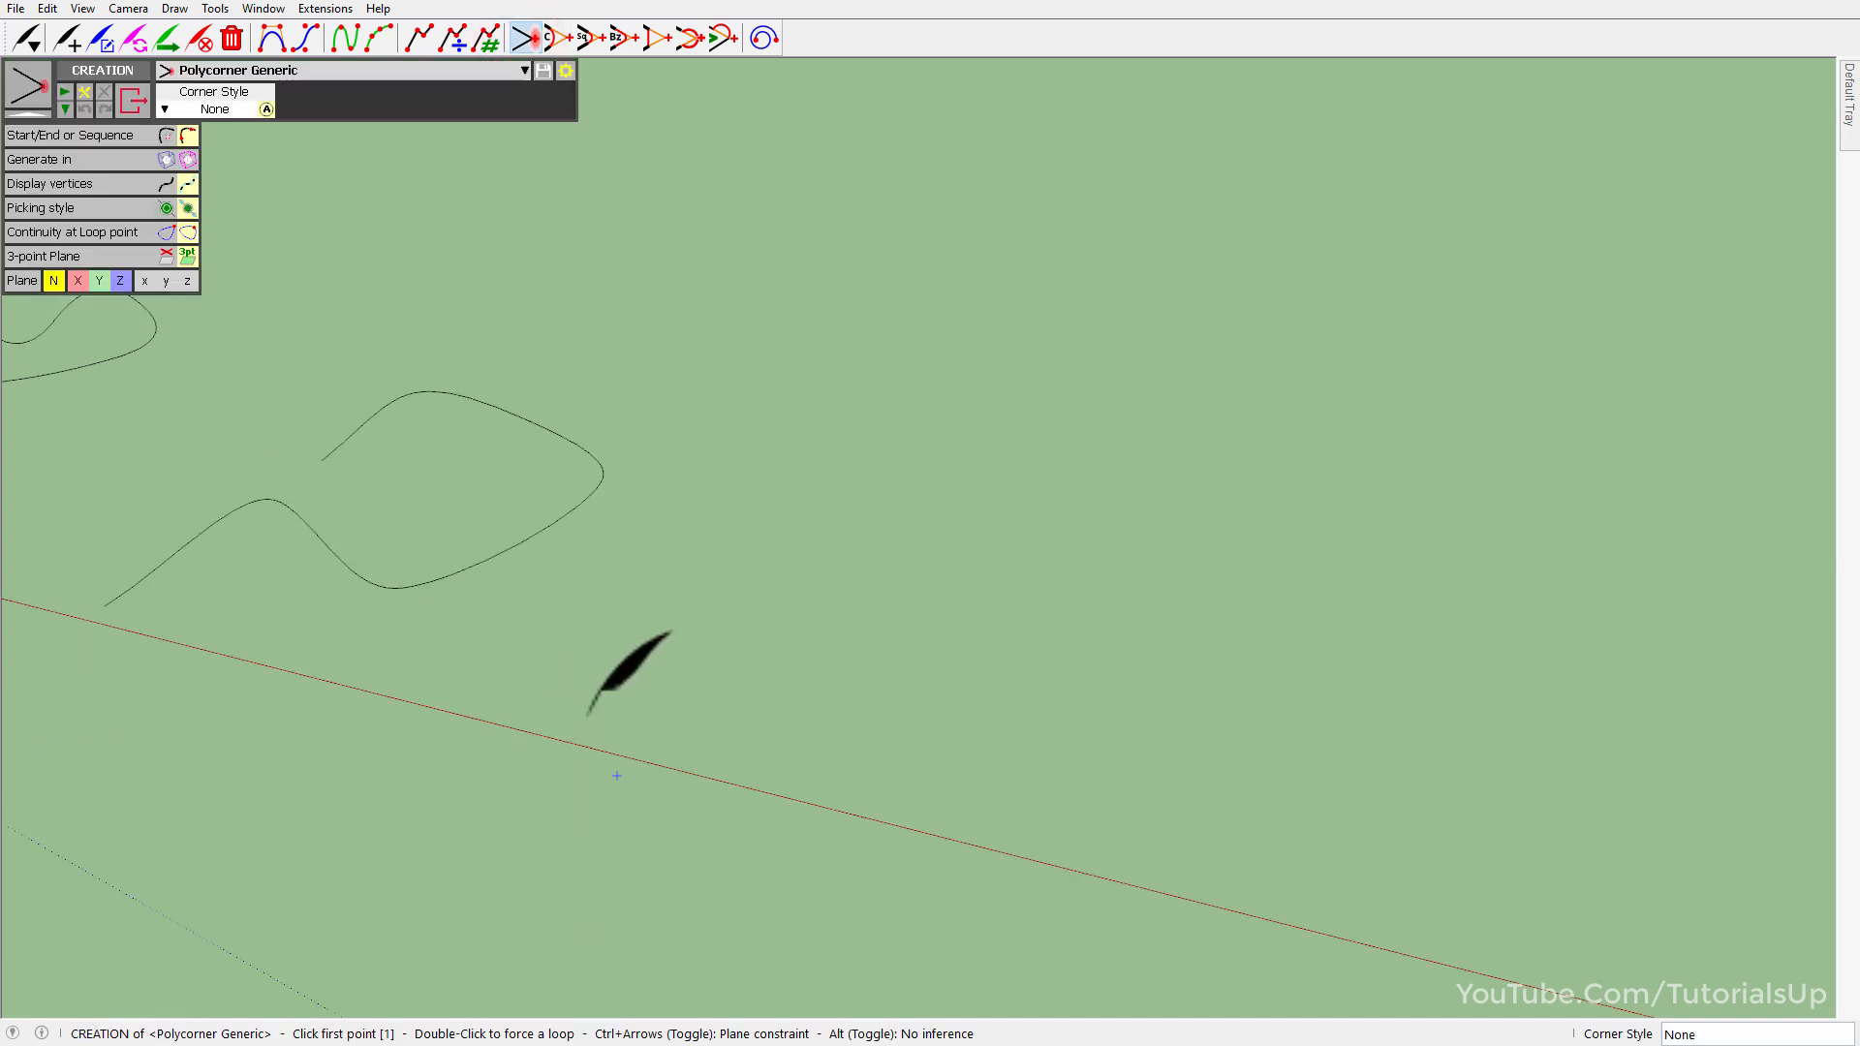
{"action": "left_click", "coordinate": [604, 695]}
{"action": "left_click", "coordinate": [834, 532]}
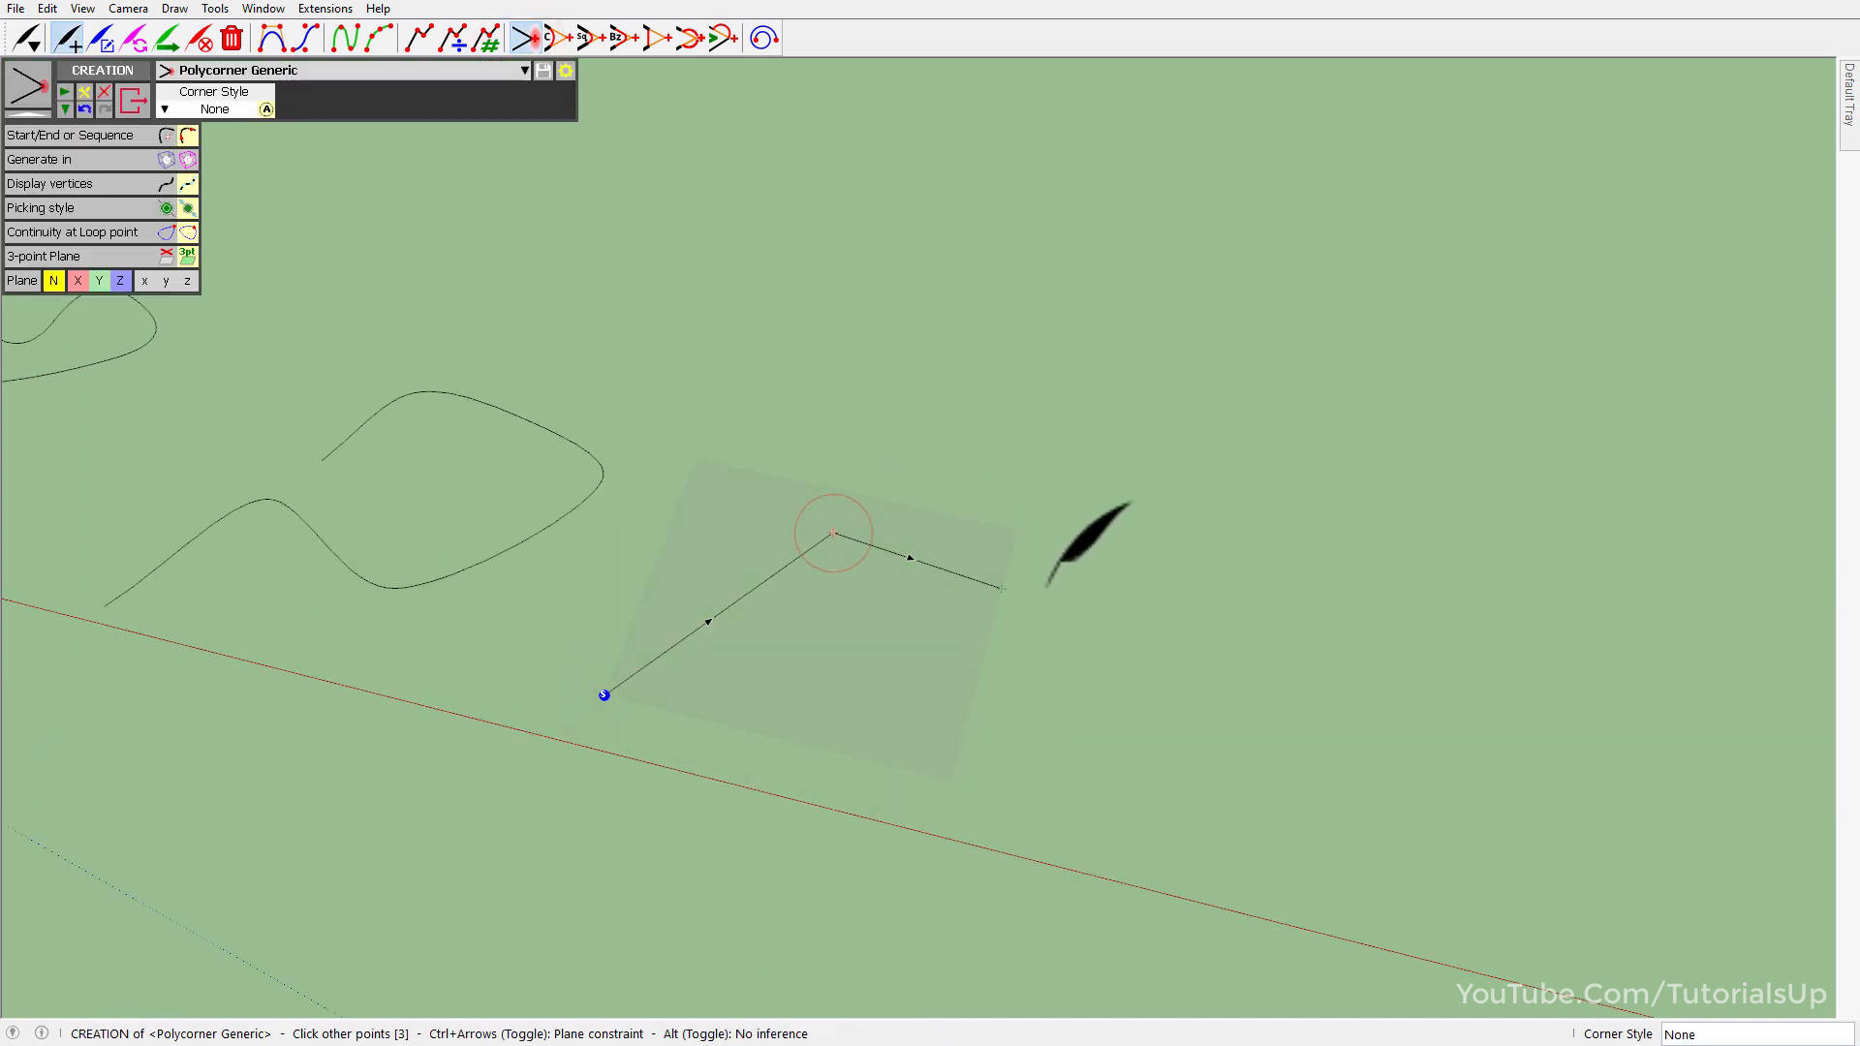
{"action": "scroll", "coordinate": [1017, 802], "scroll_direction": "up", "scroll_amount": 3}
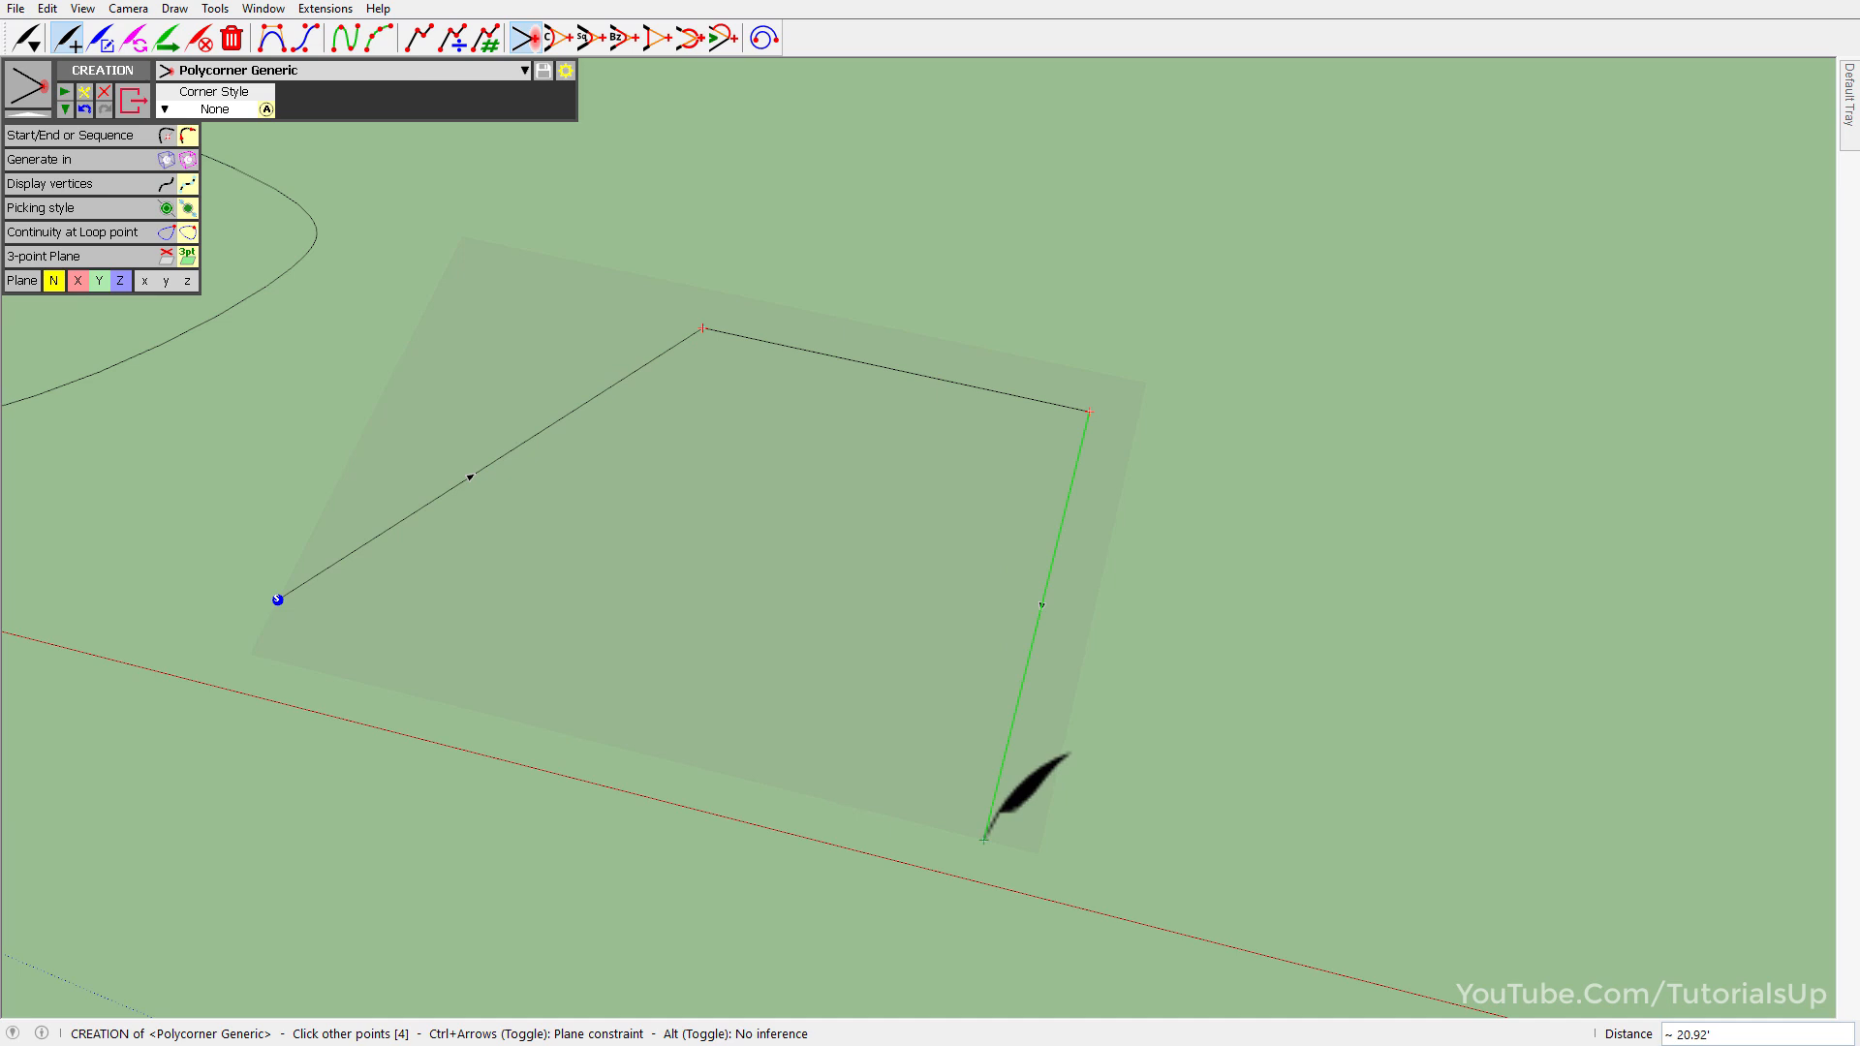
{"action": "left_click", "coordinate": [1376, 949]}
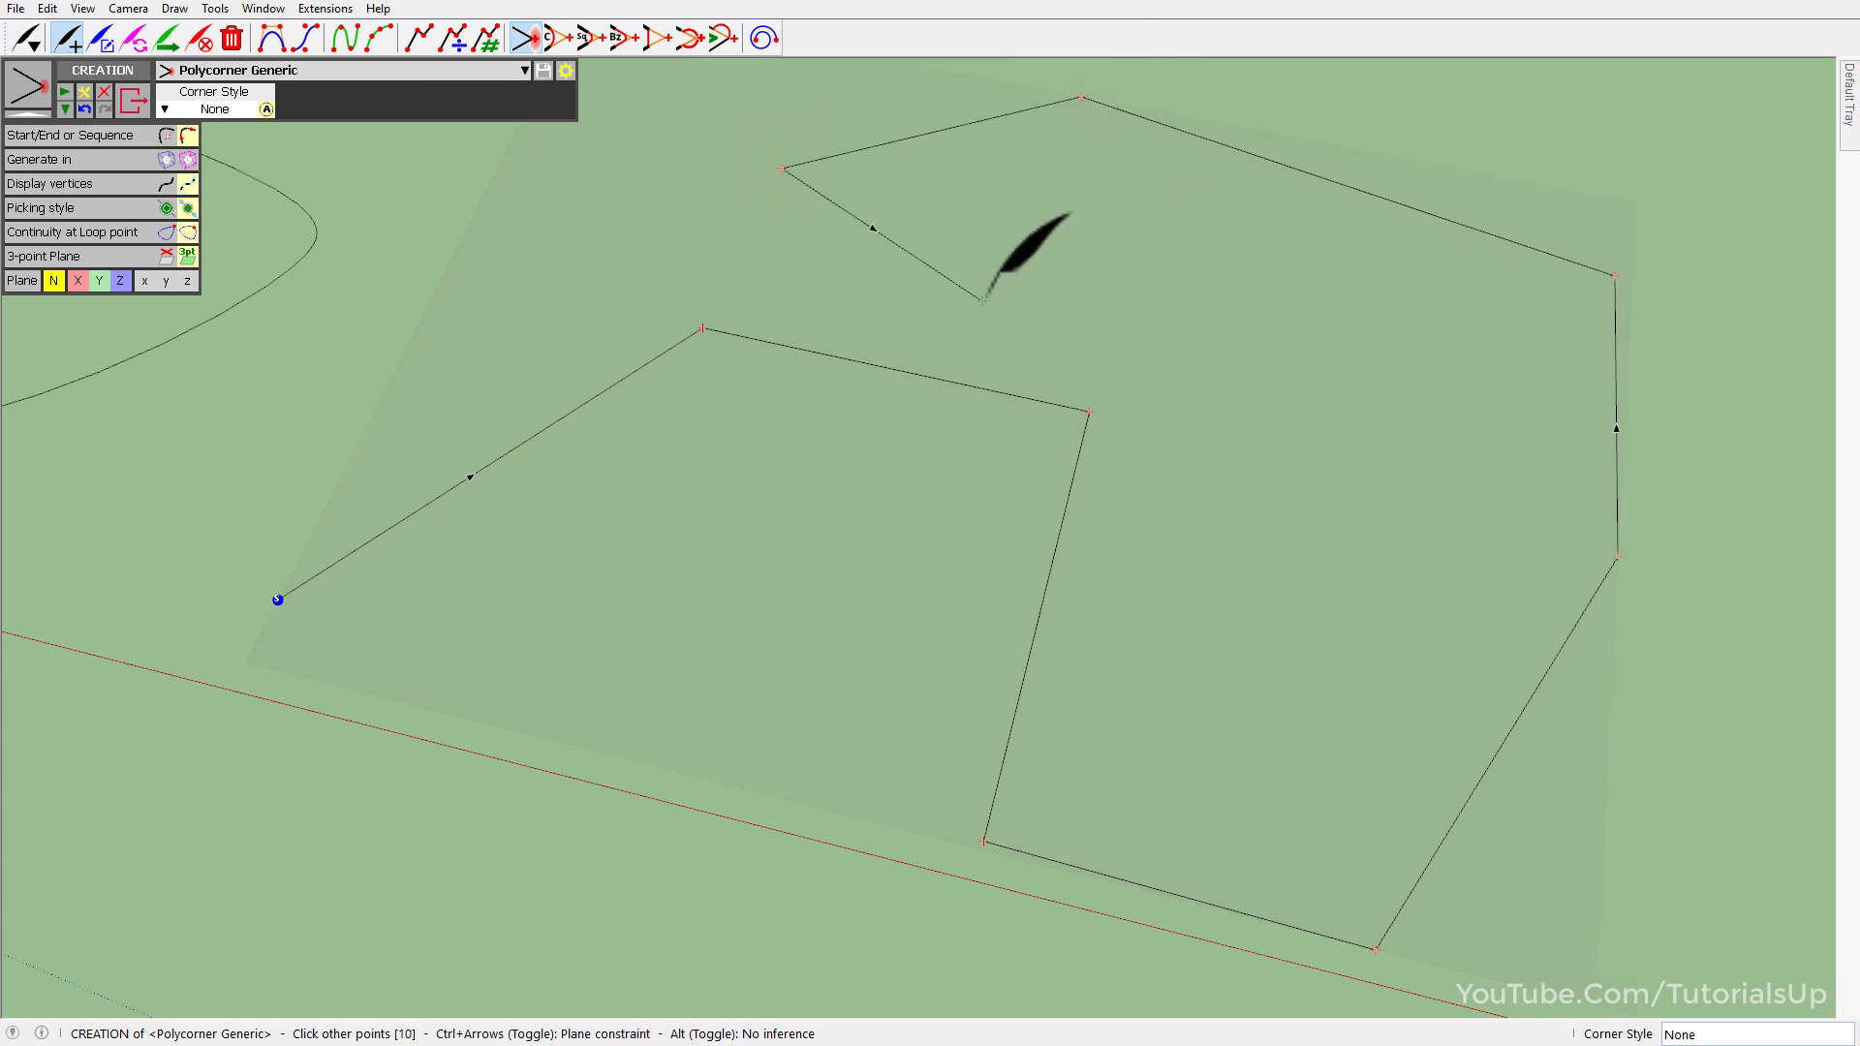
{"action": "double_click", "coordinate": [983, 301]}
Round the polyline's corners with the Arc of Circle style and a radius of about 4.07'.
{"action": "middle_click_drag", "start_coordinate": [365, 614], "coordinate": [579, 789]}
{"action": "left_click", "coordinate": [334, 675]}
{"action": "middle_click_drag", "start_coordinate": [1246, 520], "coordinate": [574, 489]}
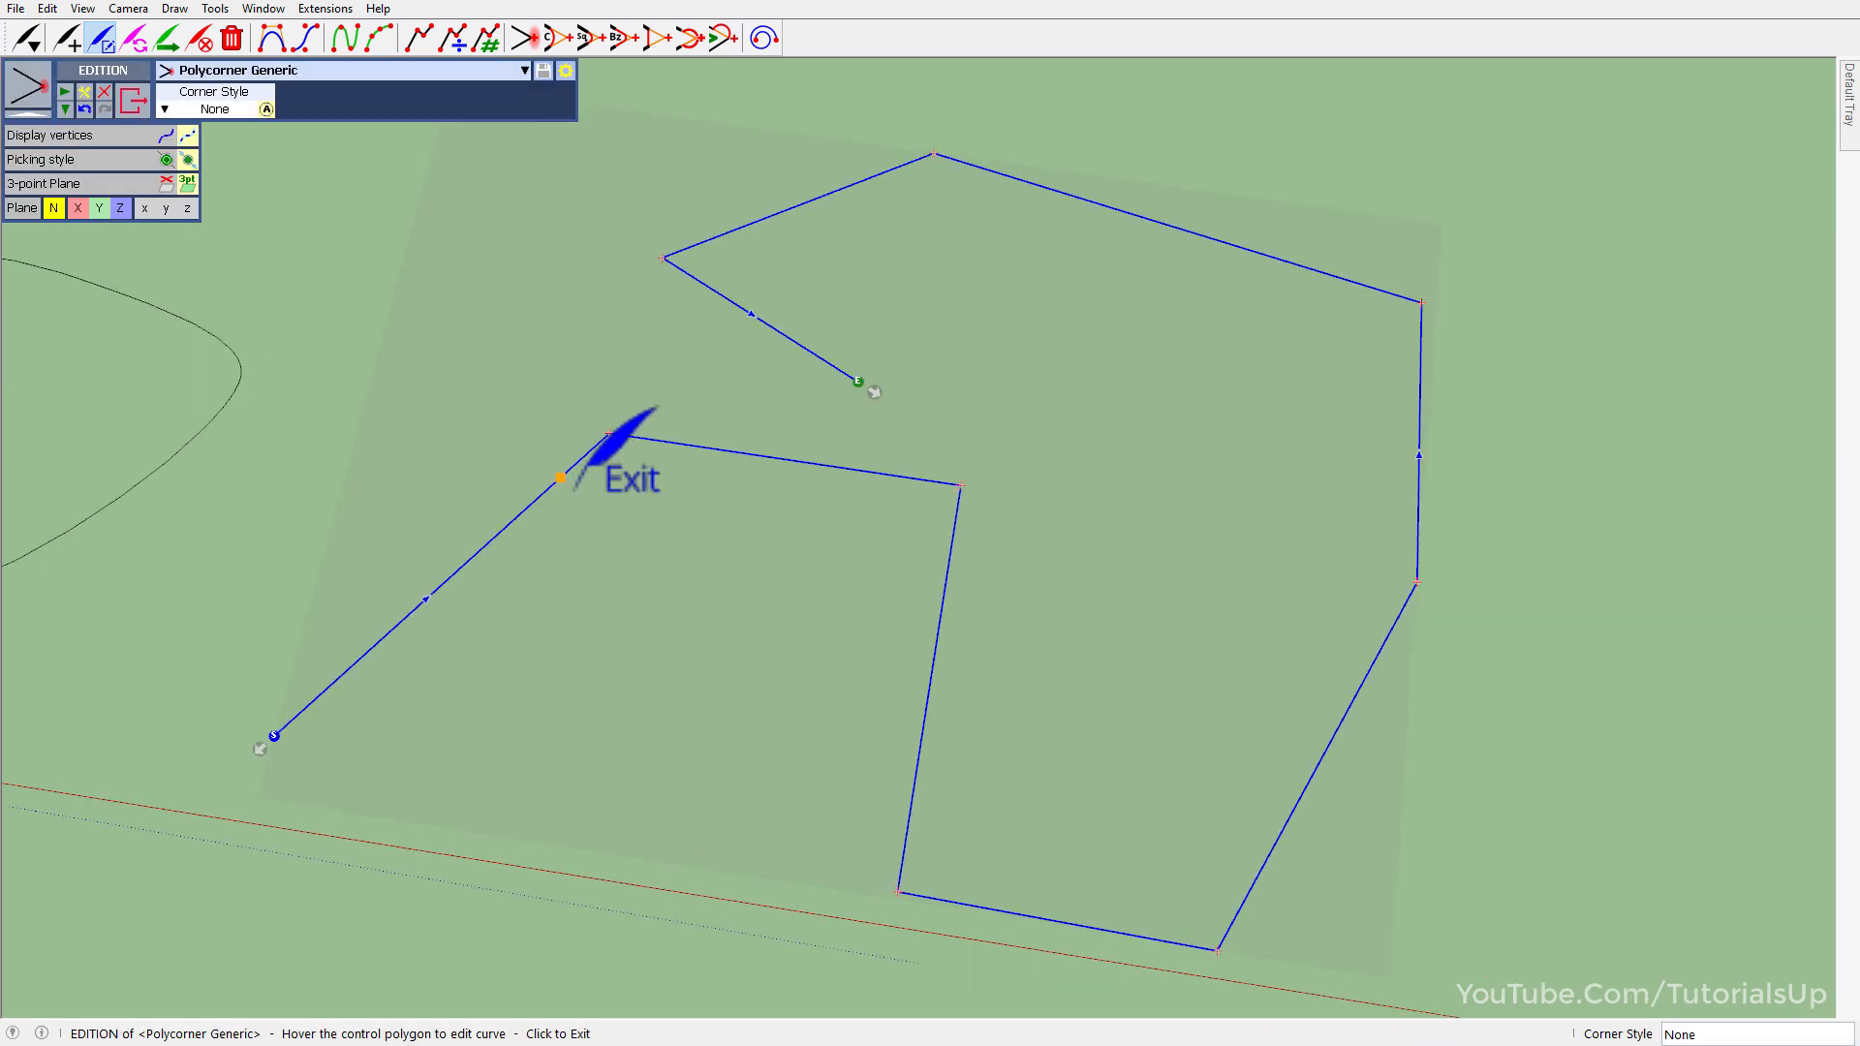
{"action": "left_click", "coordinate": [228, 113]}
{"action": "left_click", "coordinate": [203, 153]}
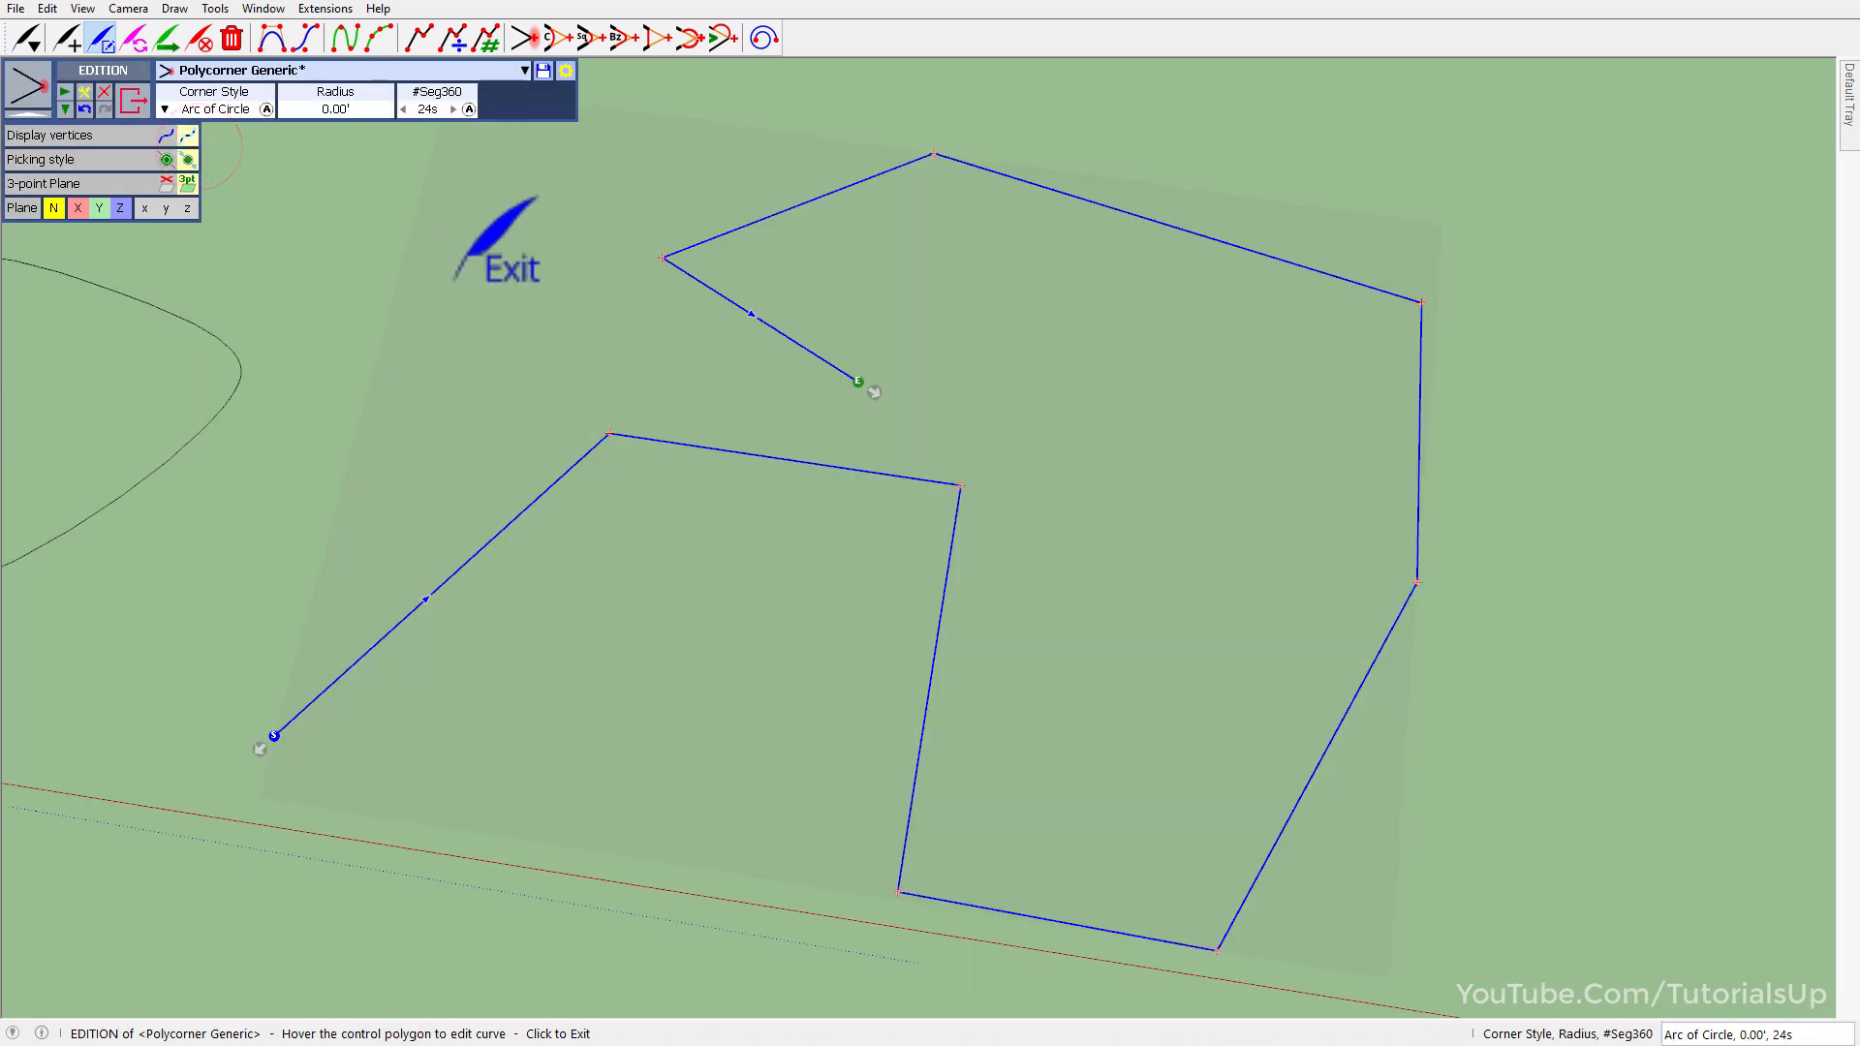
{"action": "left_click_drag", "start_coordinate": [339, 114], "coordinate": [386, 122]}
{"action": "left_click_drag", "start_coordinate": [381, 128], "coordinate": [434, 143]}
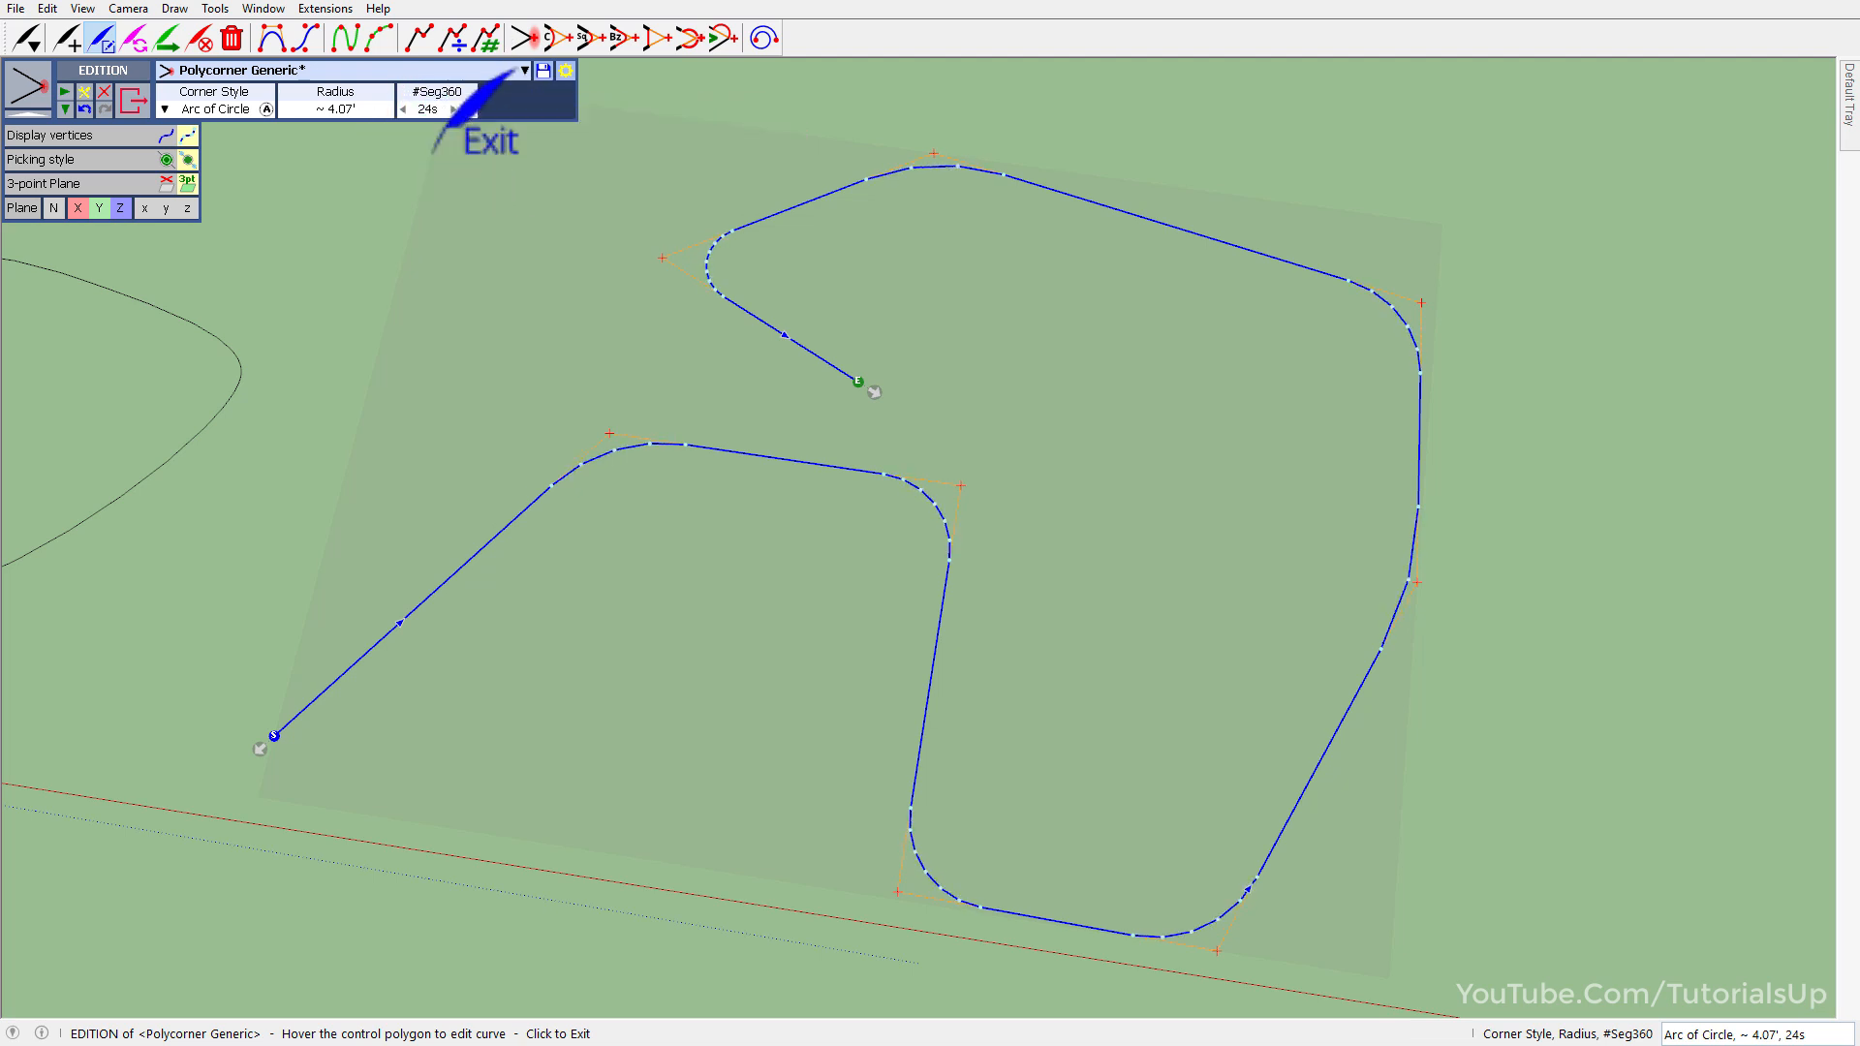
Switch the corner style to Squircle and move the polyline's upper inner corner outward.
{"action": "left_click", "coordinate": [232, 115]}
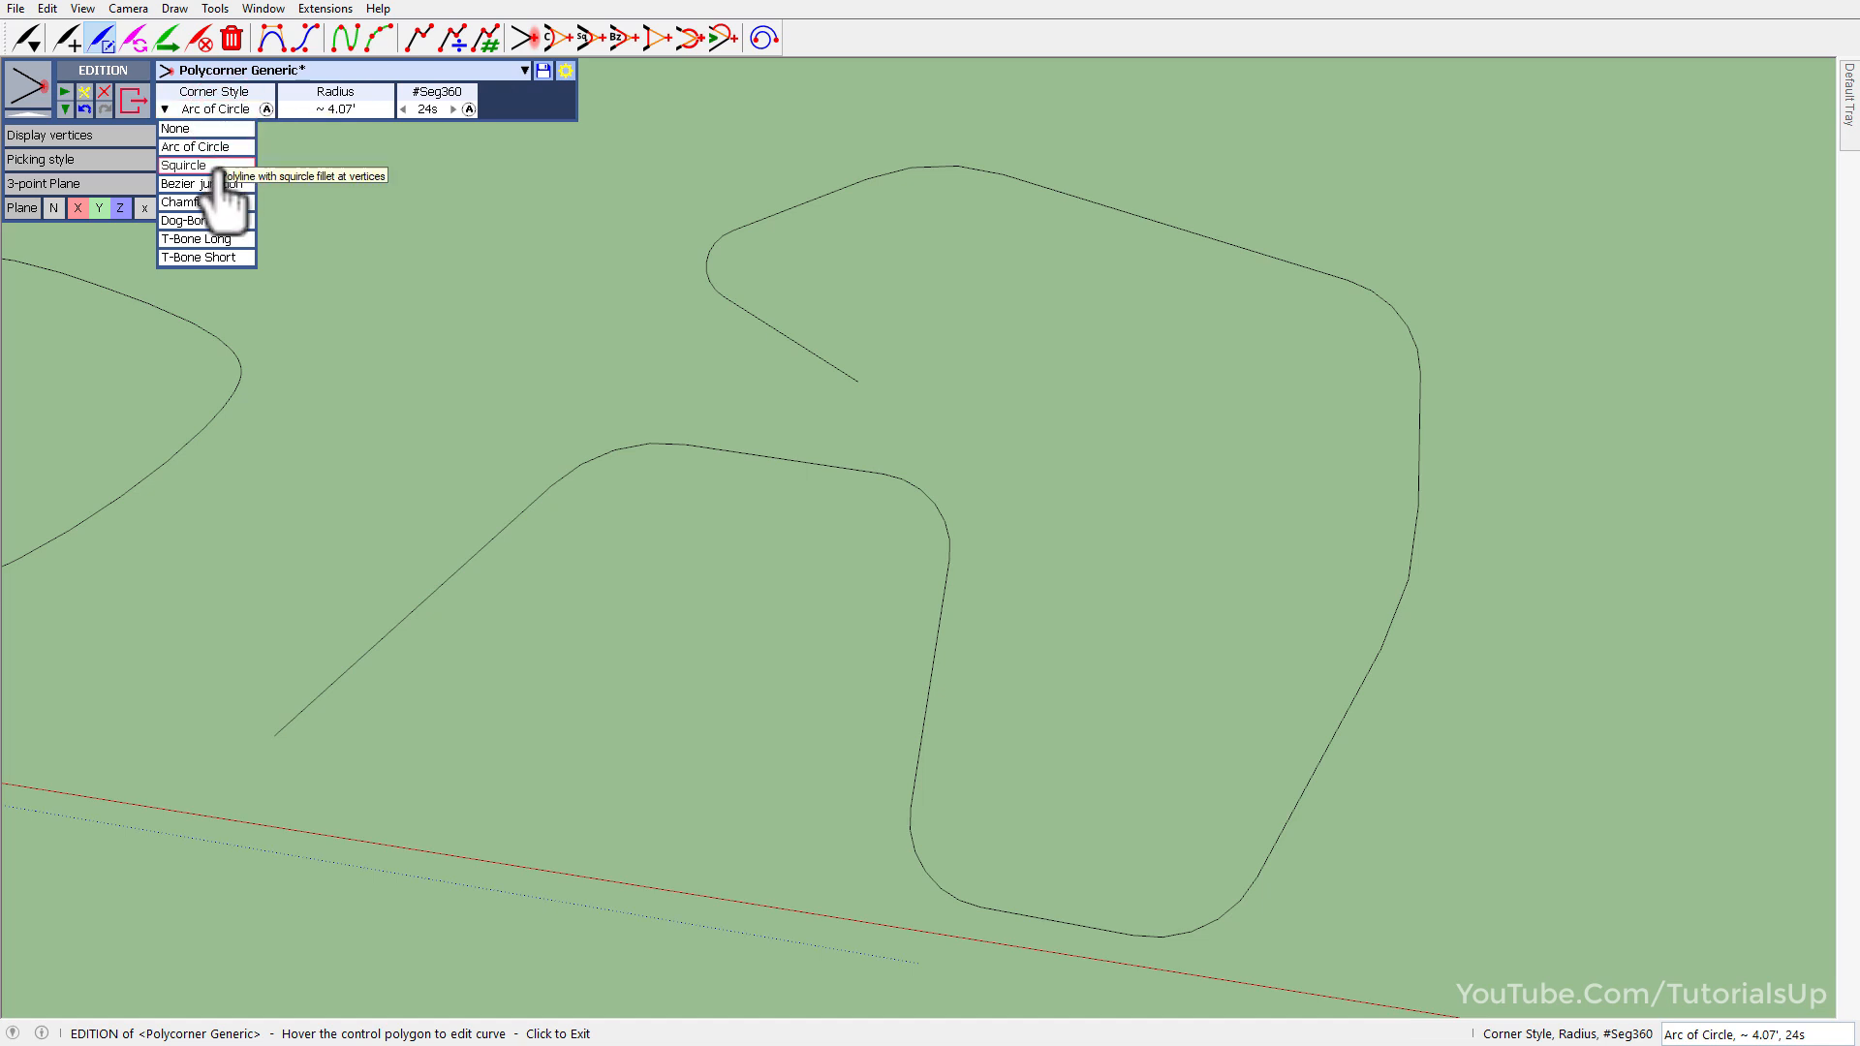
{"action": "left_click", "coordinate": [218, 166]}
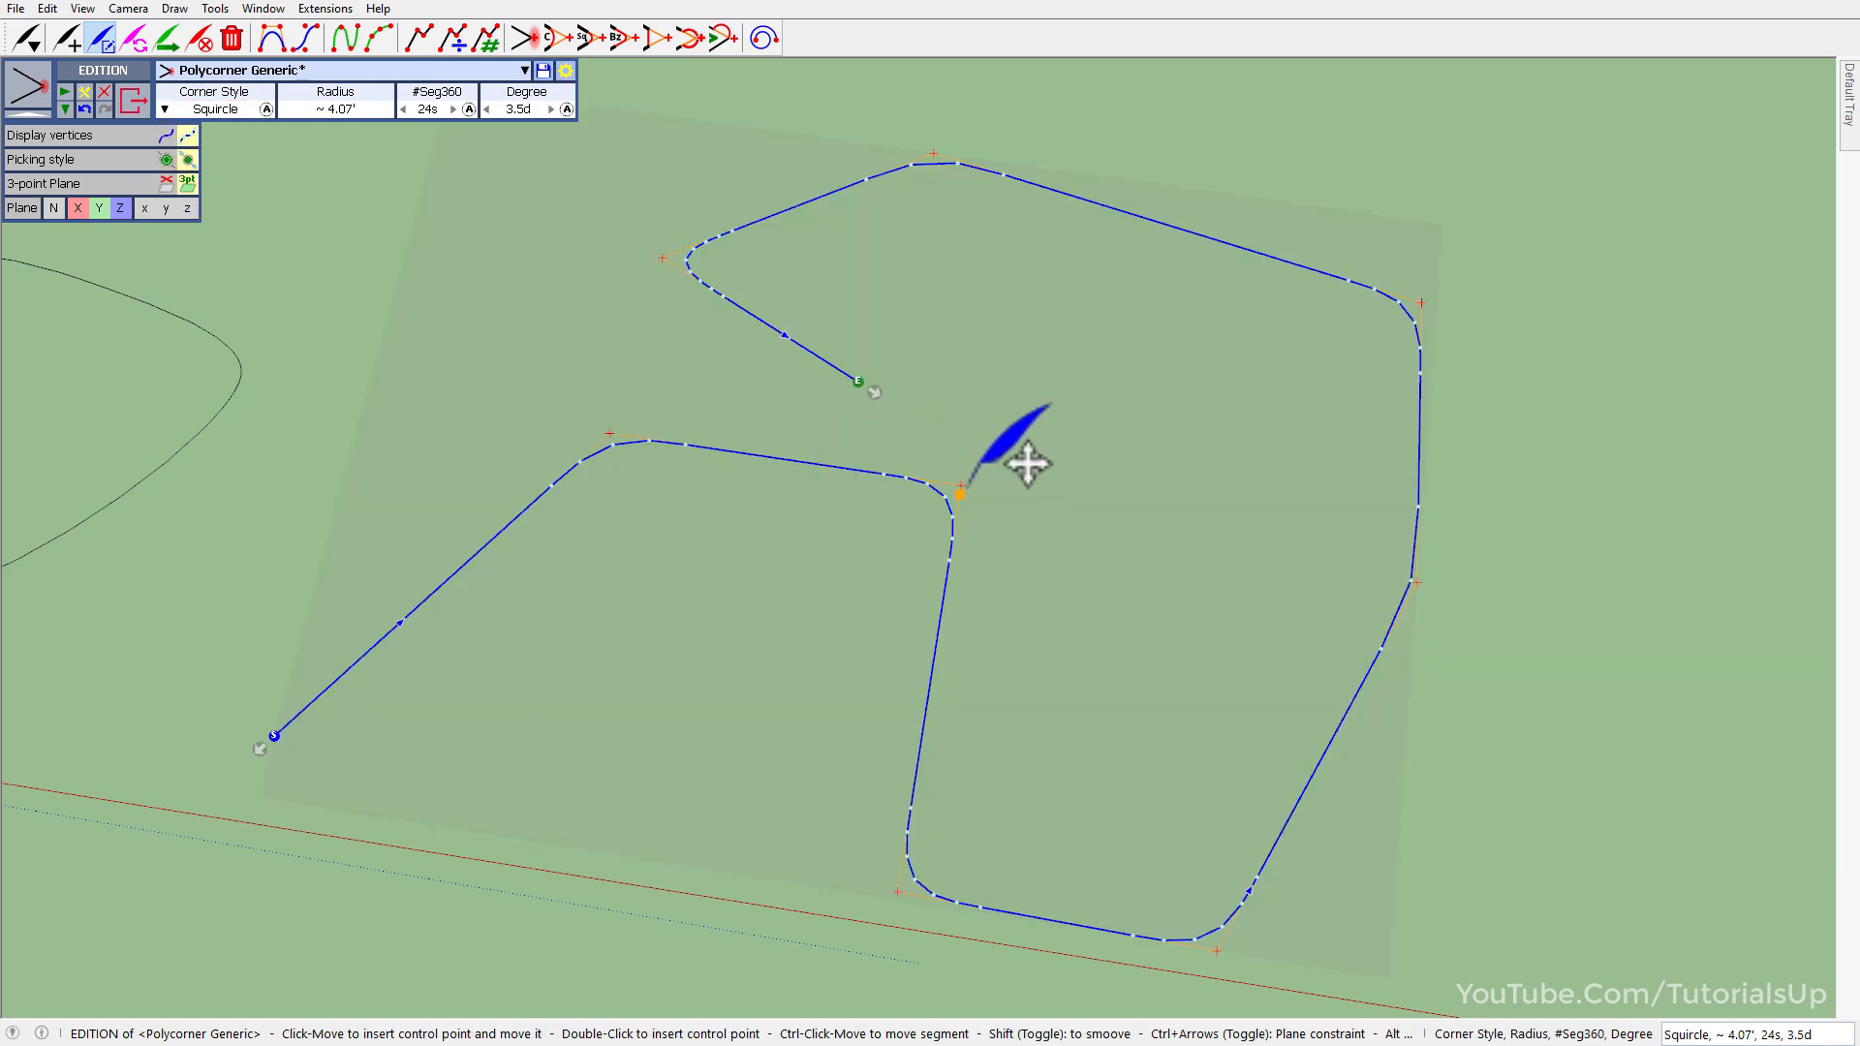
{"action": "left_click_drag", "start_coordinate": [1022, 460], "coordinate": [1100, 455]}
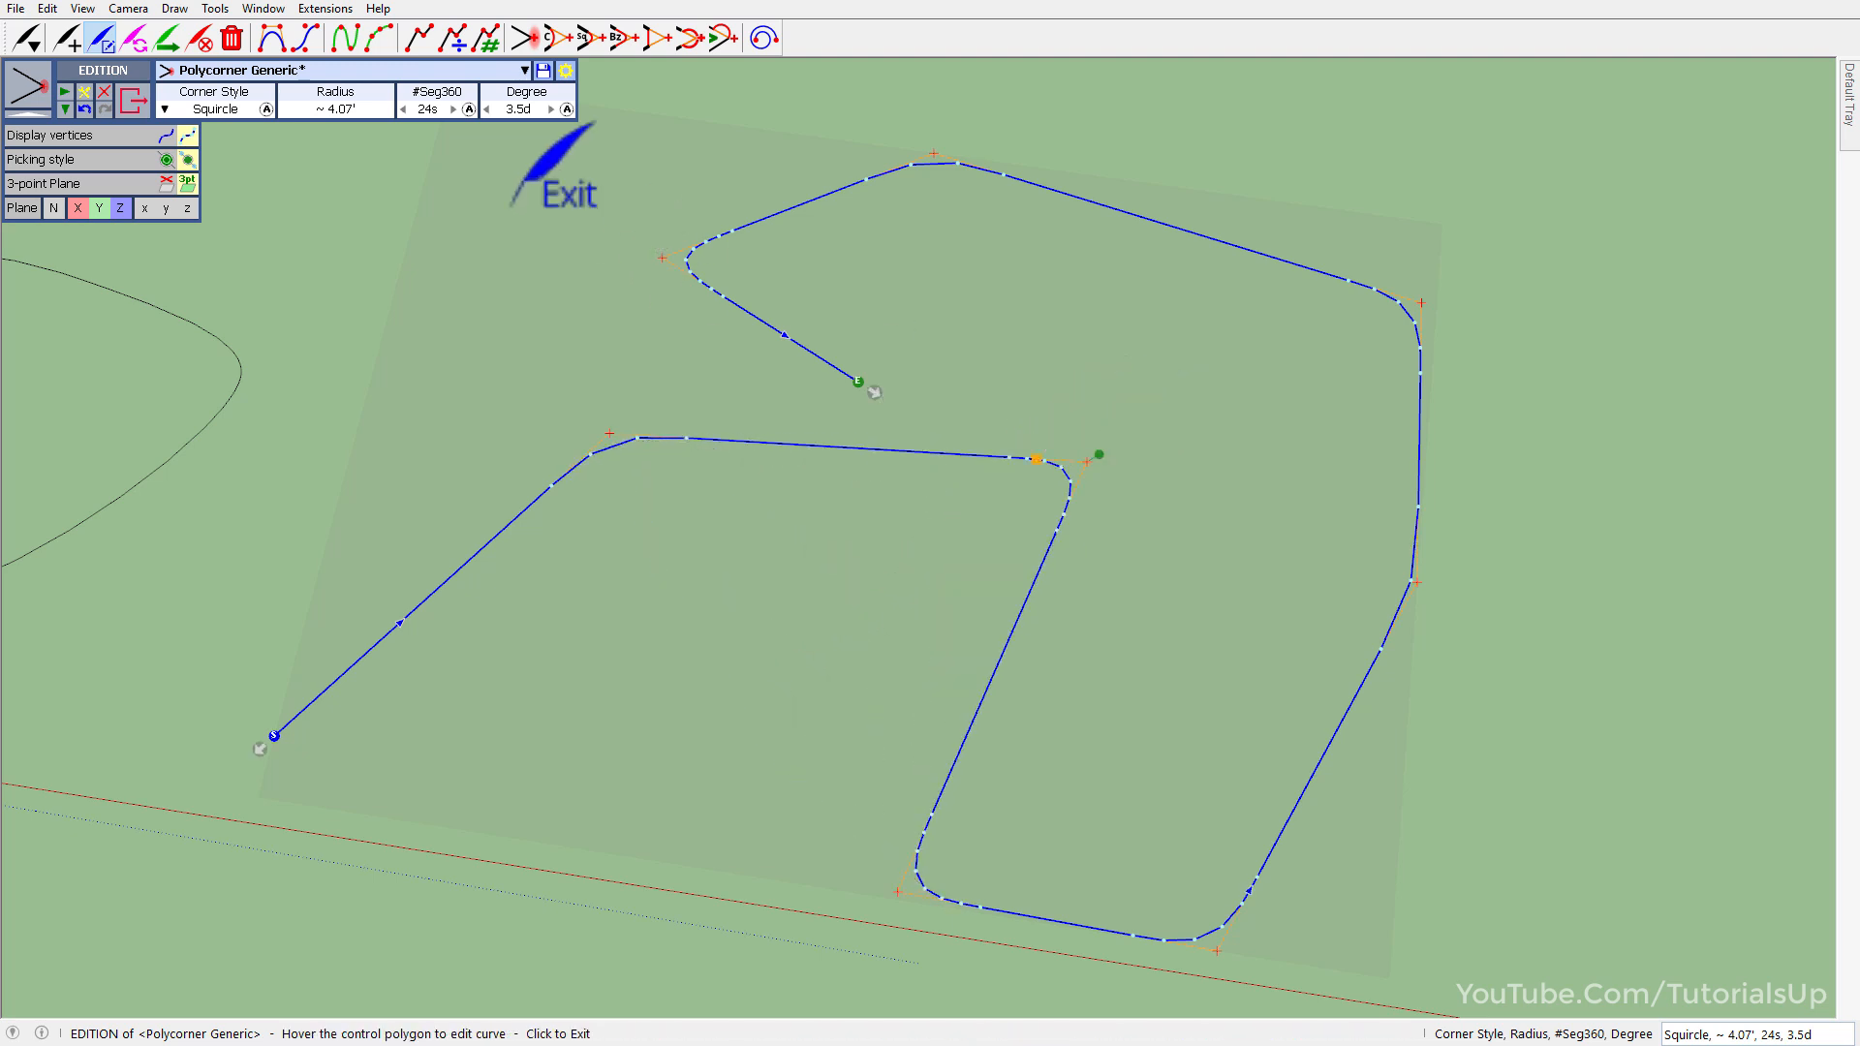
Set the Squircle corners' radius to 3.64' and their segment count to 40.
{"action": "mouse_move", "coordinate": [347, 114]}
{"action": "left_mouse_down"}
{"action": "mouse_move", "coordinate": [515, 108]}
{"action": "mouse_move", "coordinate": [346, 132]}
{"action": "left_mouse_up"}
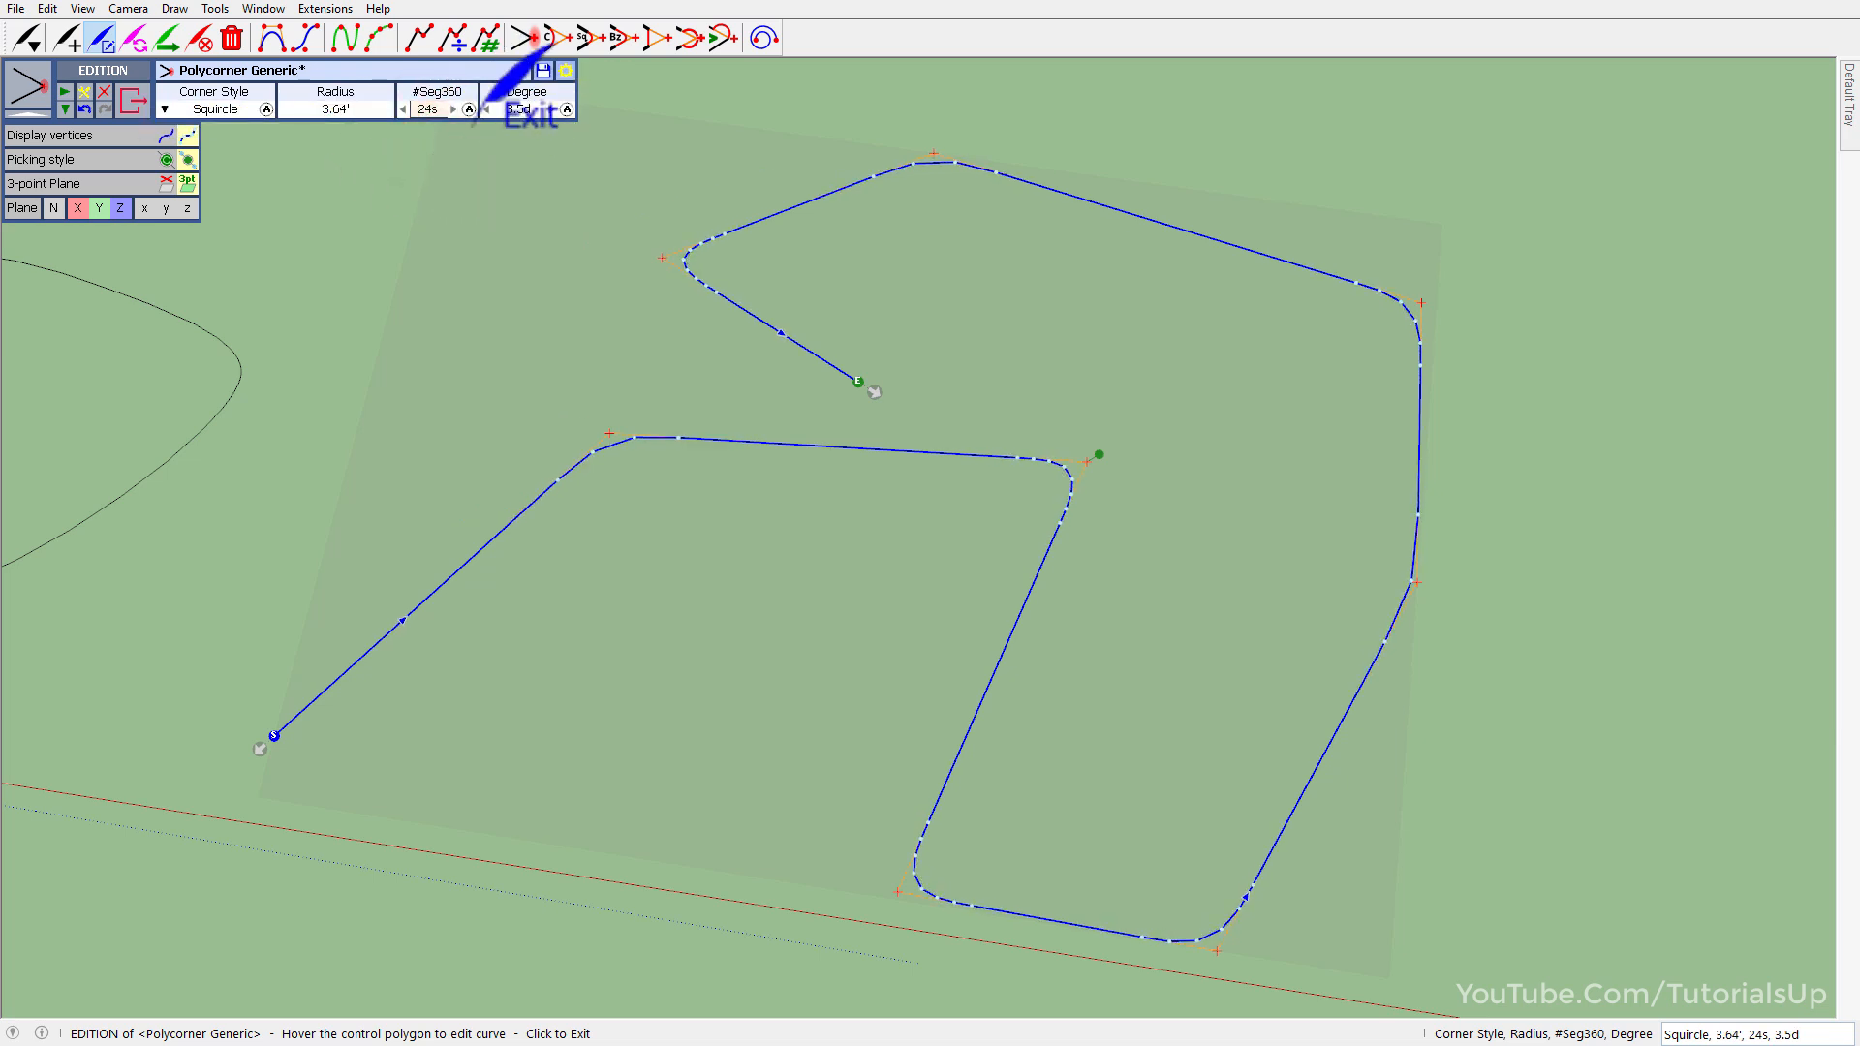
{"action": "left_click_drag", "start_coordinate": [436, 114], "coordinate": [526, 118]}
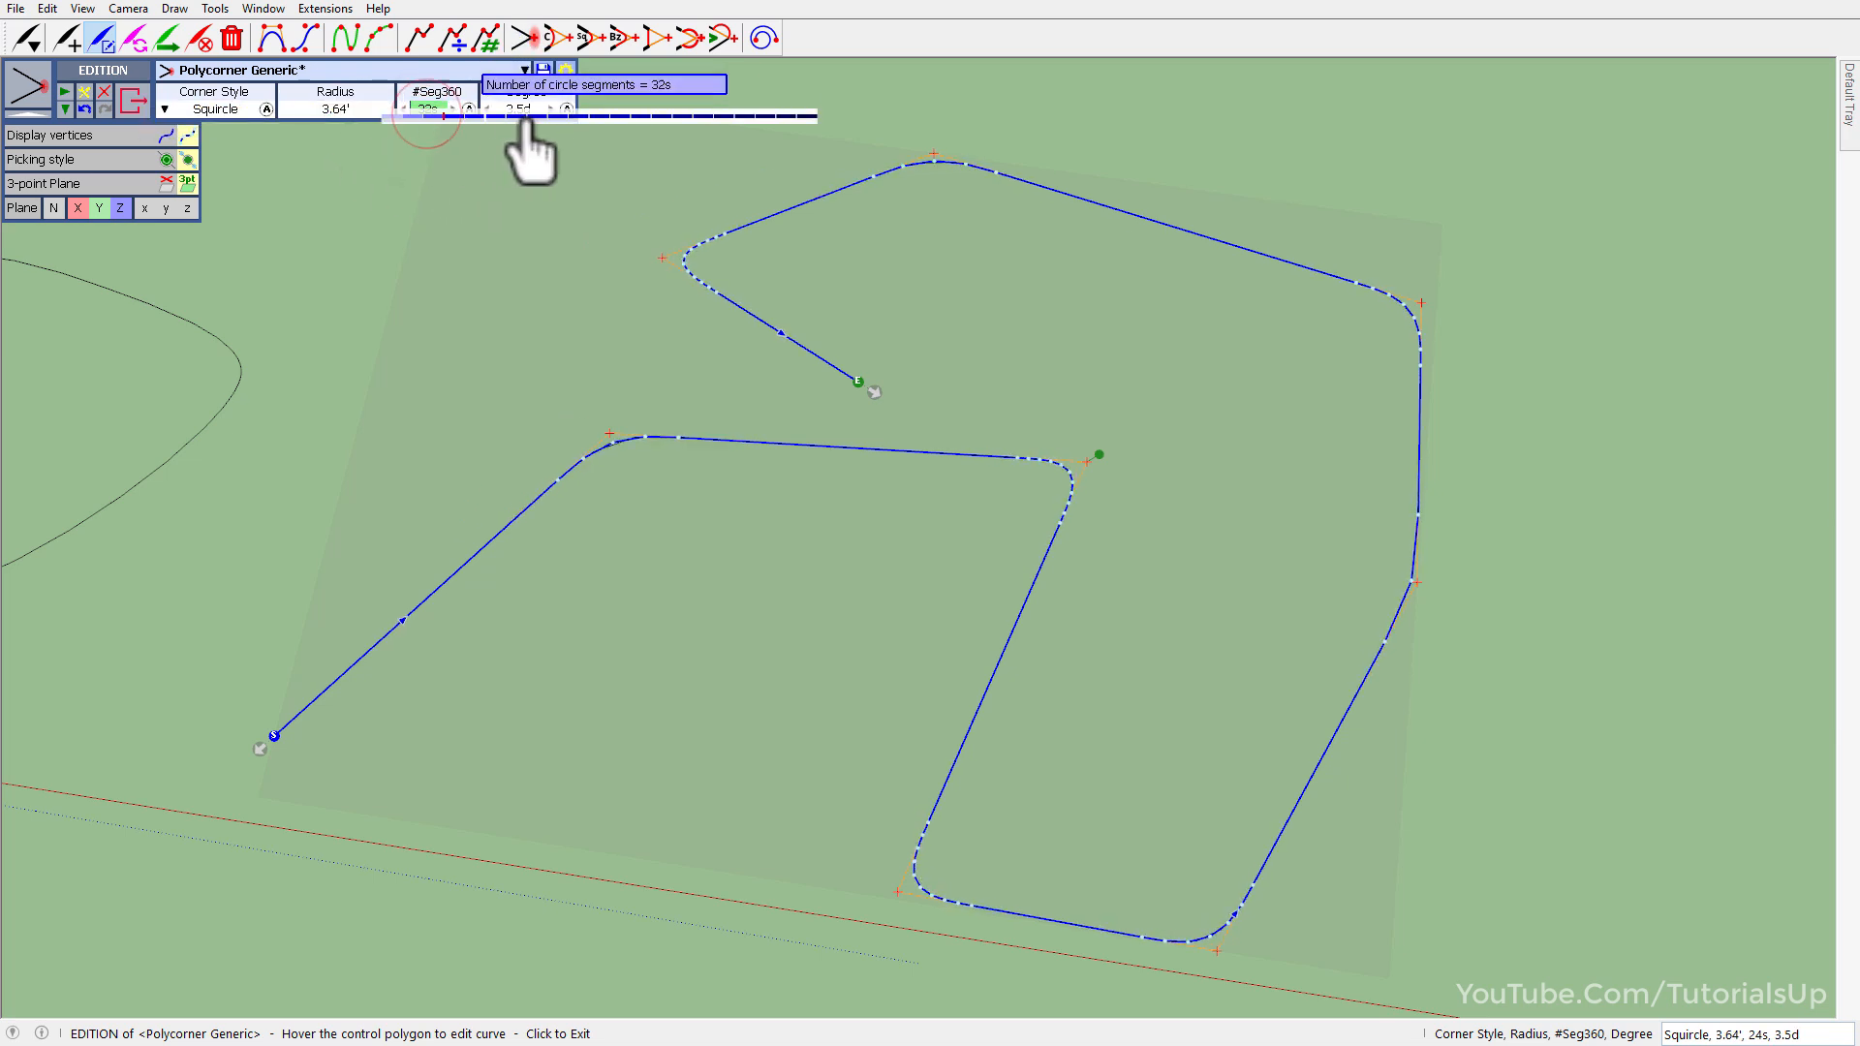
Switch the corners to Chamfer with a radius of about 2.57', and pull the polyline's right-hand corner outward.
{"action": "left_click", "coordinate": [219, 112]}
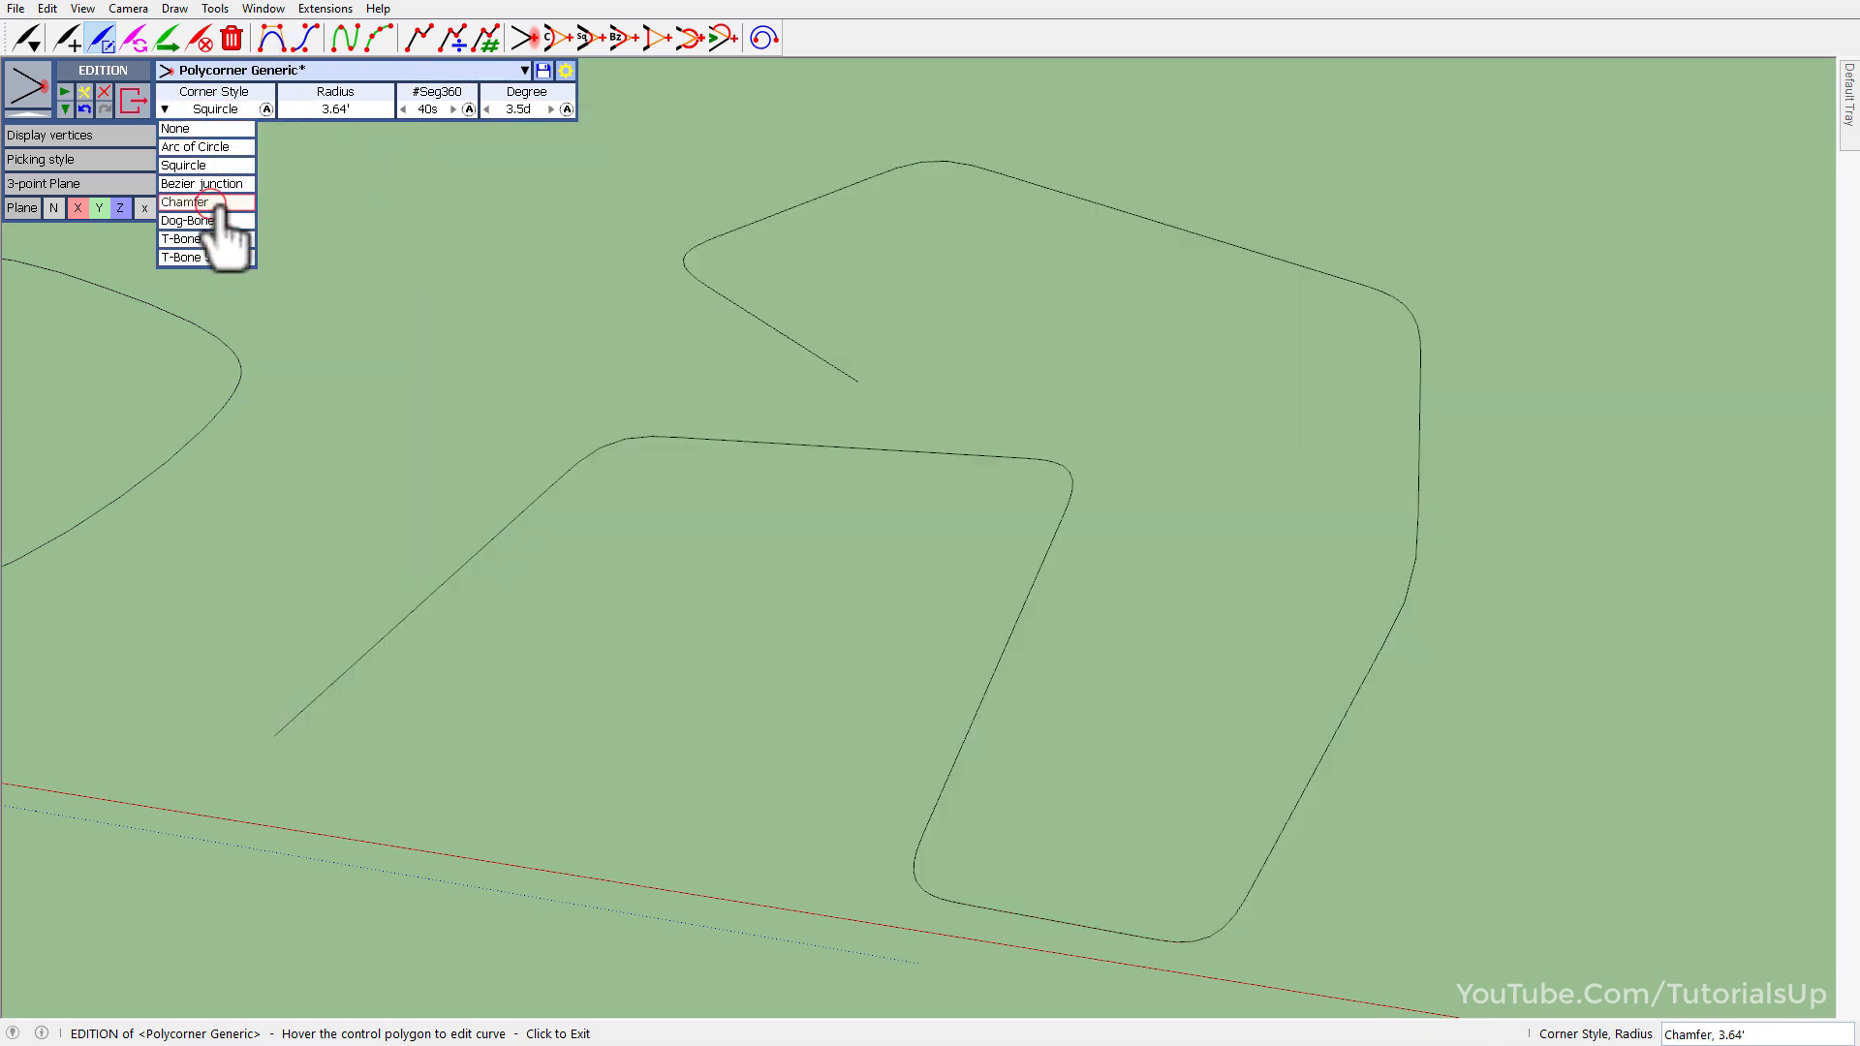
{"action": "left_click", "coordinate": [219, 203]}
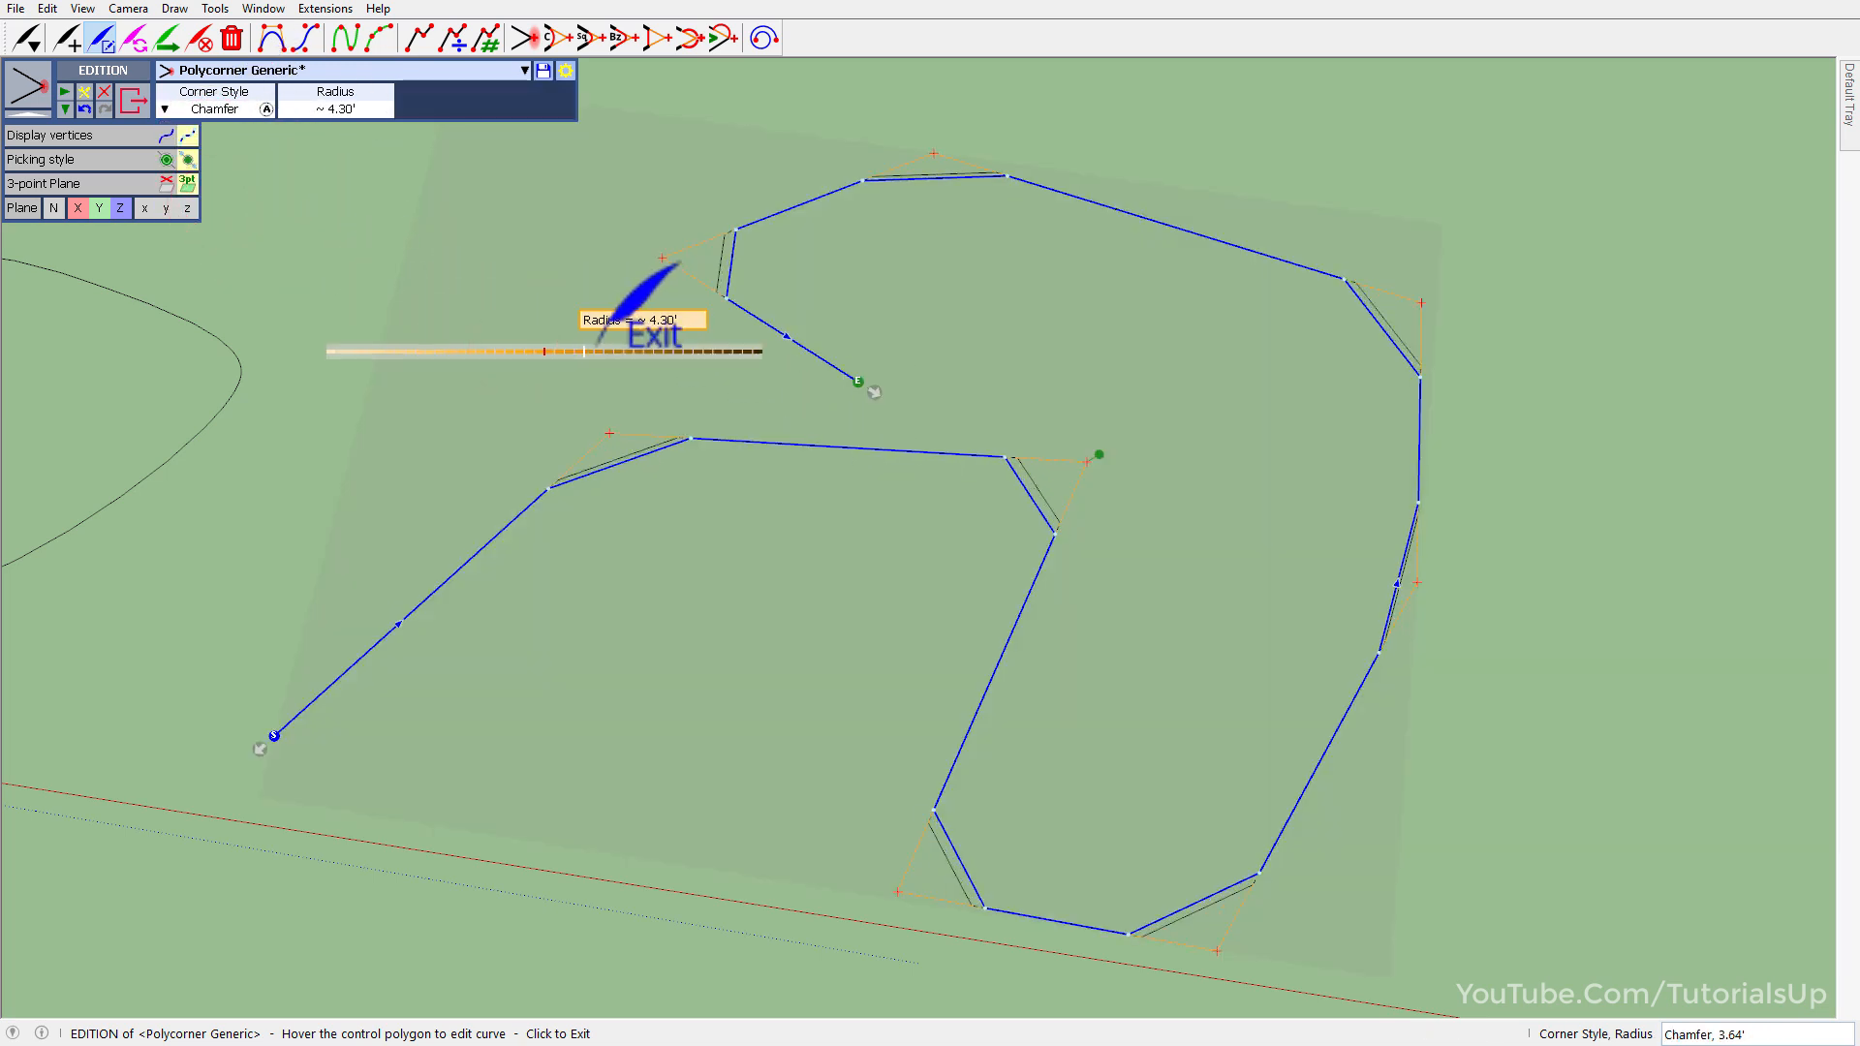
{"action": "left_click", "coordinate": [492, 344]}
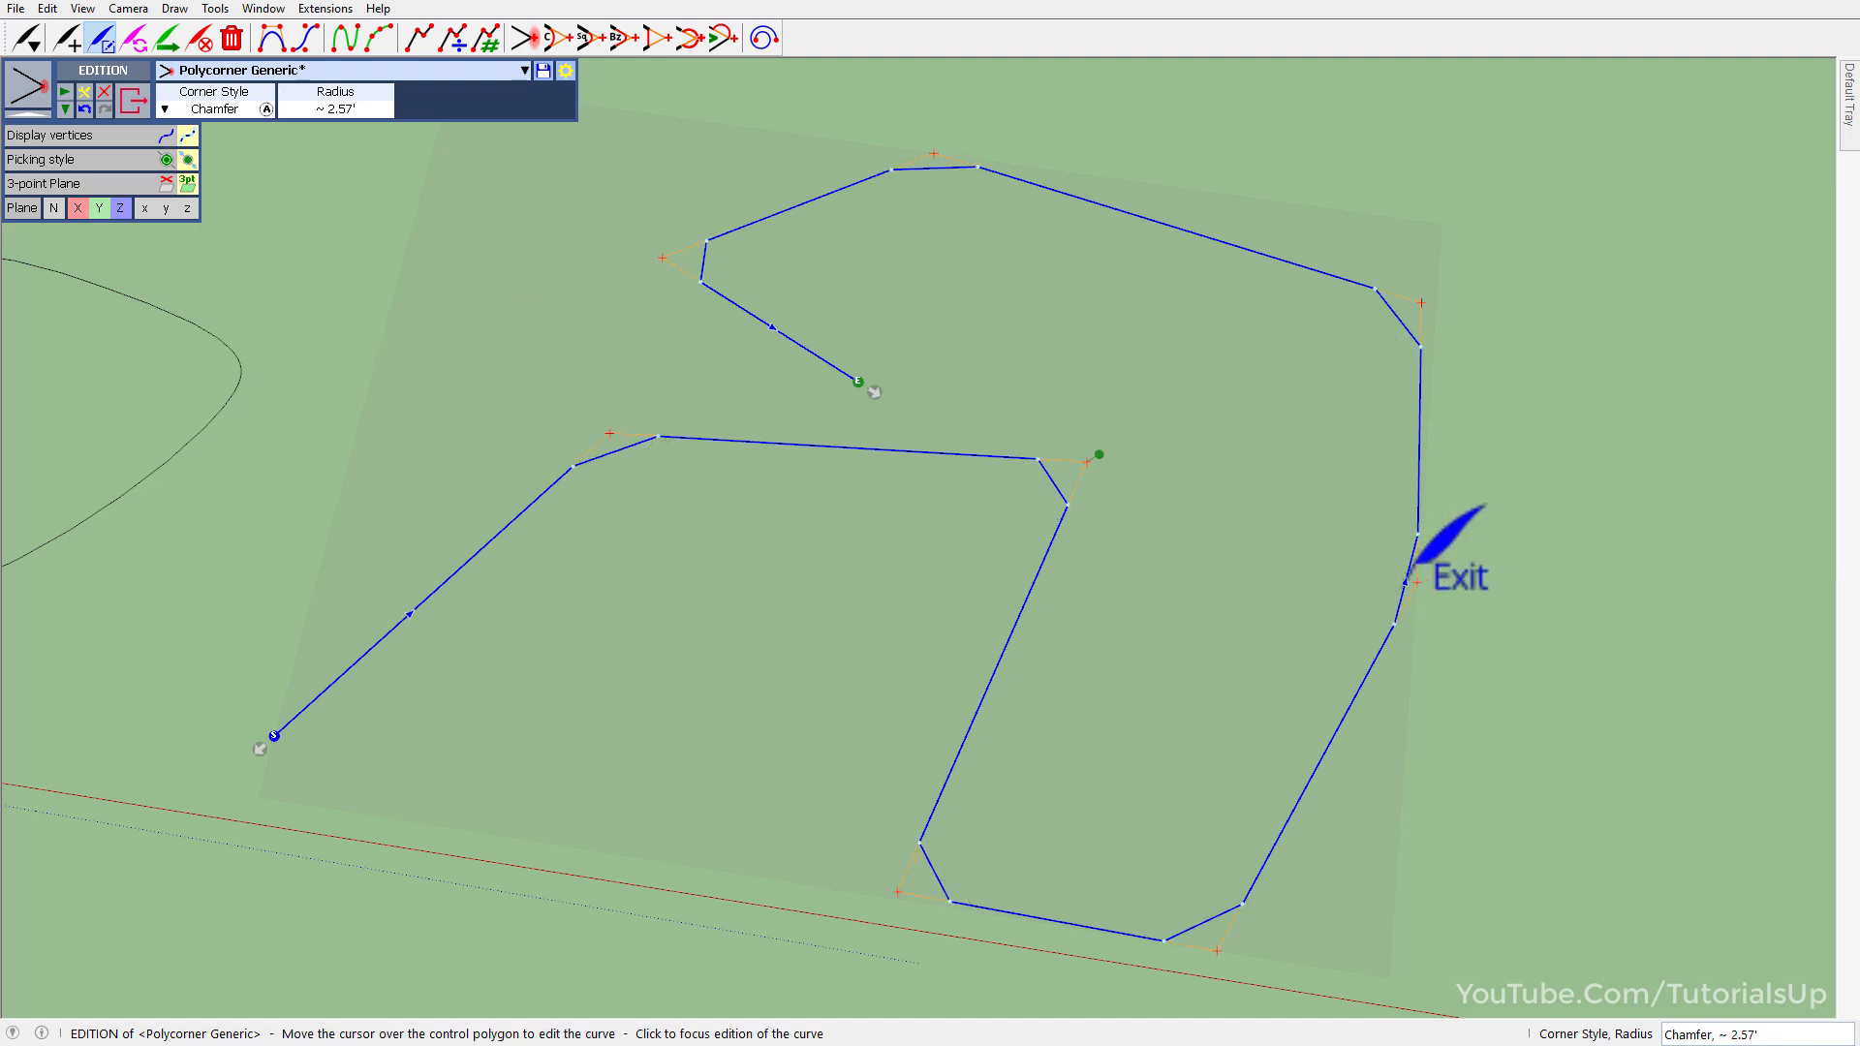
{"action": "left_click_drag", "start_coordinate": [1417, 582], "coordinate": [1702, 714]}
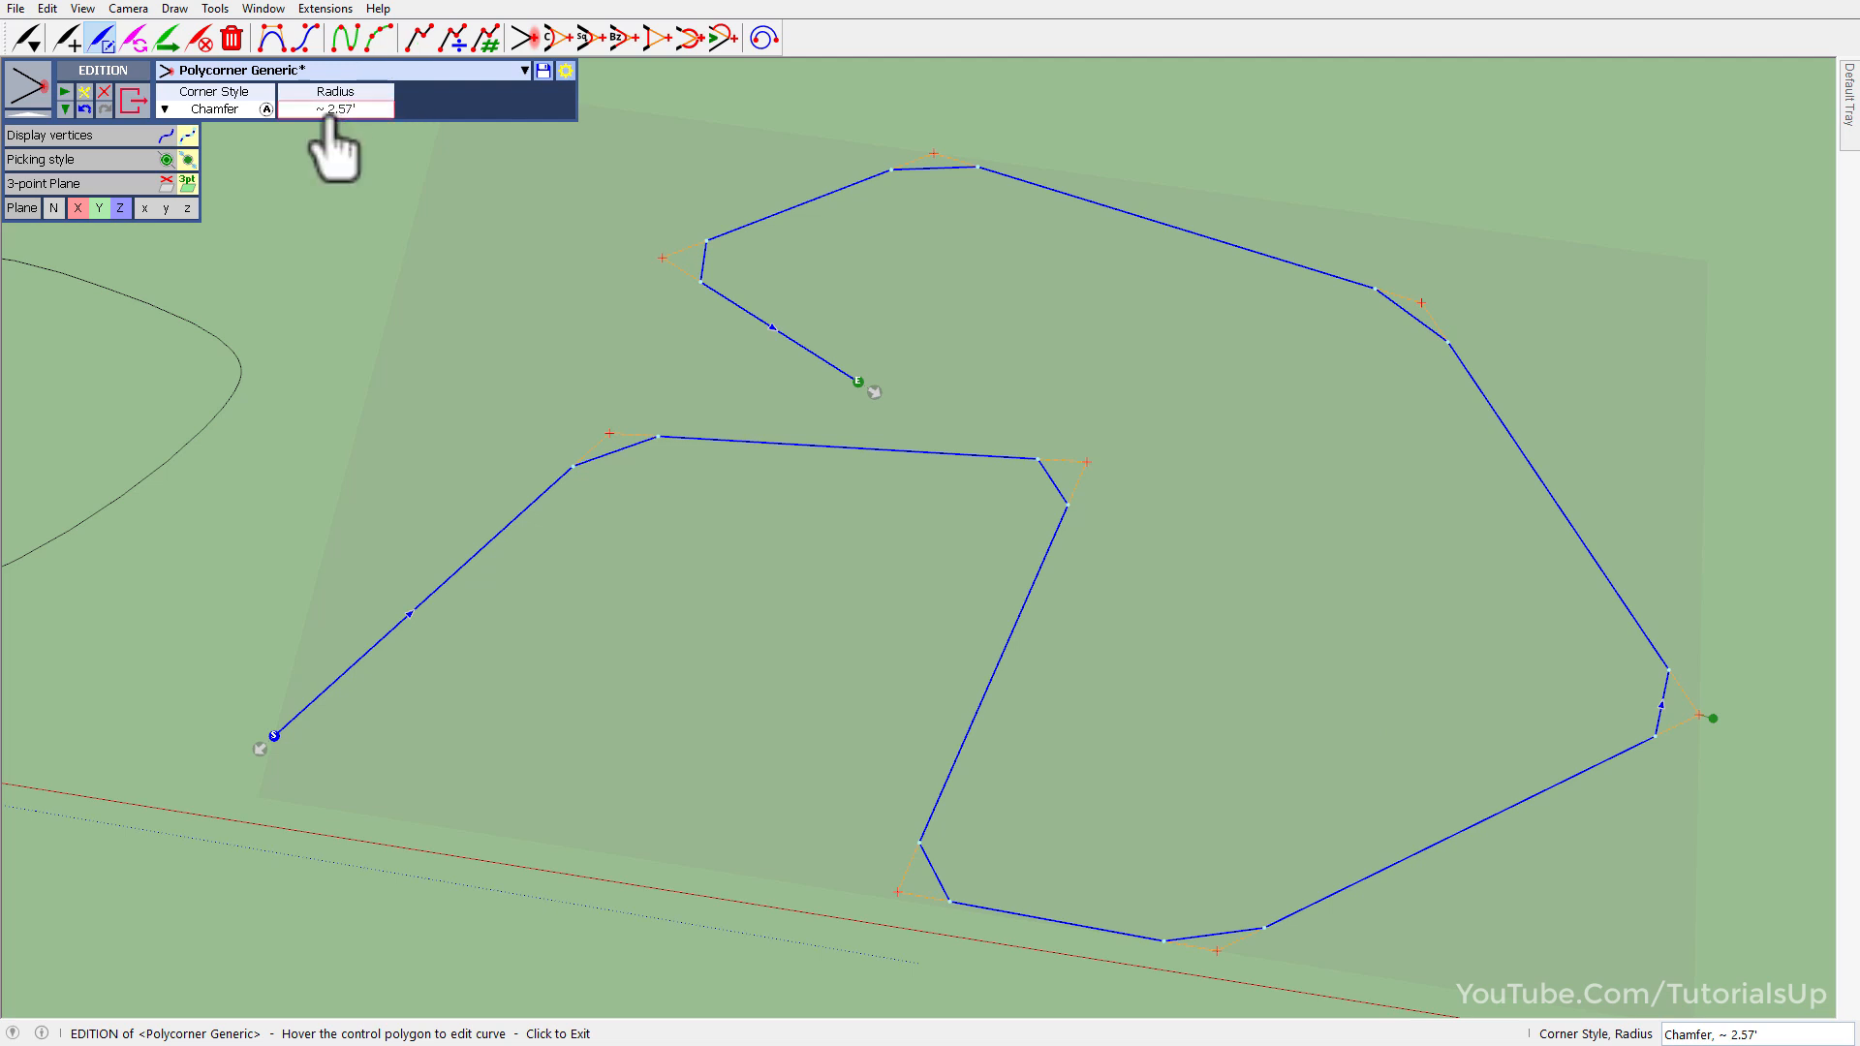
Try the T-Bone Long corner style, and switch the polyline's corners to Bezier junction.
{"action": "left_click", "coordinate": [229, 114]}
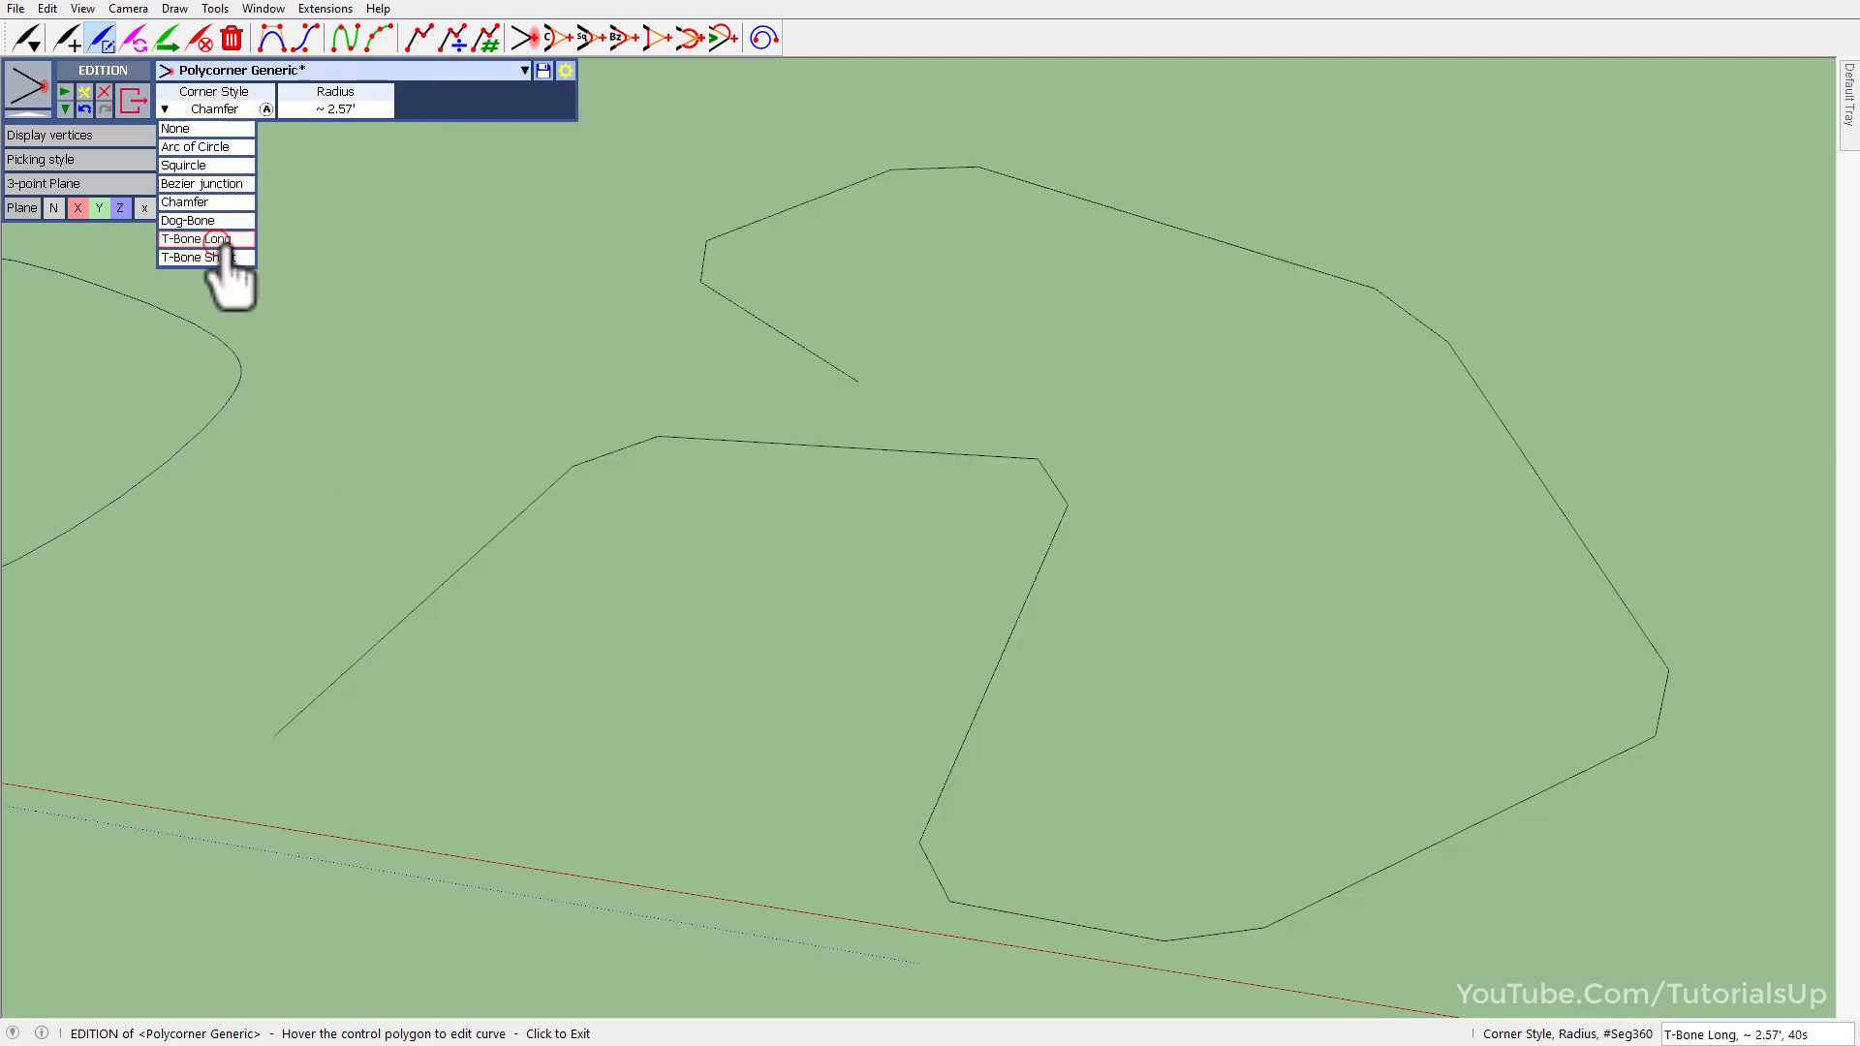
{"action": "left_click", "coordinate": [224, 244]}
{"action": "left_click", "coordinate": [237, 110]}
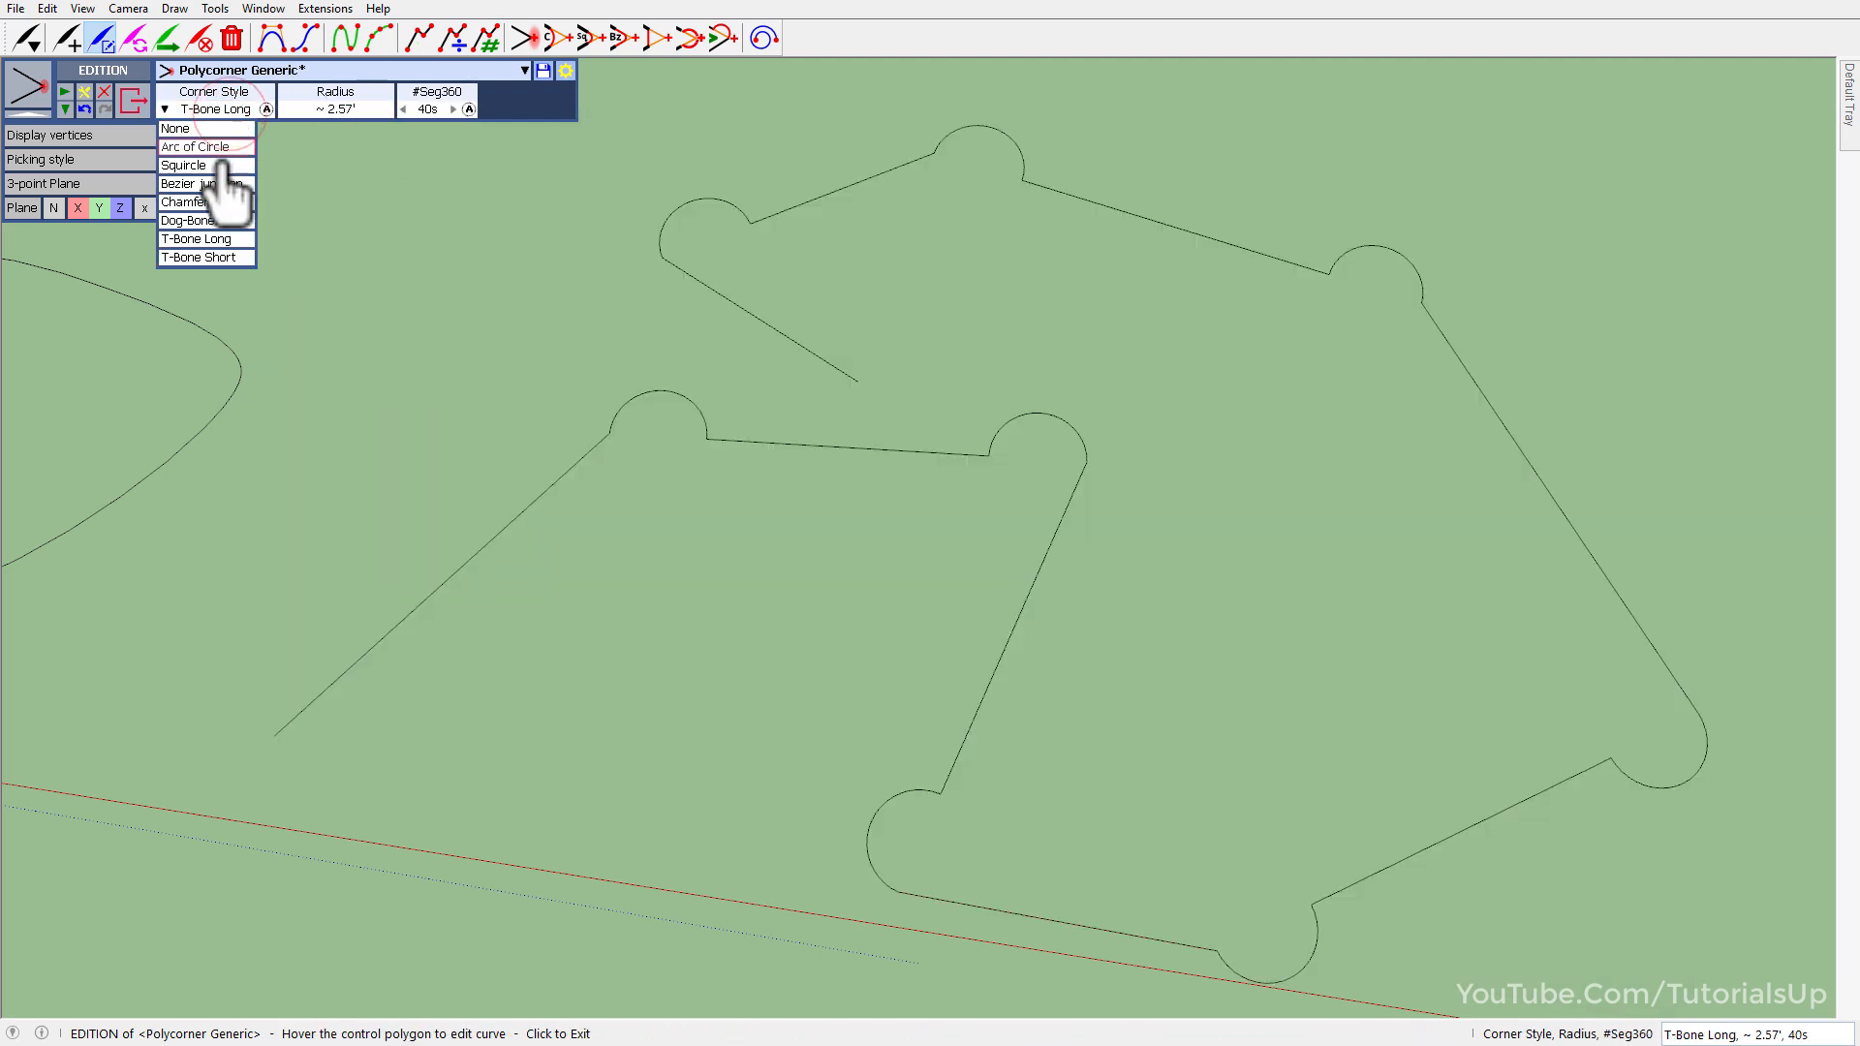
{"action": "left_click", "coordinate": [206, 184]}
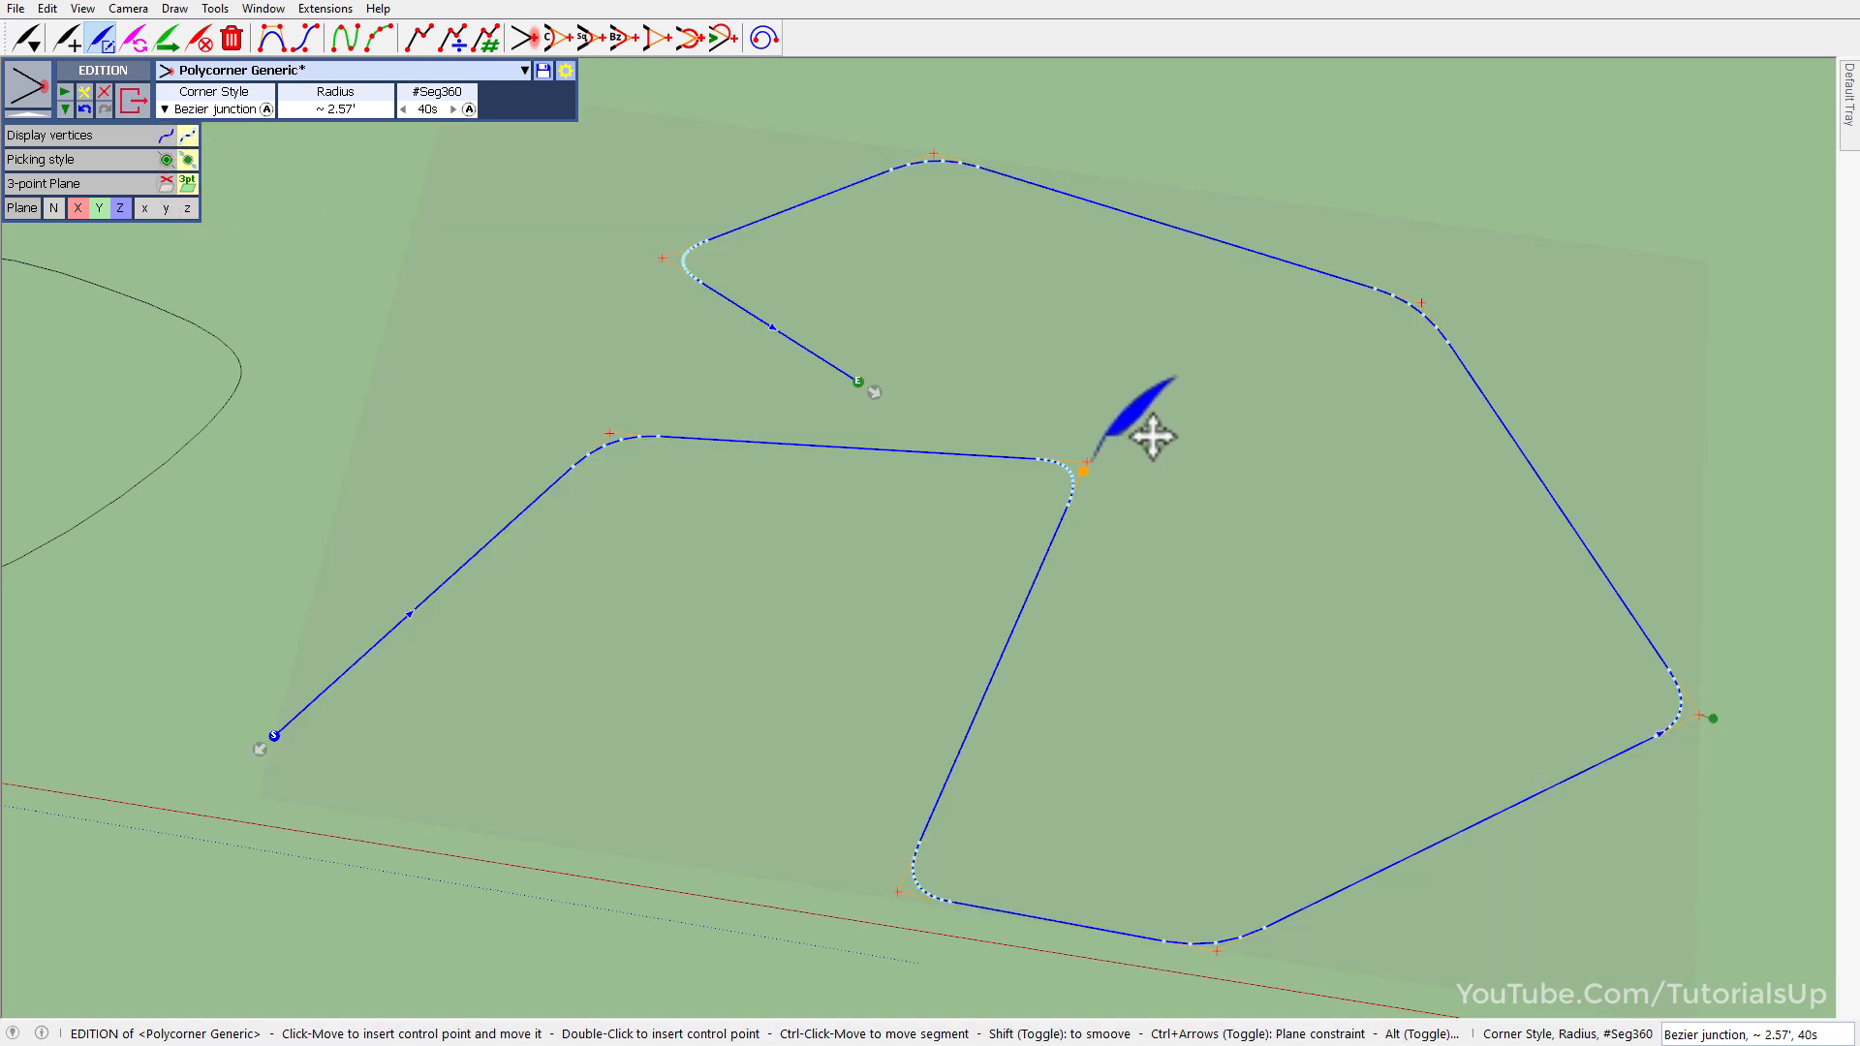
Move the upper inner corner back inward and give it a local radius of about 7.61' with 88 segments.
{"action": "left_click_drag", "start_coordinate": [1150, 432], "coordinate": [1073, 468]}
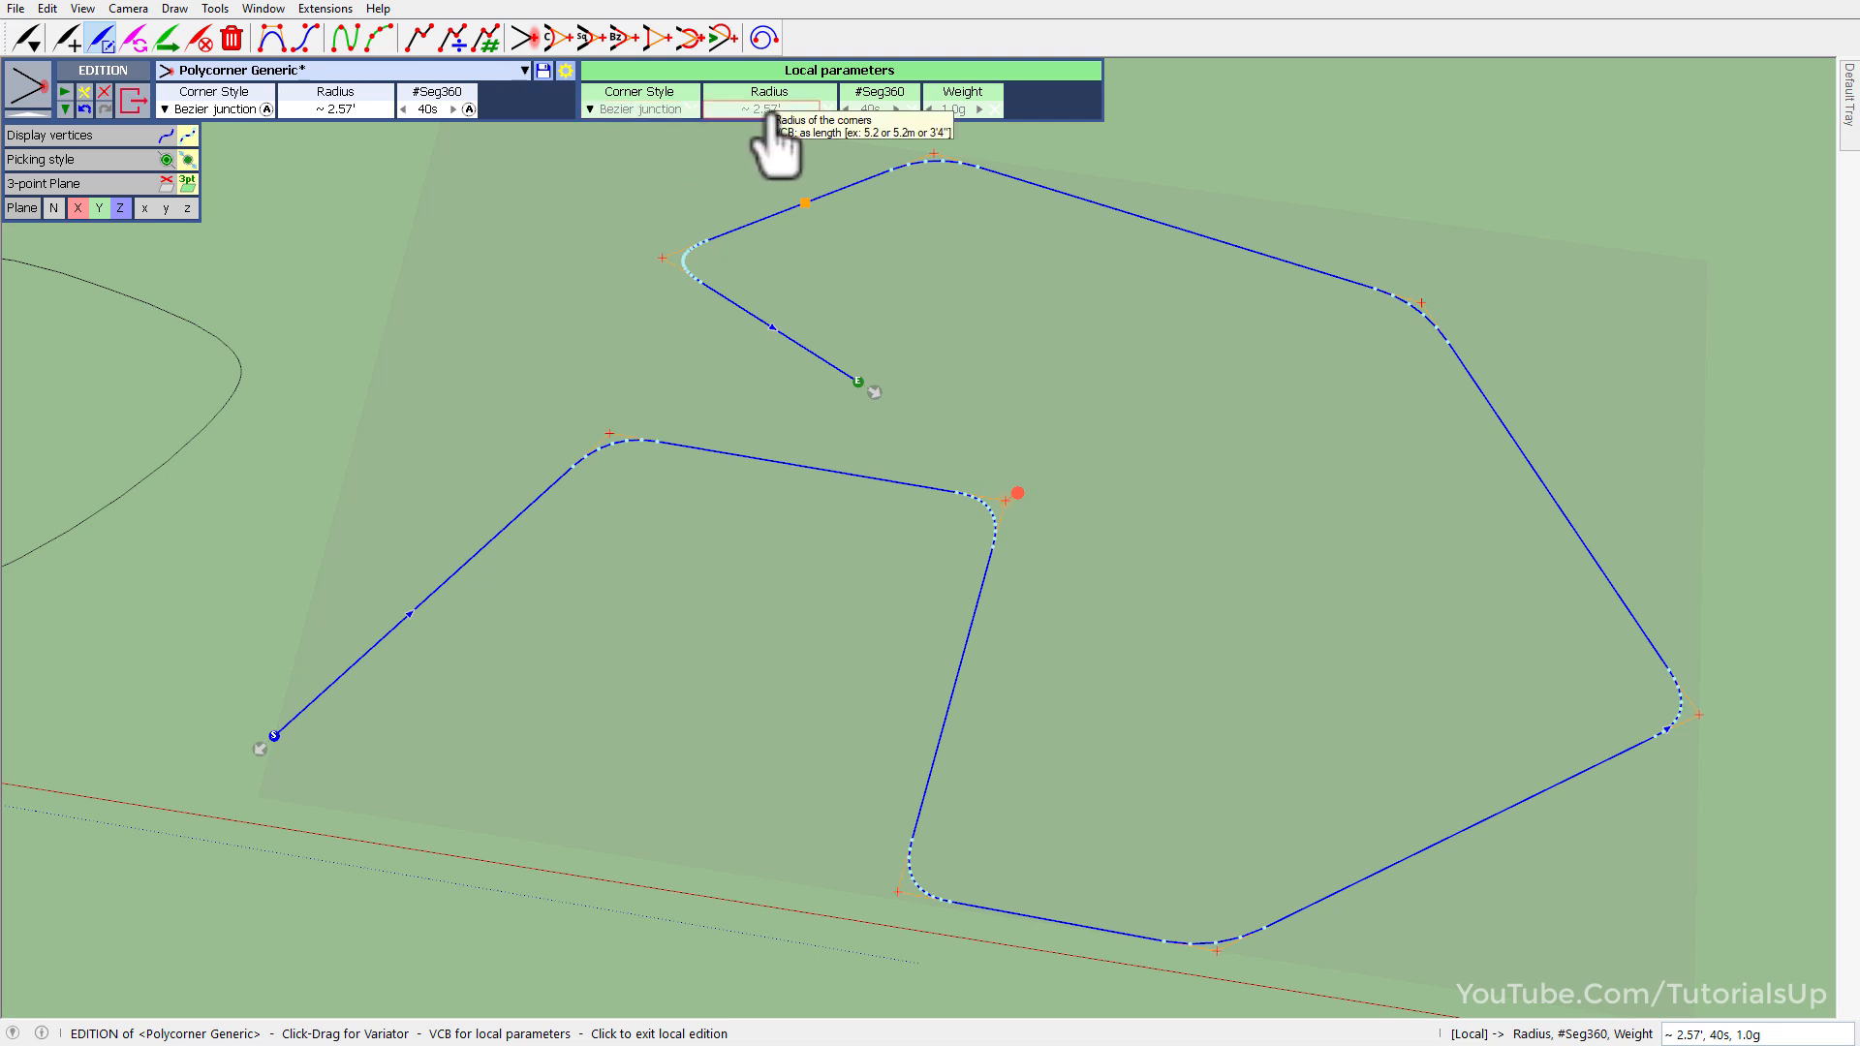
{"action": "left_click_drag", "start_coordinate": [771, 113], "coordinate": [1017, 137]}
{"action": "left_click_drag", "start_coordinate": [827, 111], "coordinate": [1008, 131]}
{"action": "left_click_drag", "start_coordinate": [876, 108], "coordinate": [1114, 121]}
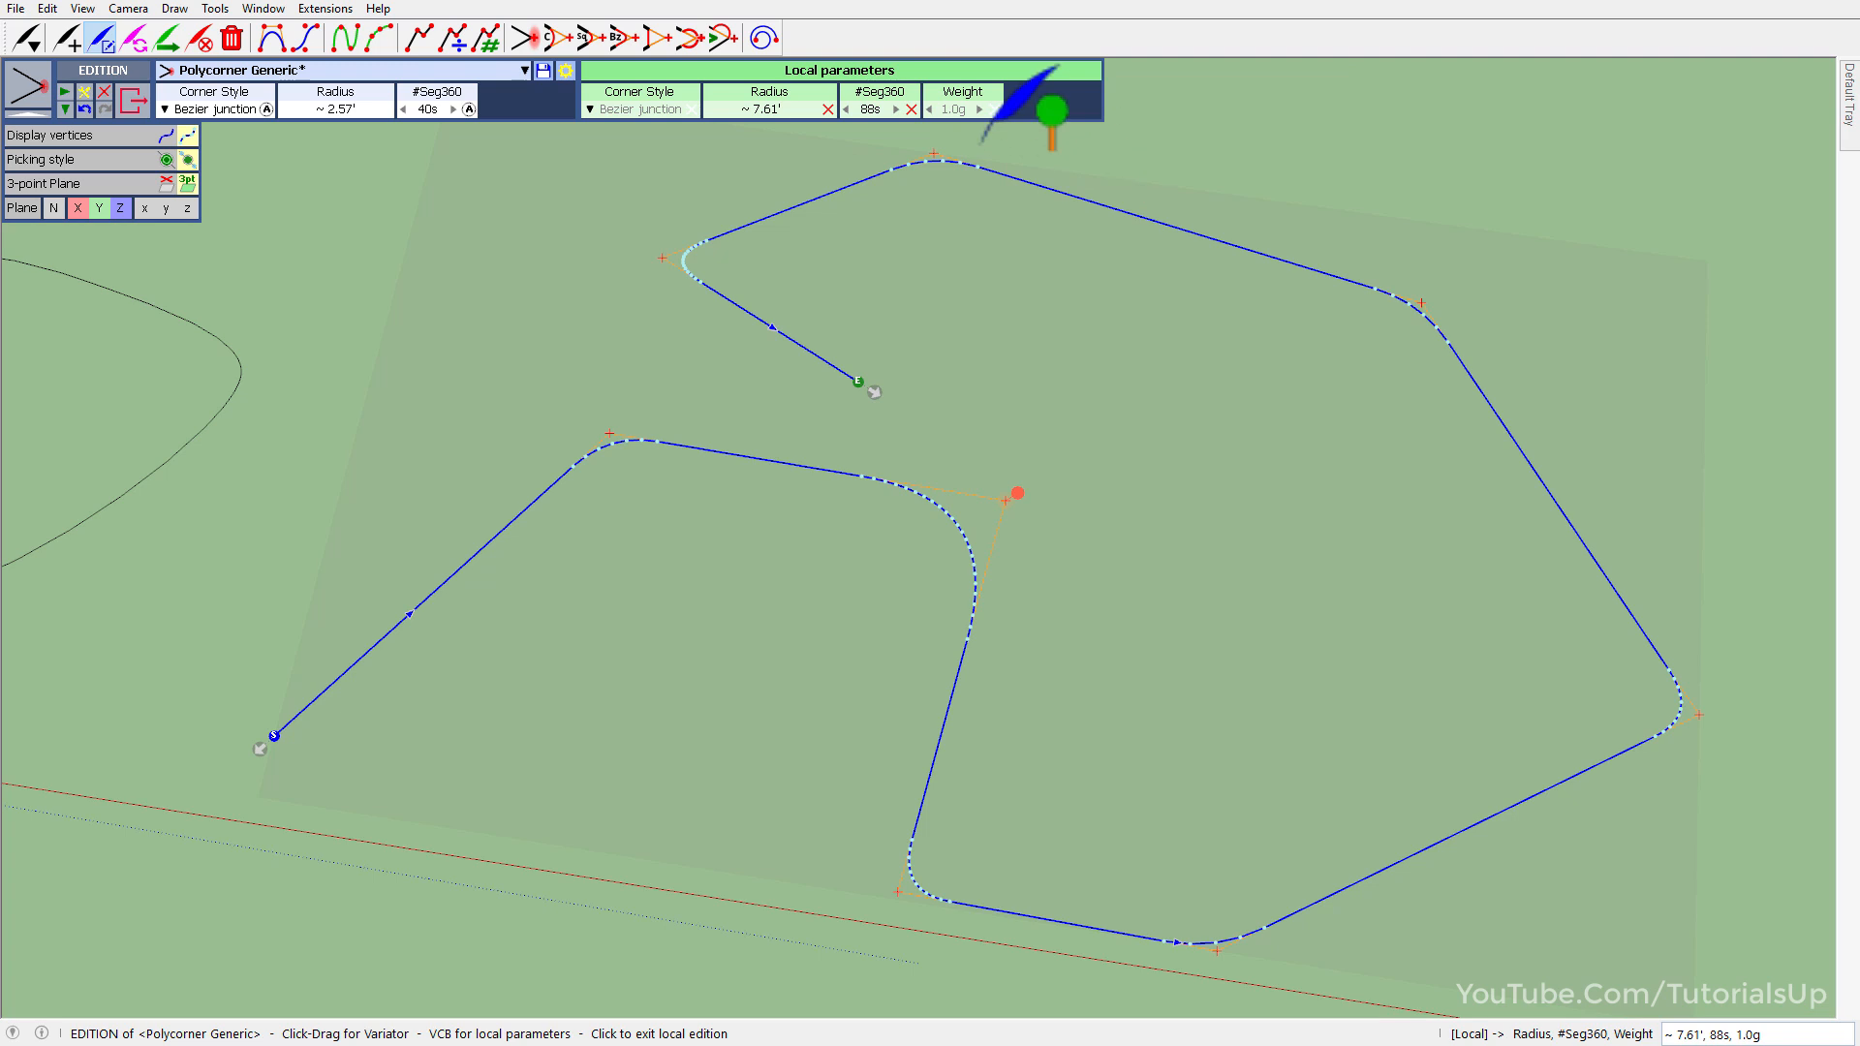
Try a different local weight on the inner corner, reset its local weight and segment count, and finish editing the polyline.
{"action": "left_click_drag", "start_coordinate": [959, 114], "coordinate": [989, 186]}
{"action": "scroll", "coordinate": [1192, 586], "scroll_direction": "down", "scroll_amount": 2}
{"action": "left_click", "coordinate": [994, 109]}
{"action": "left_click", "coordinate": [910, 110]}
{"action": "key", "text": "space"}
{"action": "middle_click_drag", "start_coordinate": [1359, 437], "coordinate": [1433, 635]}
{"action": "middle_click_drag", "start_coordinate": [1702, 892], "coordinate": [1093, 752]}
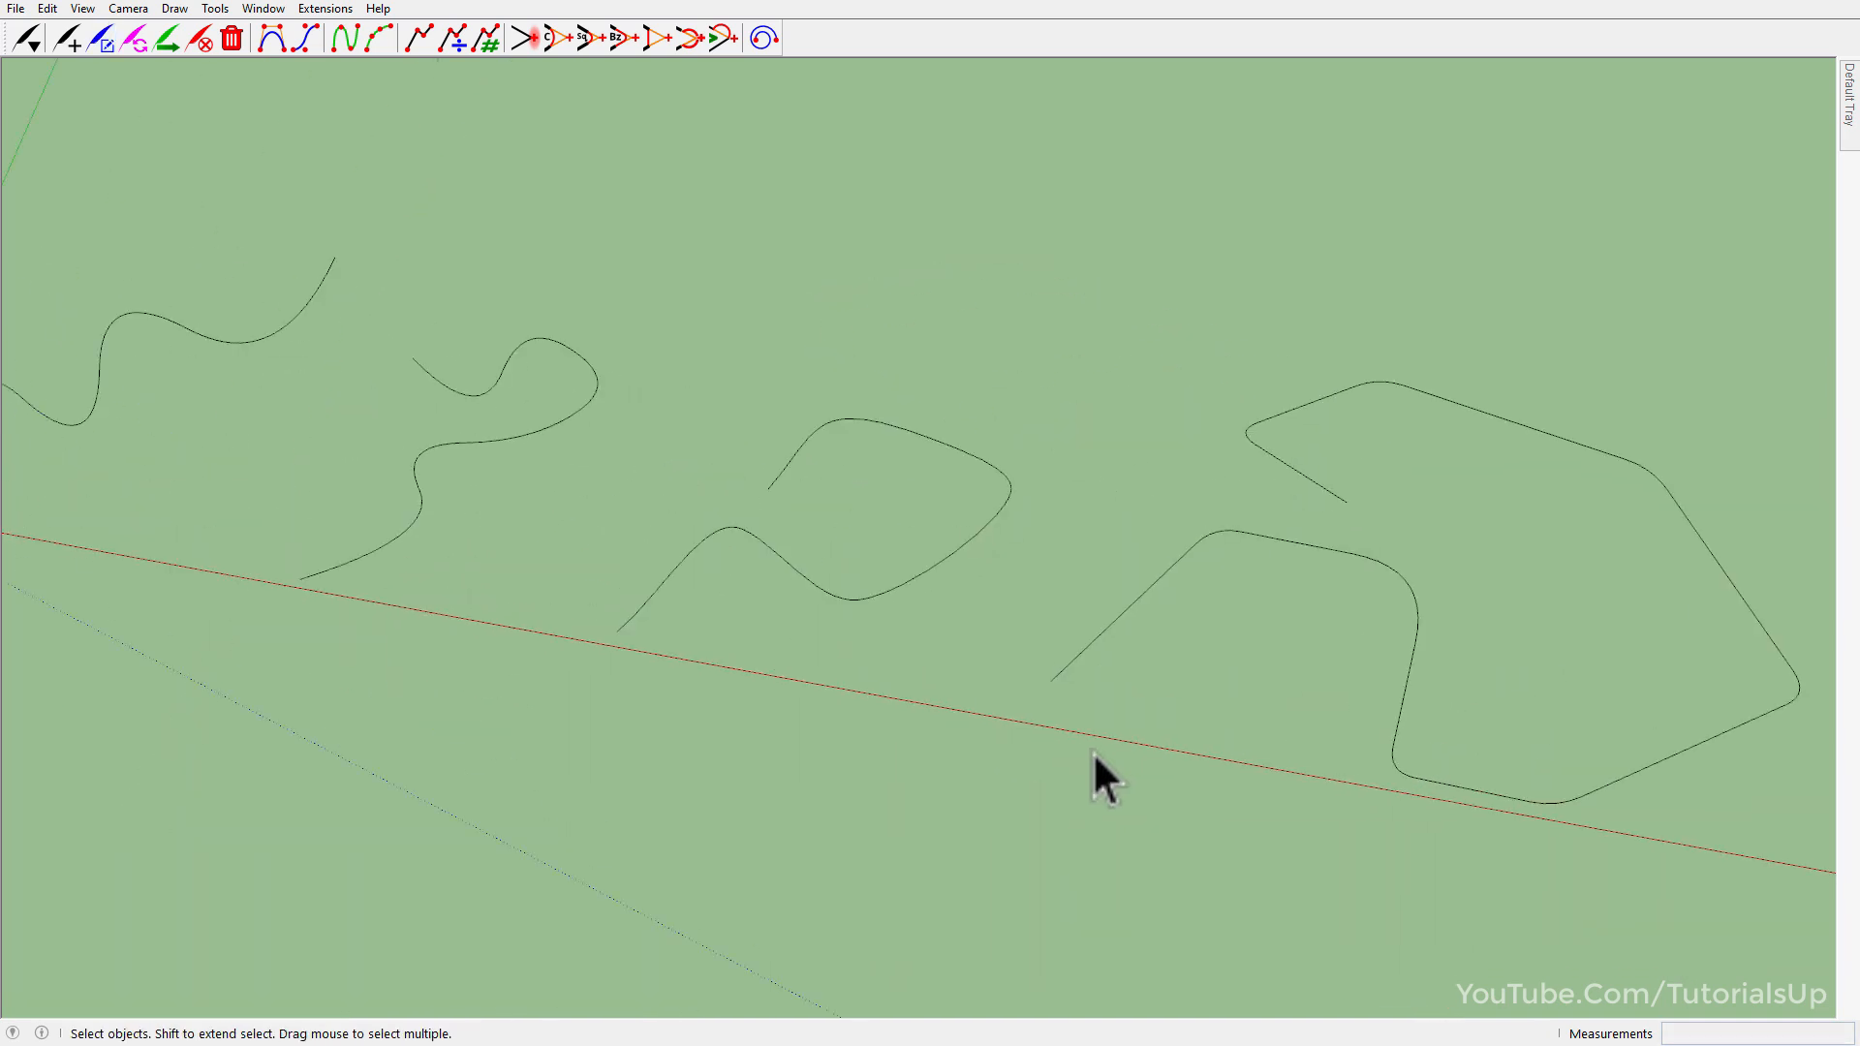